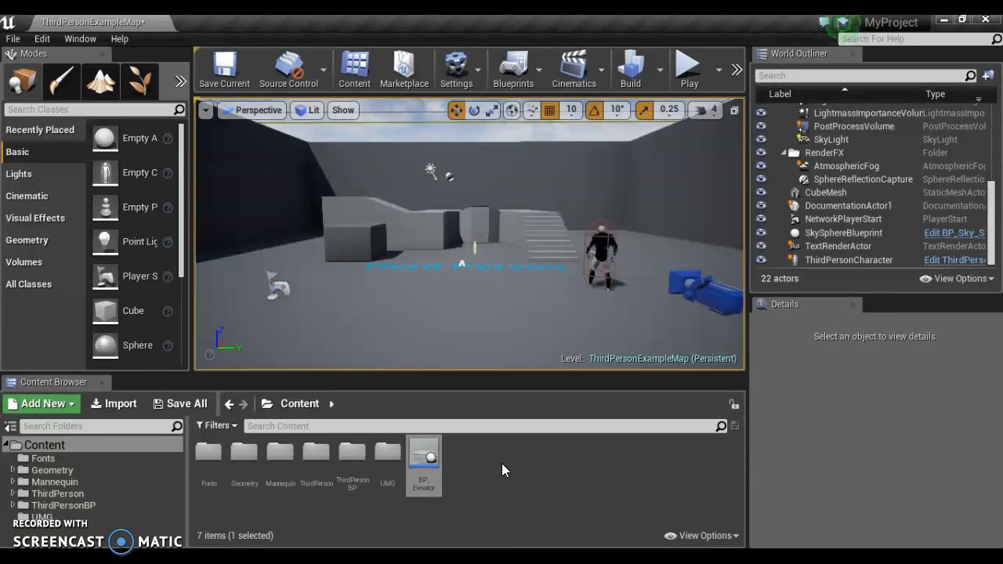
# - Create a Blueprint Class in the Content folder with GameInstance as its parent class and name it MyGameInstance
pyautogui.rightClick(504, 452)
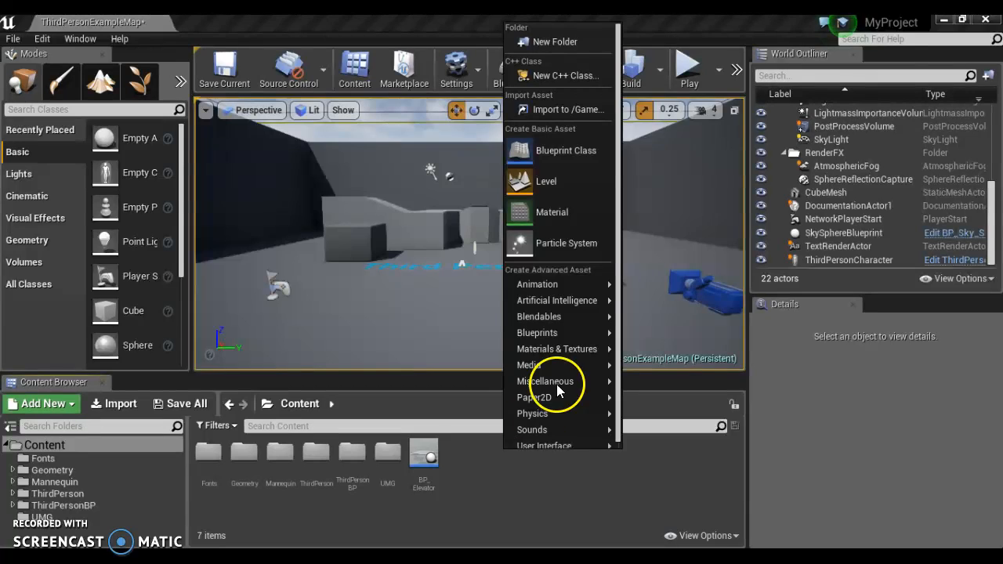
pyautogui.click(561, 152)
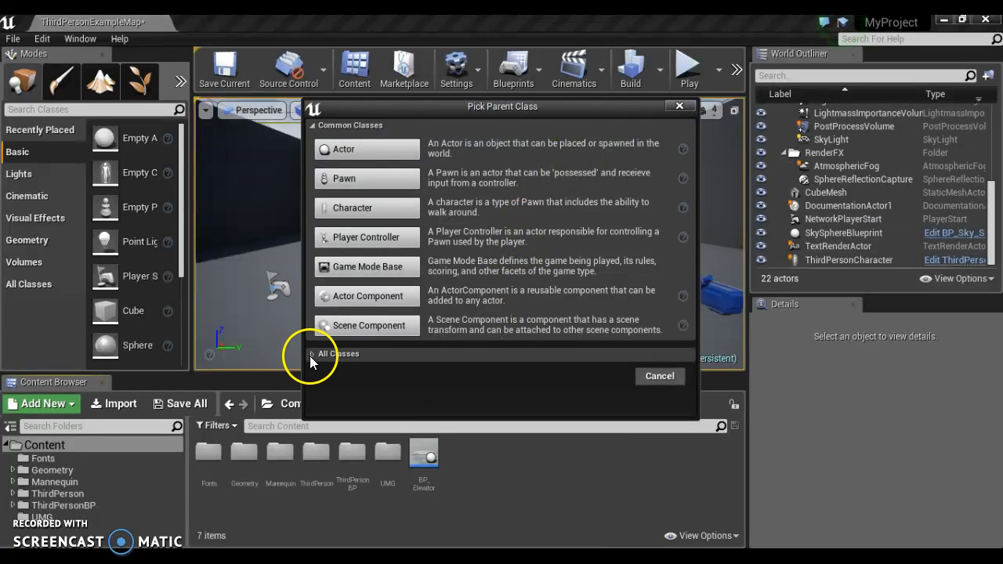
pyautogui.click(313, 354)
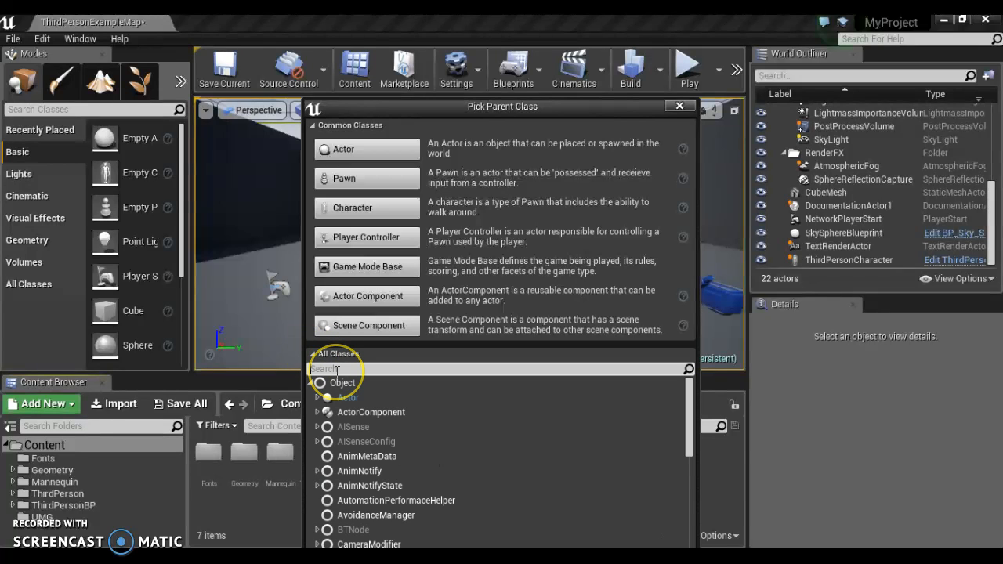
pyautogui.write('gamein')
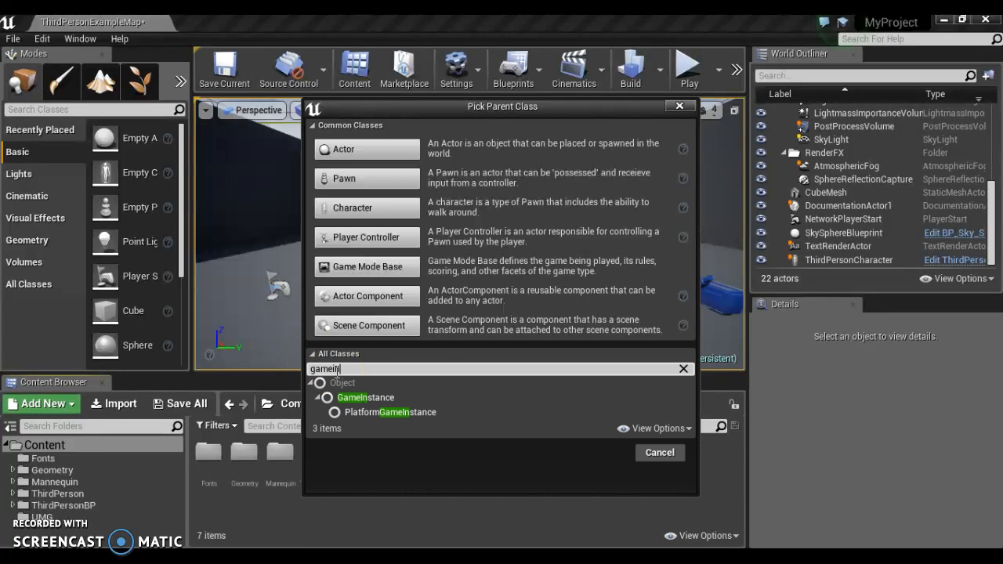
pyautogui.click(369, 399)
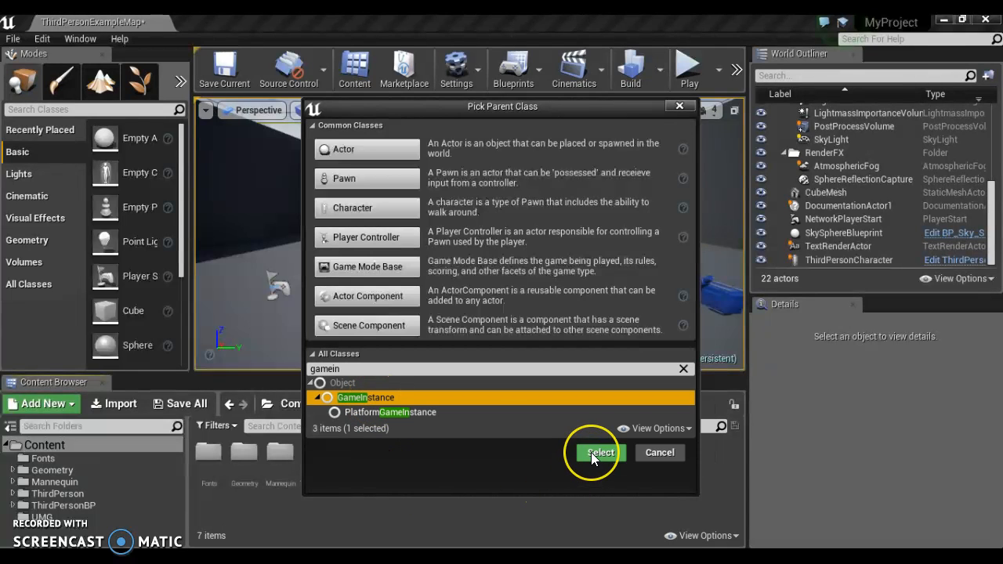
pyautogui.click(591, 452)
pyautogui.write('MyGam')
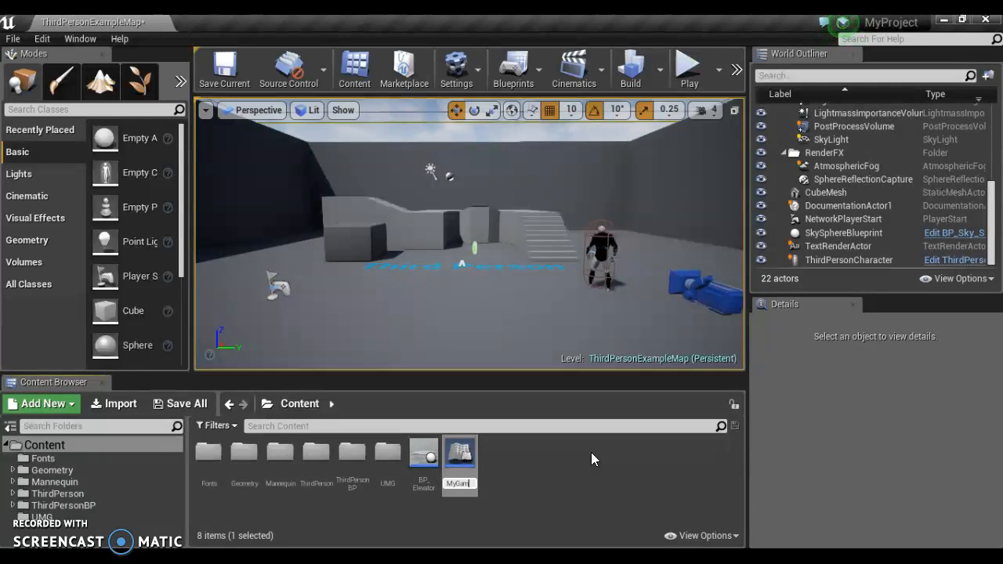
pyautogui.write('eInstance')
pyautogui.press('Return')
# - Save the MyGameInstance blueprint asset
pyautogui.click(461, 470)
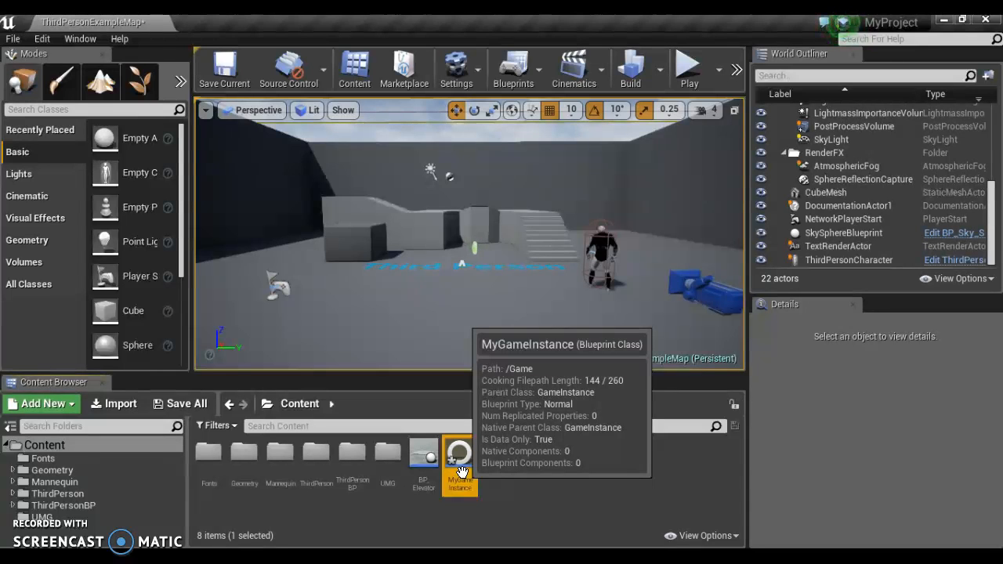
pyautogui.rightClick(461, 472)
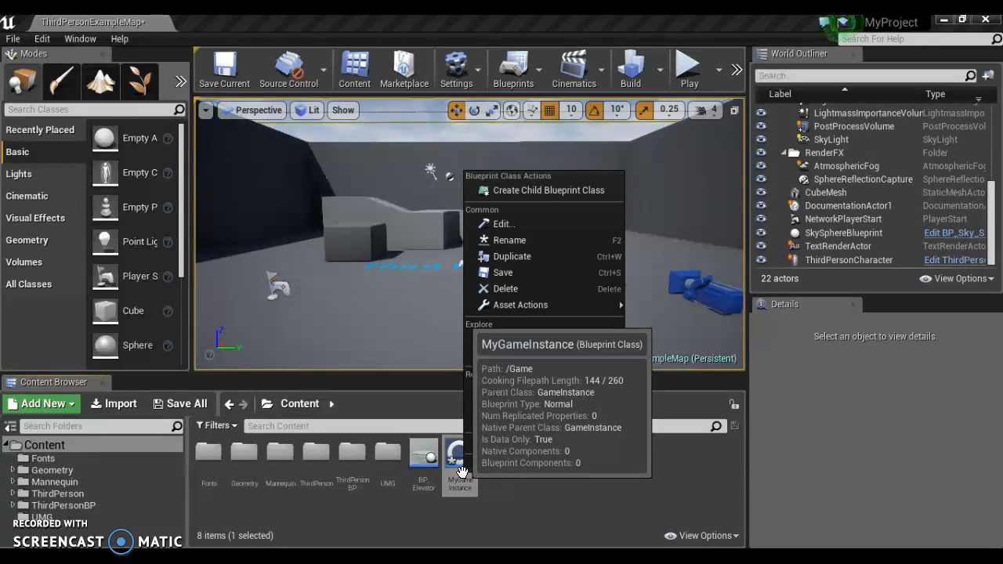
pyautogui.click(513, 274)
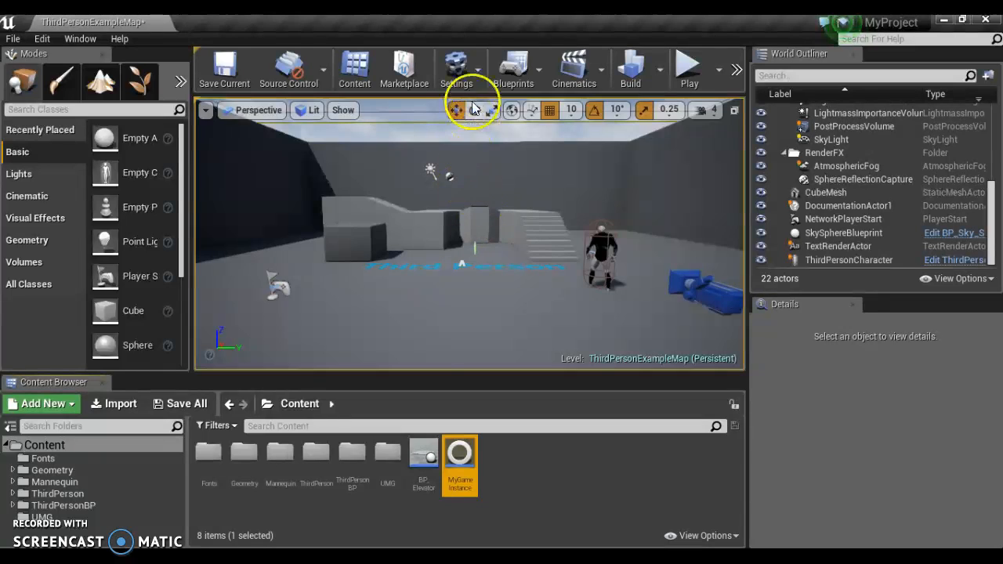
# - Set the project's Game Instance Class to MyGameInstance in the Maps & Modes project settings, then close the settings
pyautogui.click(463, 75)
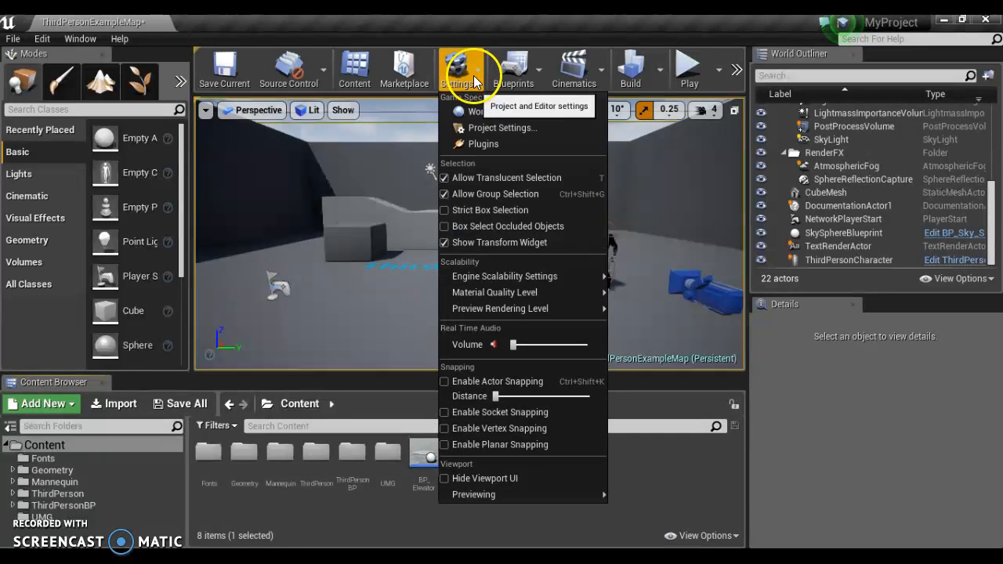
pyautogui.click(485, 129)
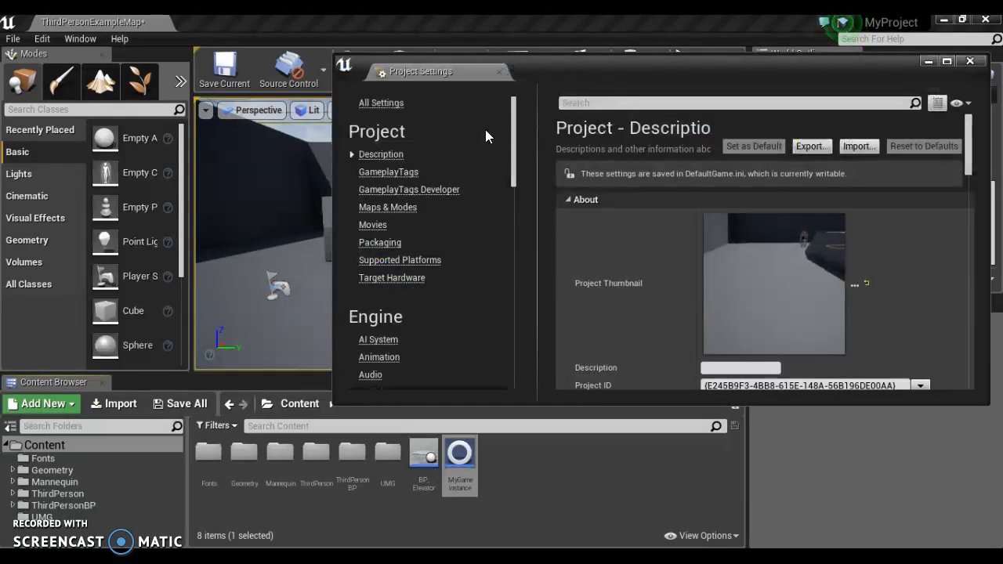
pyautogui.click(381, 208)
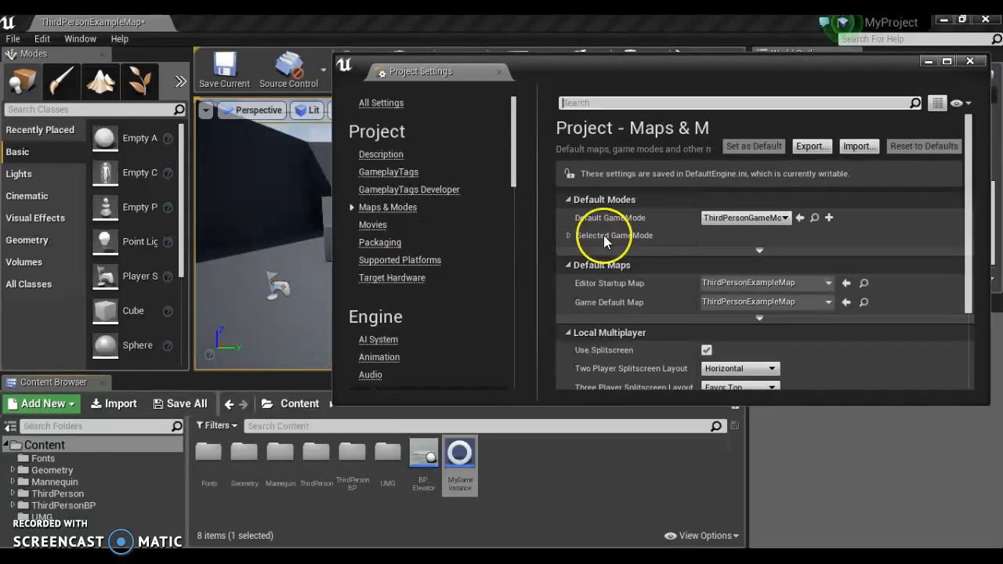
pyautogui.scroll(-2, 677, 237)
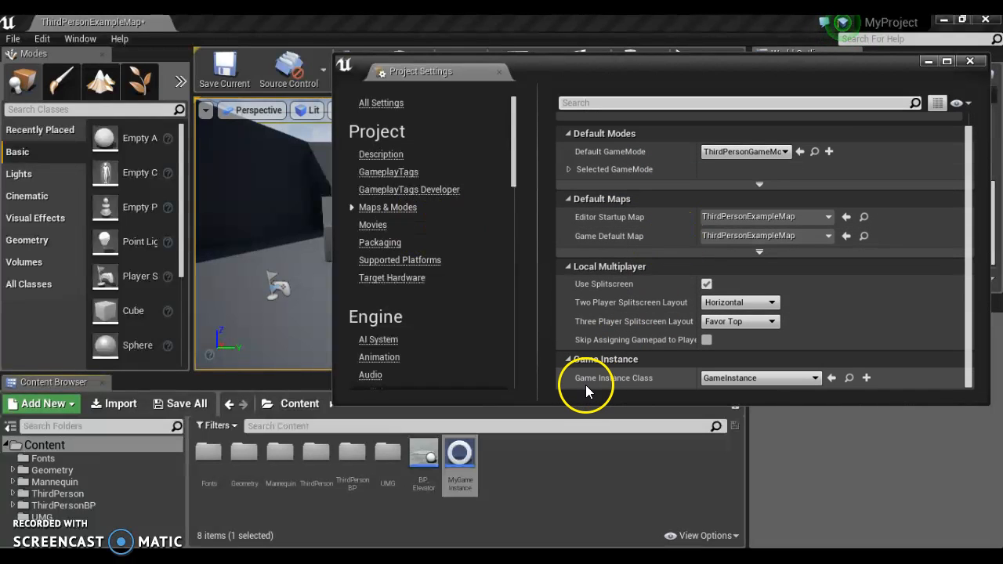
pyautogui.click(815, 380)
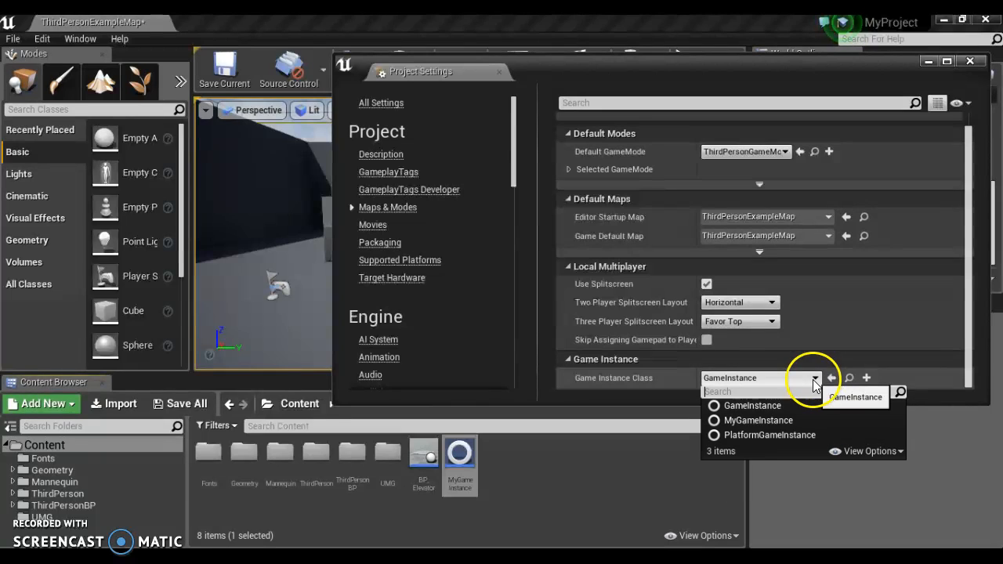
pyautogui.click(776, 424)
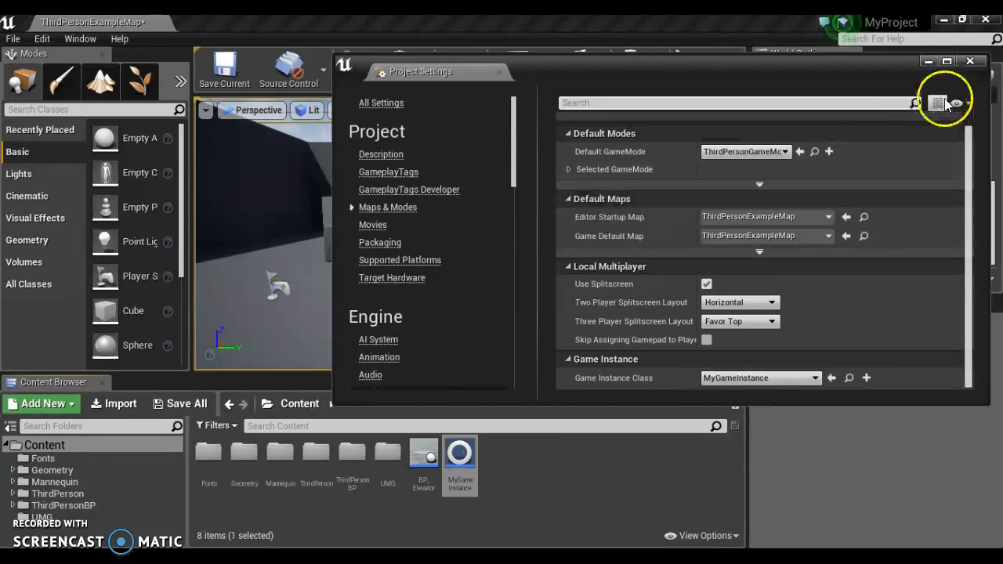
pyautogui.click(971, 60)
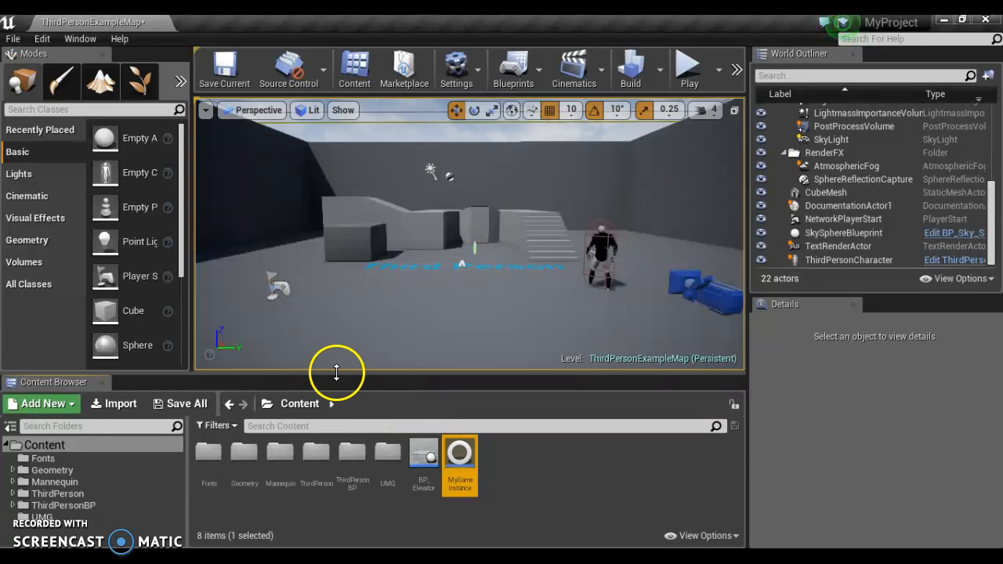
# - Create a Widget Blueprint in the Content folder and name it MainMenu
pyautogui.rightClick(505, 454)
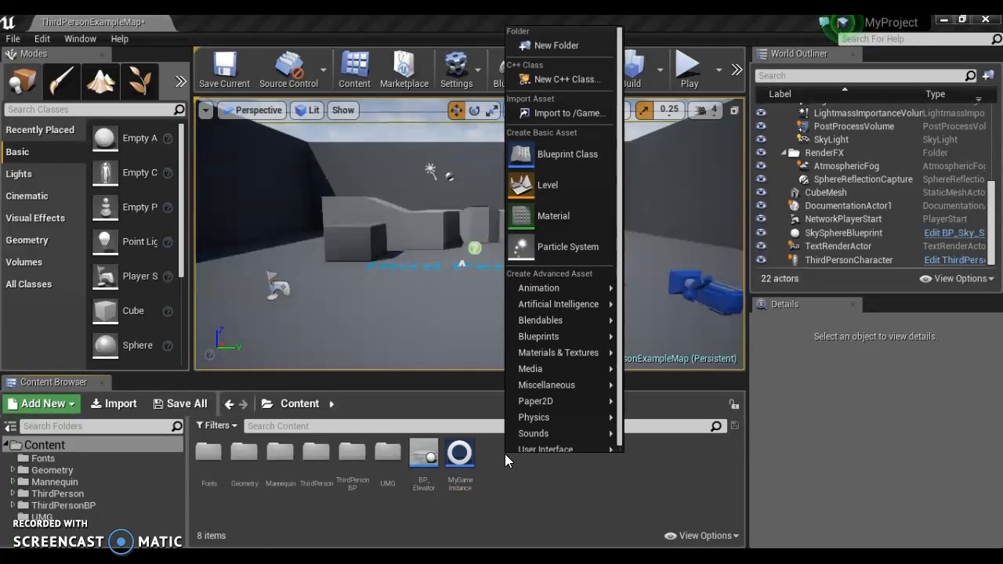
pyautogui.click(533, 448)
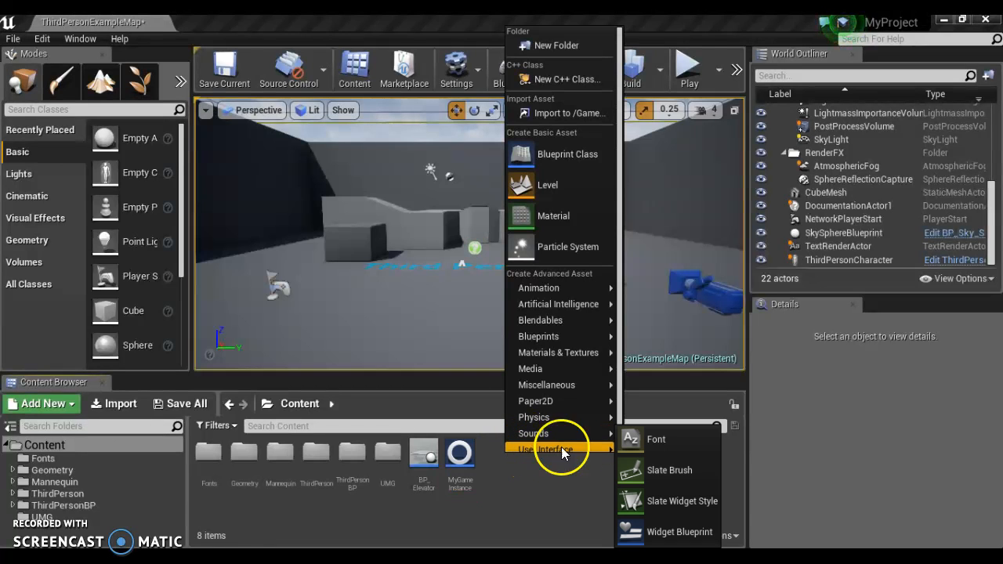
pyautogui.click(663, 533)
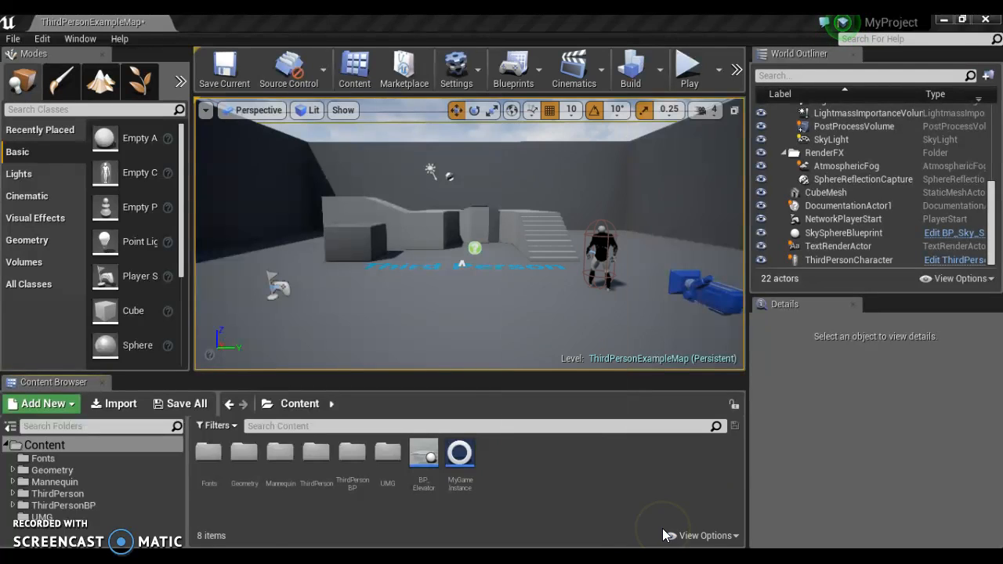
pyautogui.write('M')
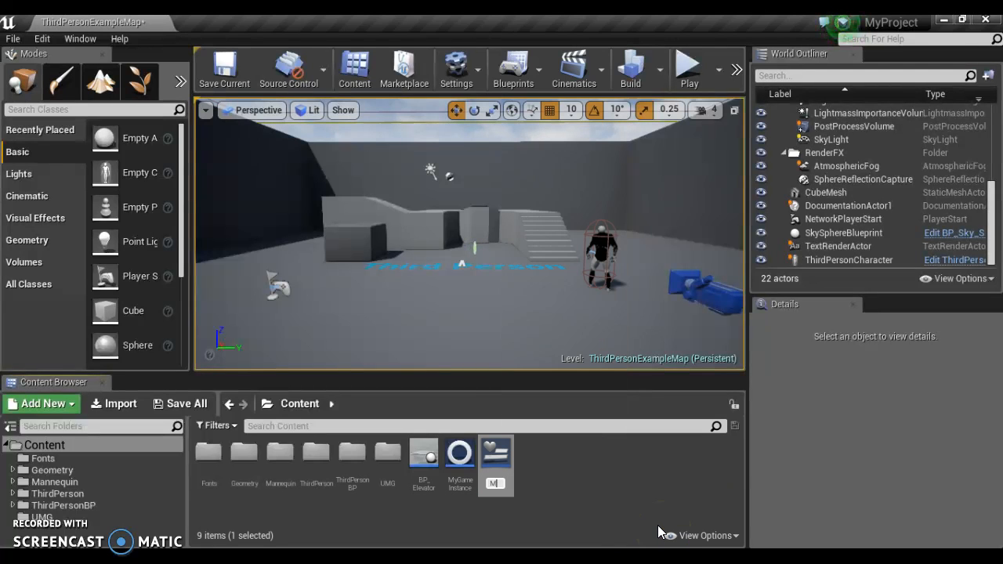
pyautogui.write('ainMenu')
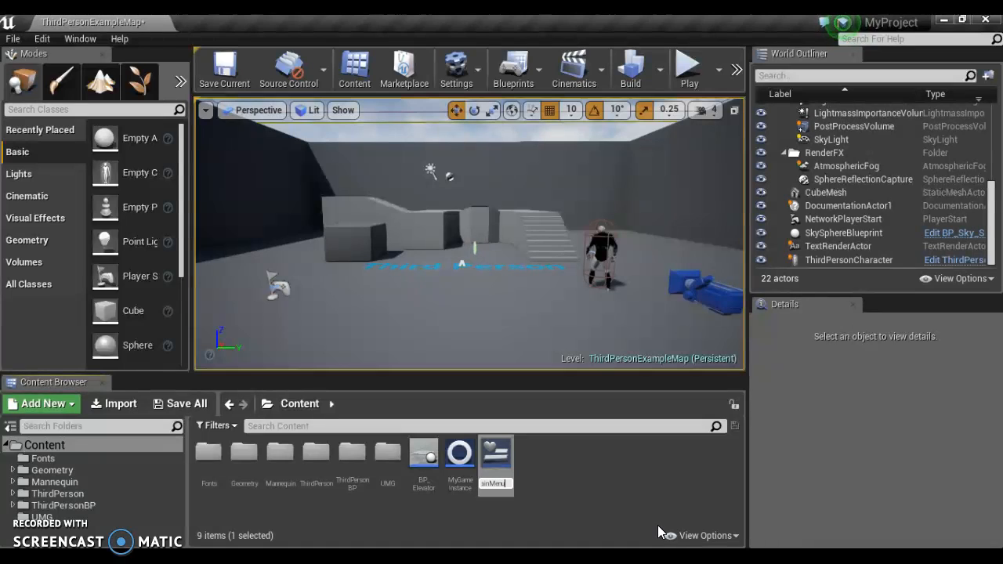
pyautogui.press('Return')
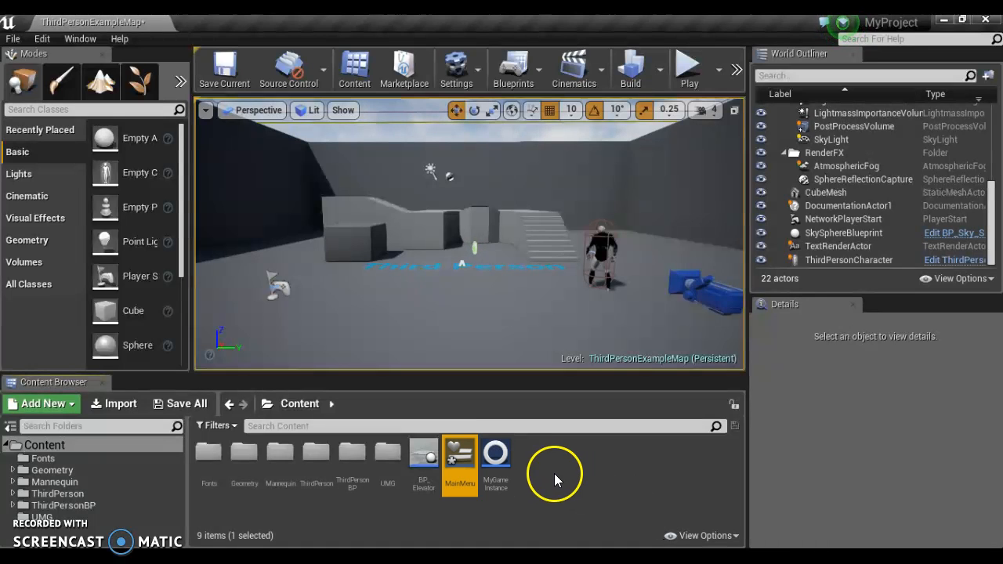
# - Create a second Widget Blueprint in the Content folder and name it EndGameMenu
pyautogui.rightClick(527, 447)
pyautogui.moveTo(594, 440)
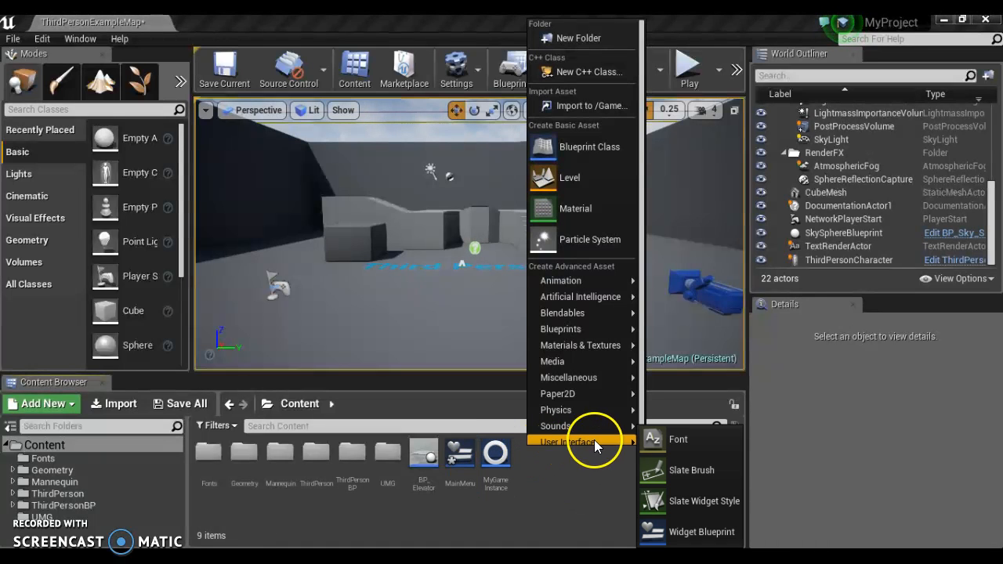
pyautogui.click(702, 532)
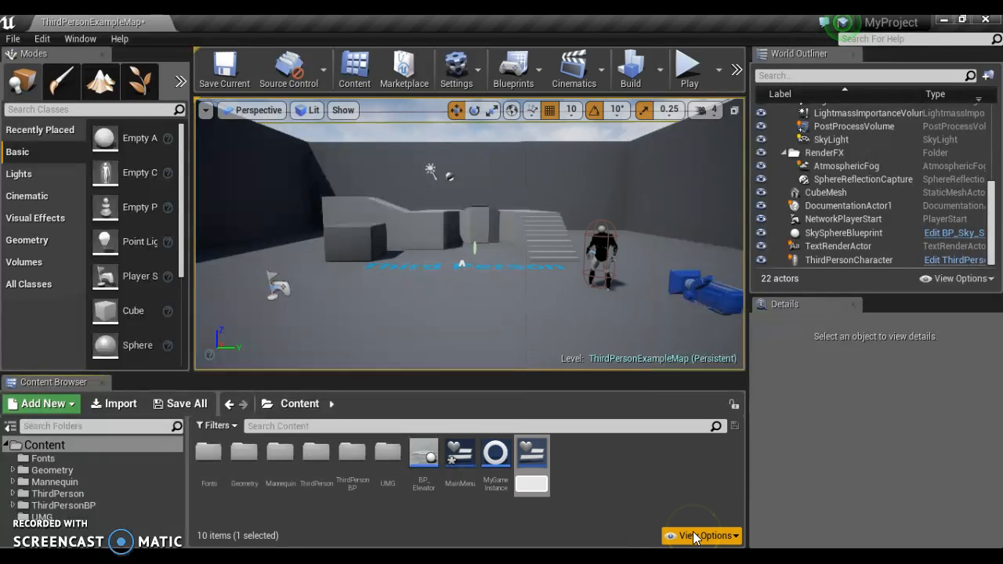
pyautogui.write('B')
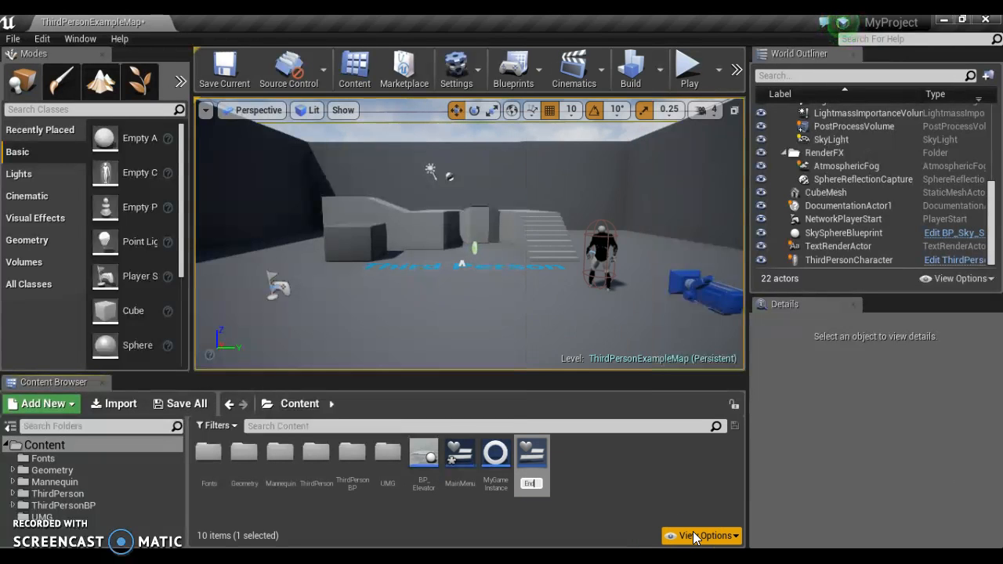
pyautogui.write('ndGameMenu')
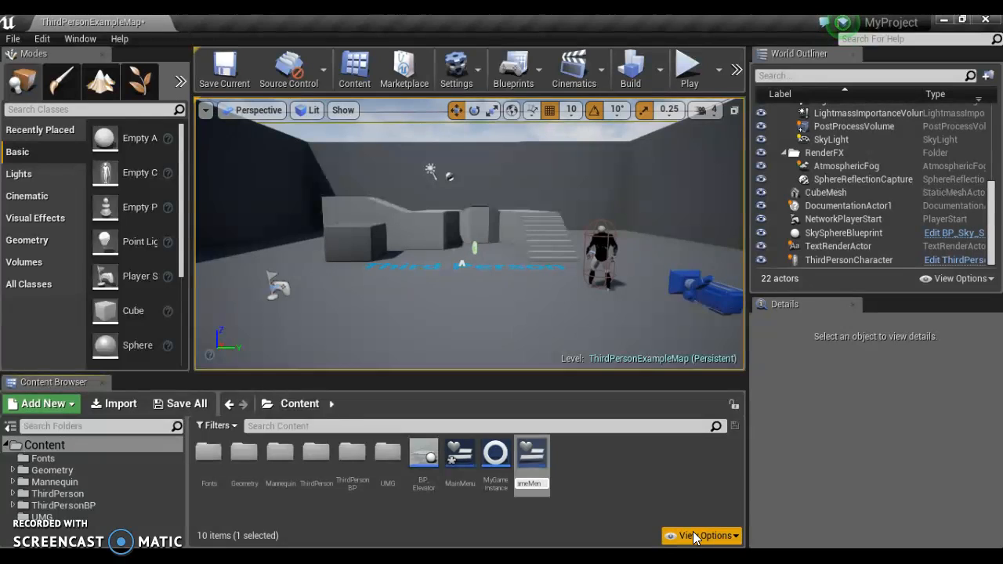
pyautogui.press('Return')
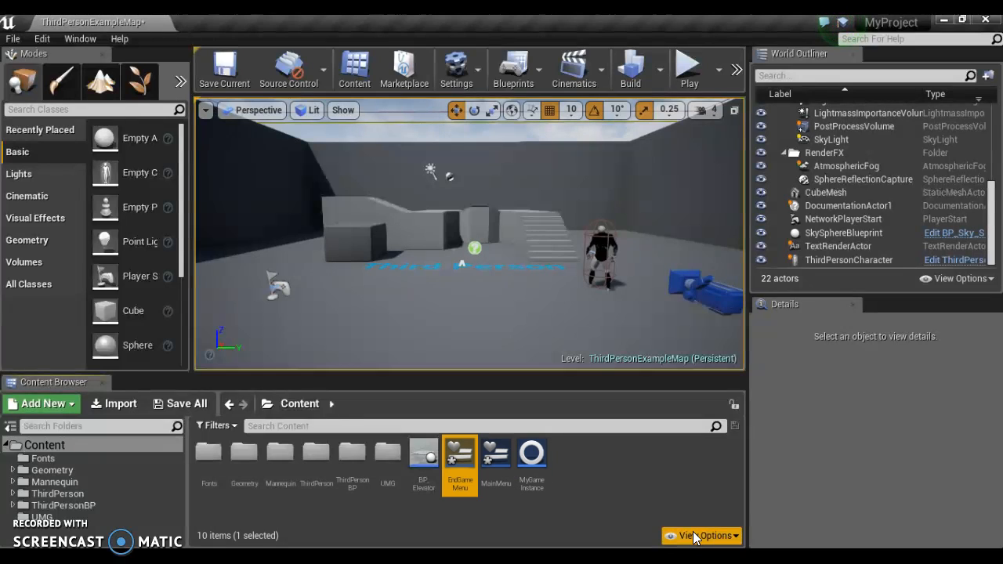
# - Open the MainMenu widget and place a Text widget on the canvas at about X 856, Y 216
pyautogui.doubleClick(499, 455)
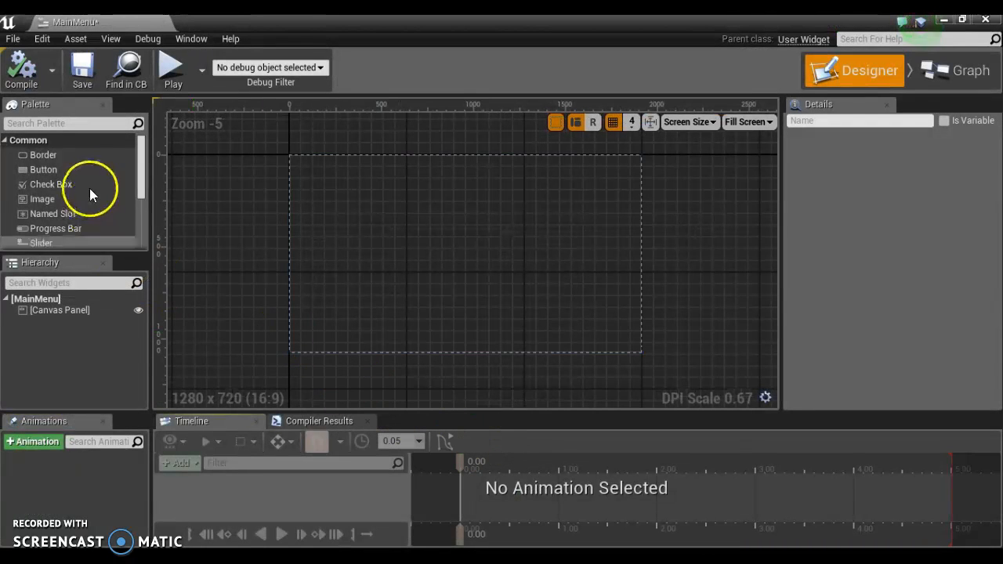
pyautogui.scroll(-3, 139, 162)
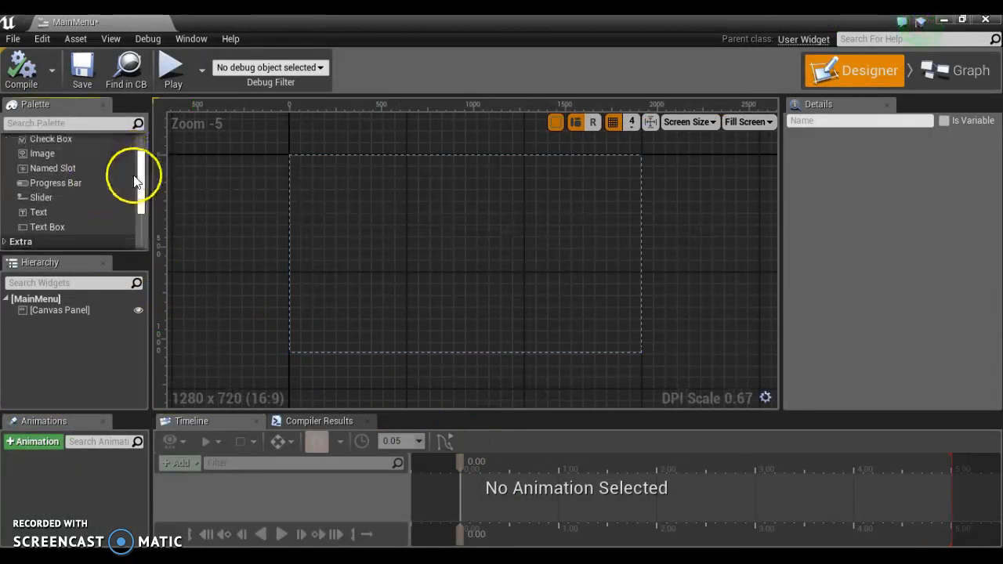
pyautogui.moveTo(37, 216); pyautogui.dragTo(392, 196)
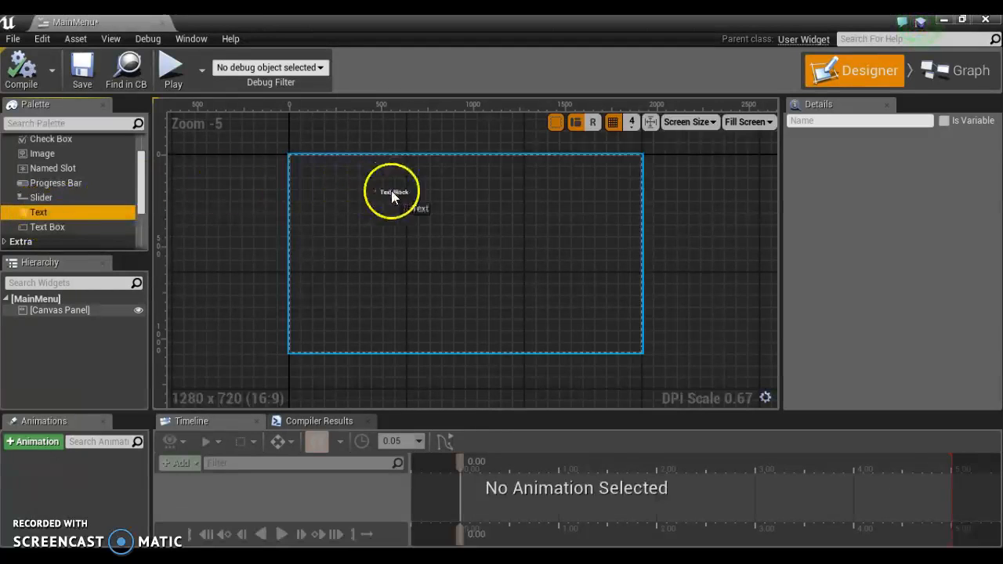
pyautogui.moveTo(452, 196); pyautogui.dragTo(447, 196)
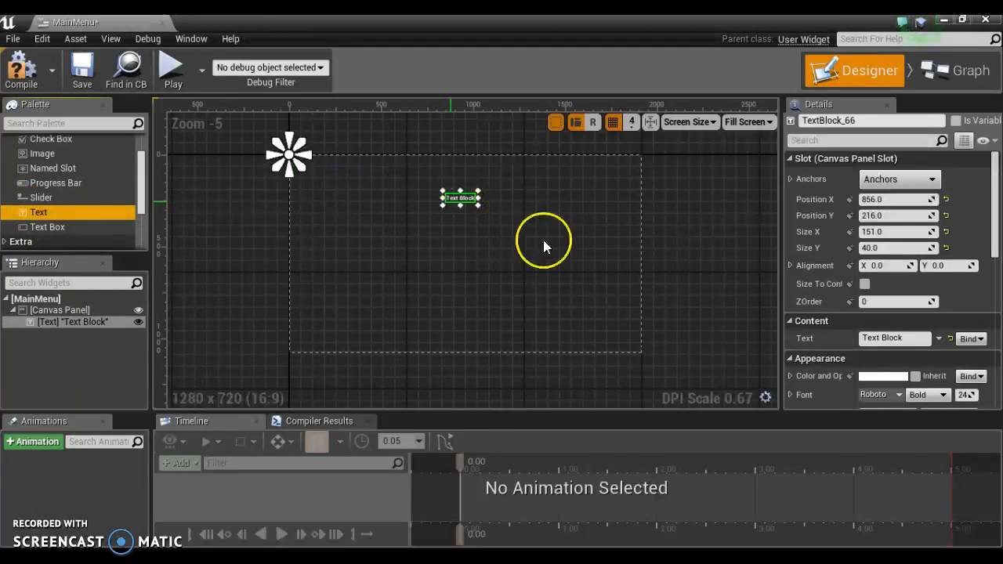
# - Set the text block's content to "Main Menu"
pyautogui.click(863, 338)
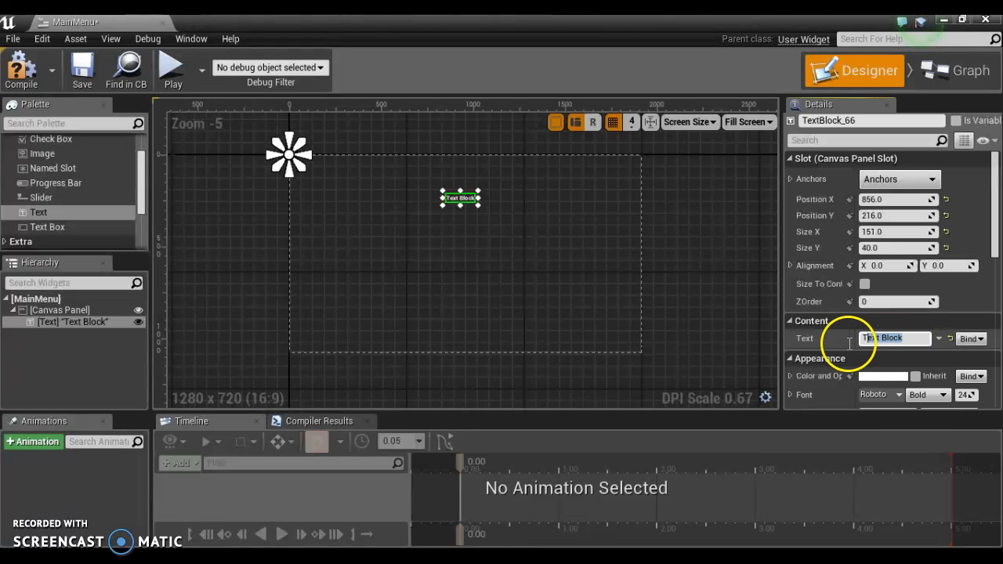
pyautogui.write('Main')
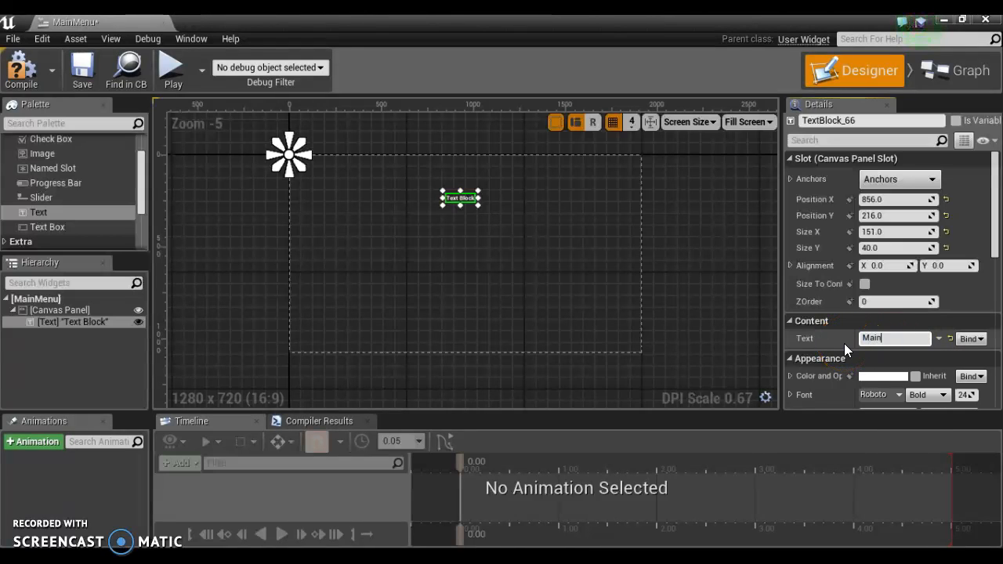
pyautogui.write(' Menu')
pyautogui.press('Return')
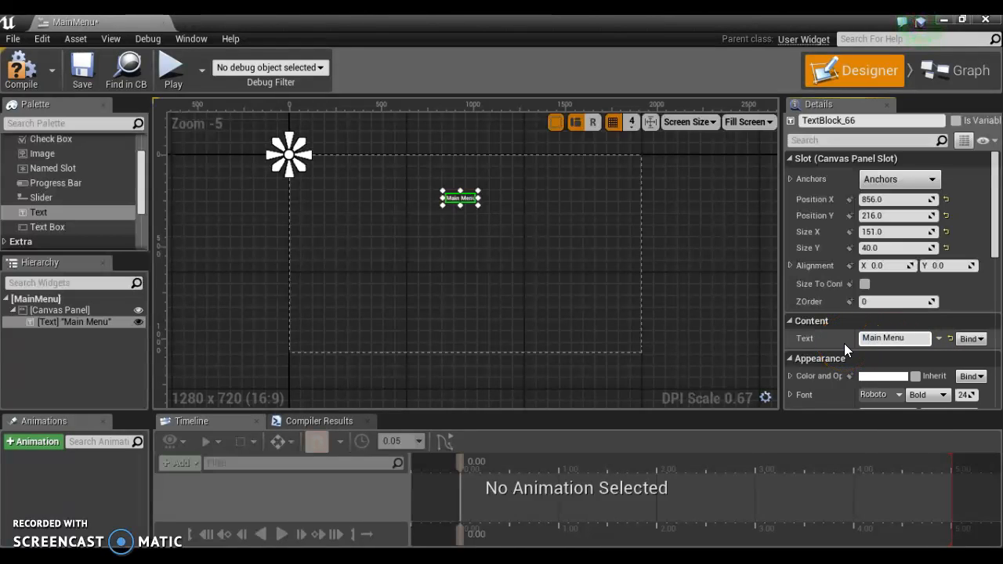
# - Set the Main Menu title's font size to 72, enable Size To Content, and move it to about X 716, Y 176
pyautogui.click(966, 395)
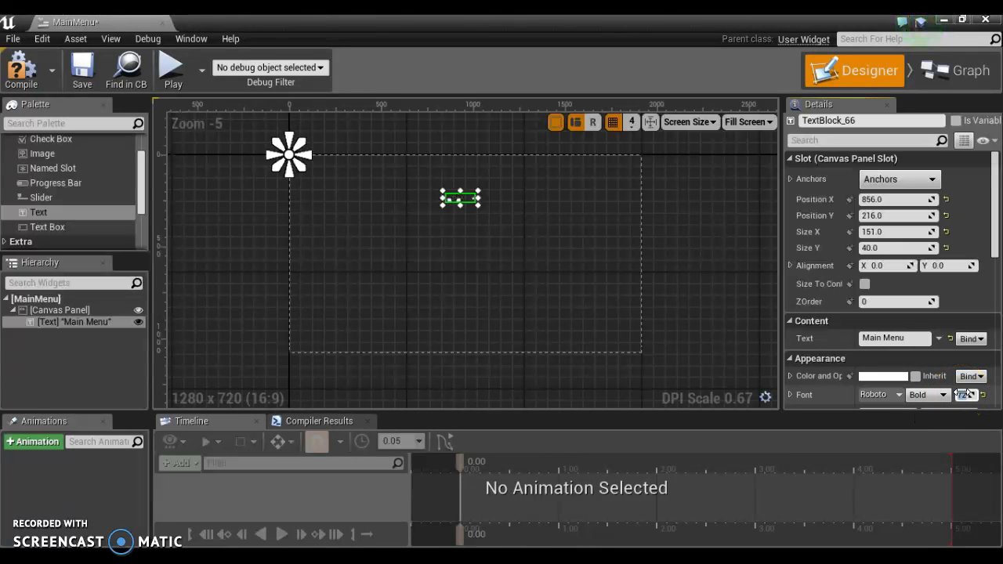
pyautogui.click(865, 284)
pyautogui.moveTo(503, 203); pyautogui.dragTo(476, 196)
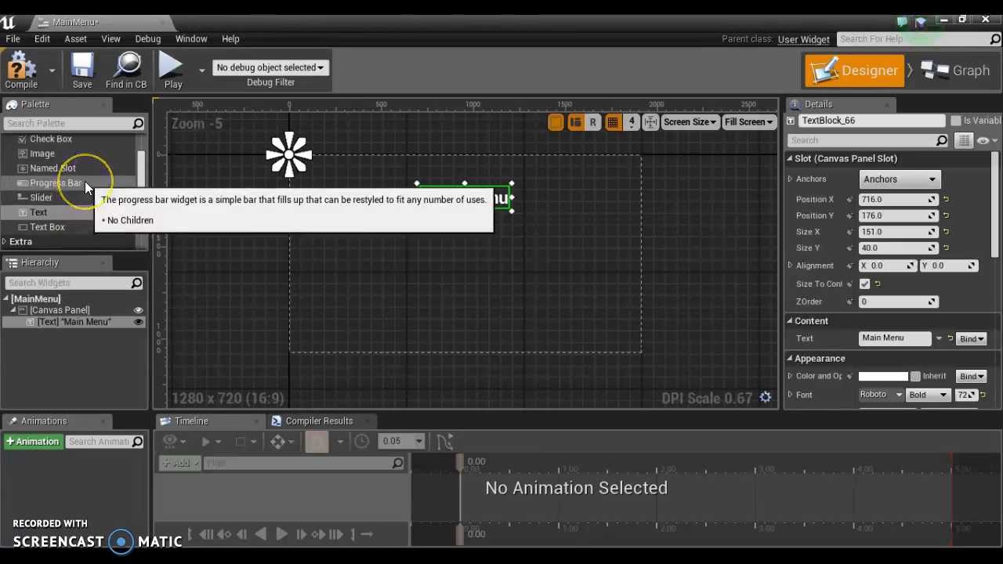
# - Place two Button widgets below the title, at about X 888, Y 476 and X 892, Y 620
pyautogui.scroll(2, 85, 181)
pyautogui.moveTo(43, 167); pyautogui.dragTo(460, 244)
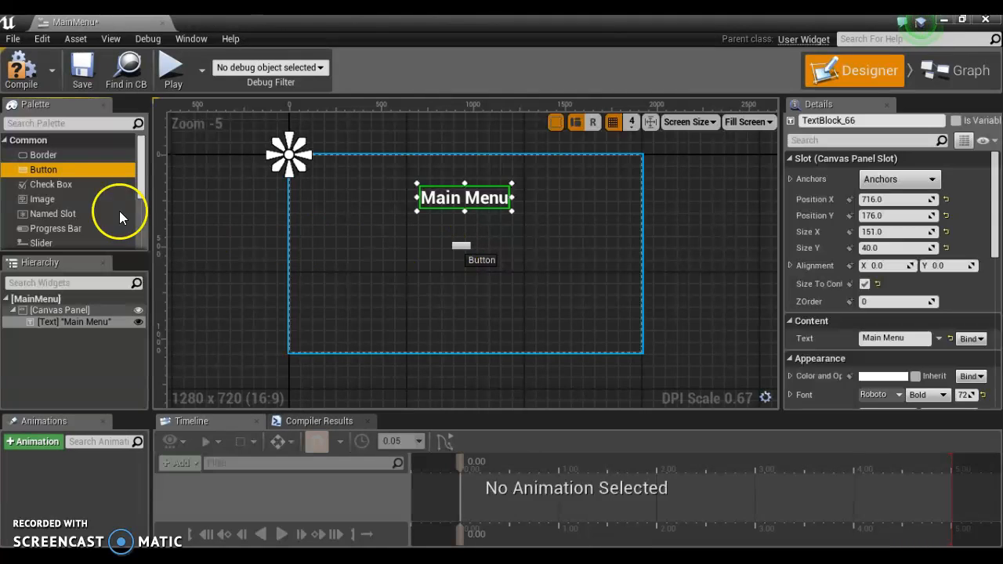
pyautogui.moveTo(41, 175); pyautogui.dragTo(454, 271)
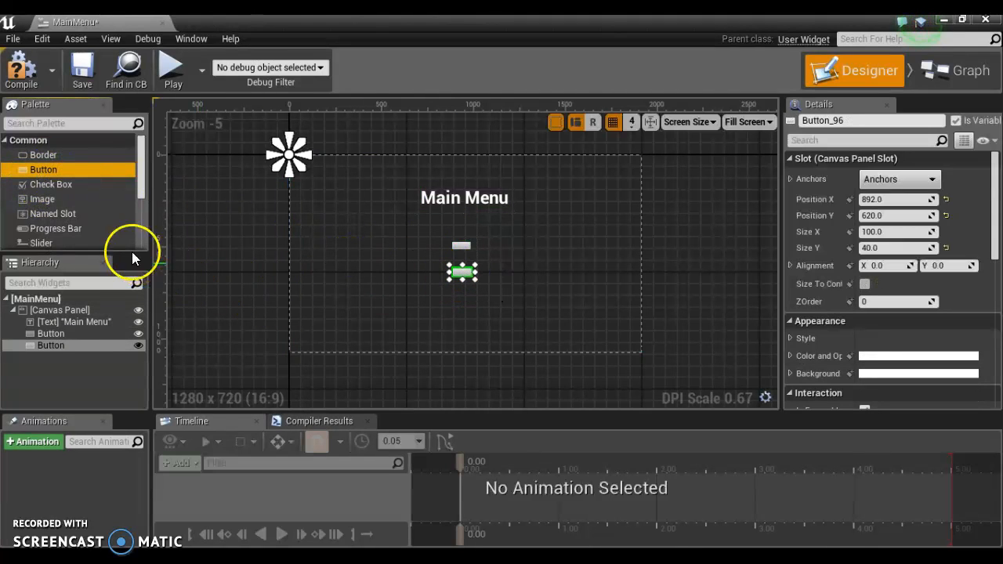
# - Add a Text widget as a child of each of the two buttons
pyautogui.scroll(-3, 91, 216)
pyautogui.moveTo(40, 186); pyautogui.dragTo(56, 333)
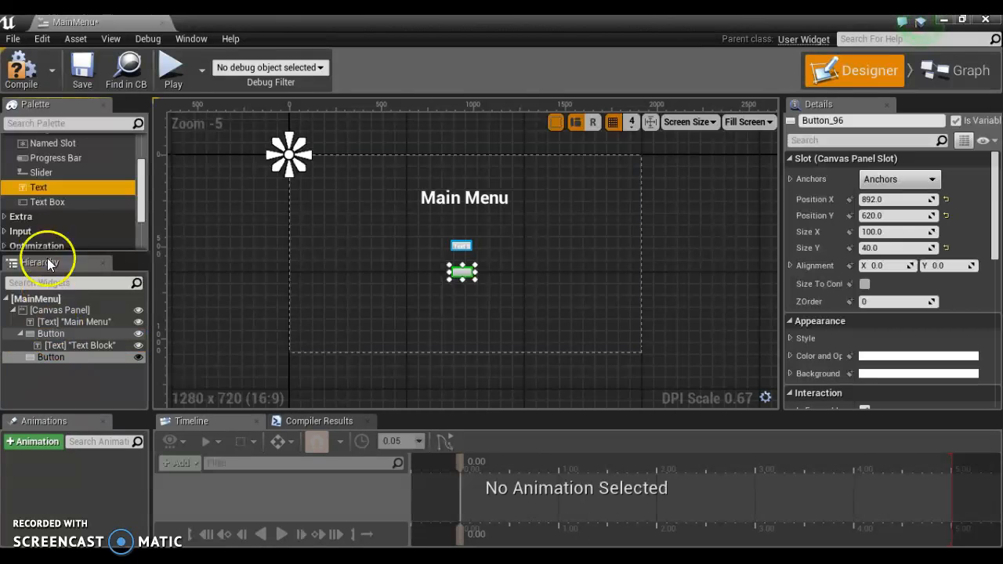
pyautogui.moveTo(41, 188); pyautogui.dragTo(58, 359)
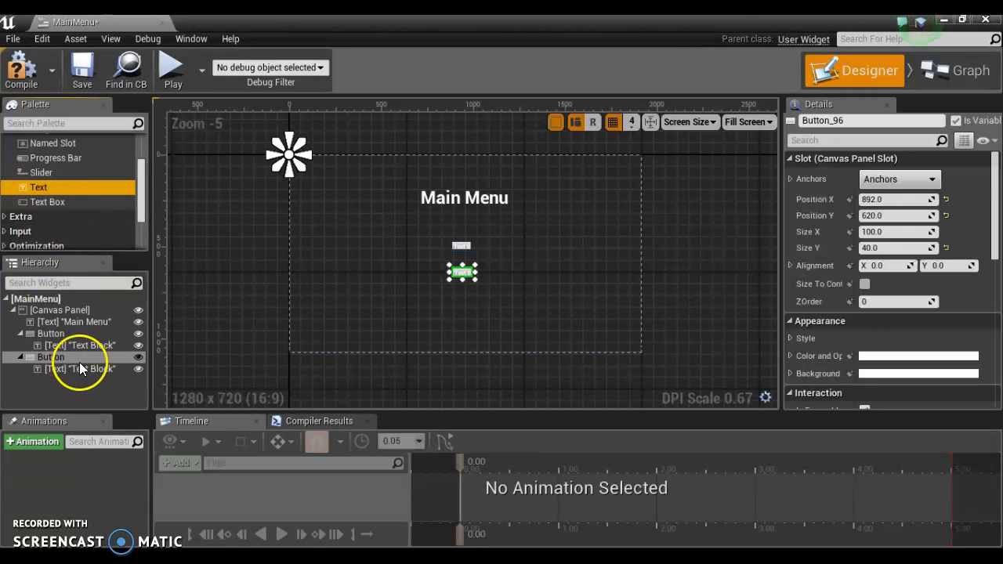
# - Set the upper button's text to "Play Game"
pyautogui.click(87, 345)
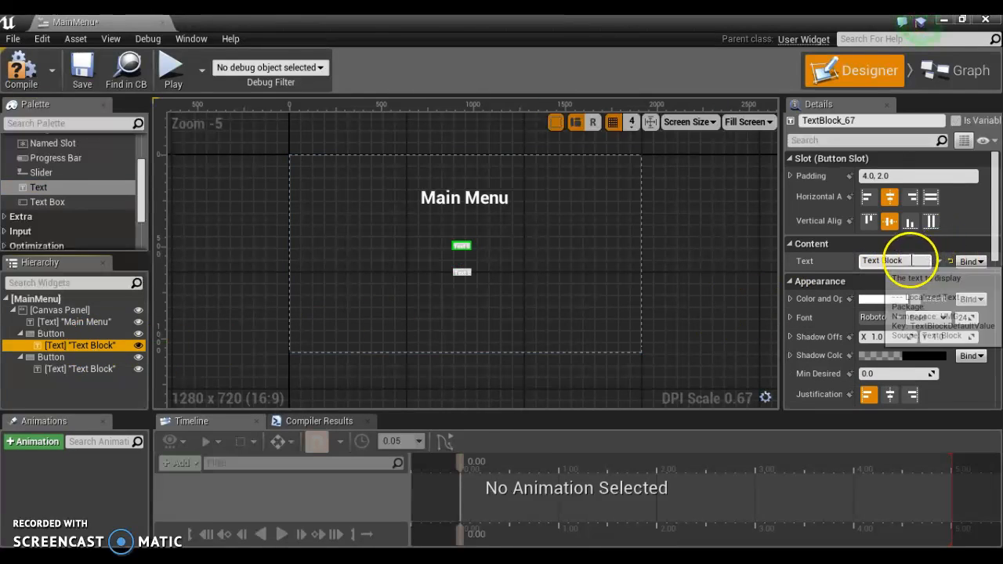
pyautogui.click(909, 261)
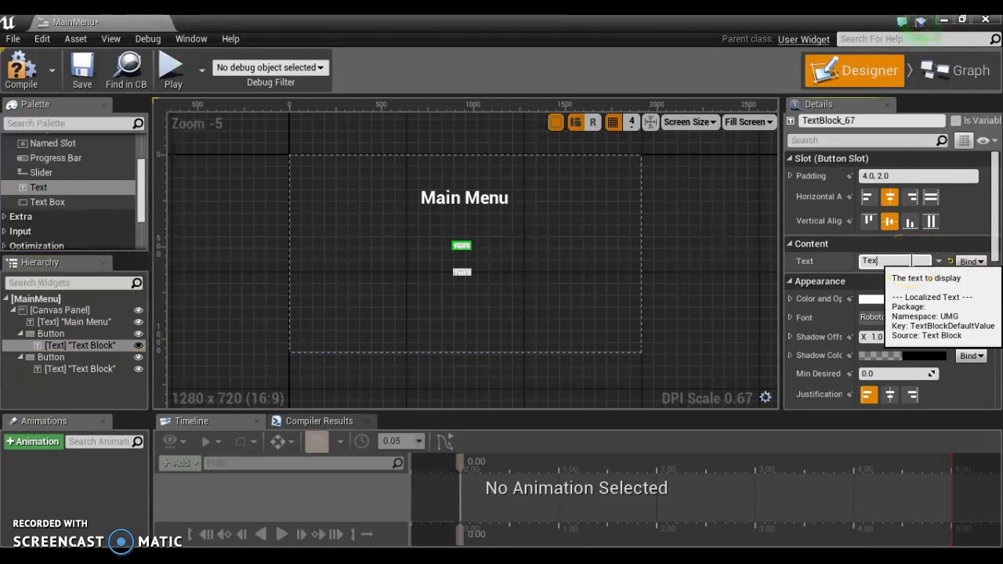
pyautogui.write('Play Game')
pyautogui.press('Return')
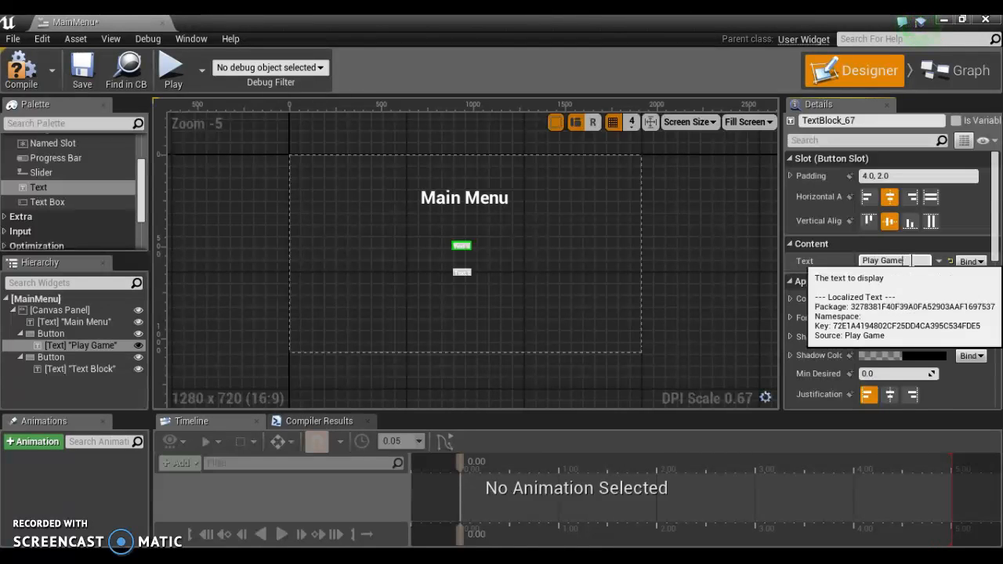
# - Set the lower button's text to "Quit Game"
pyautogui.click(460, 273)
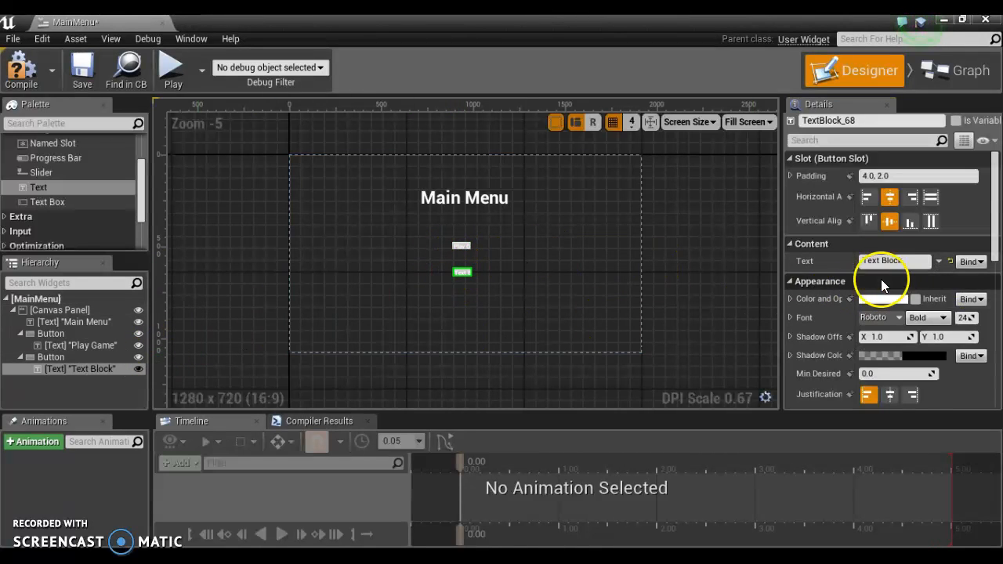
pyautogui.click(905, 260)
pyautogui.write('Q')
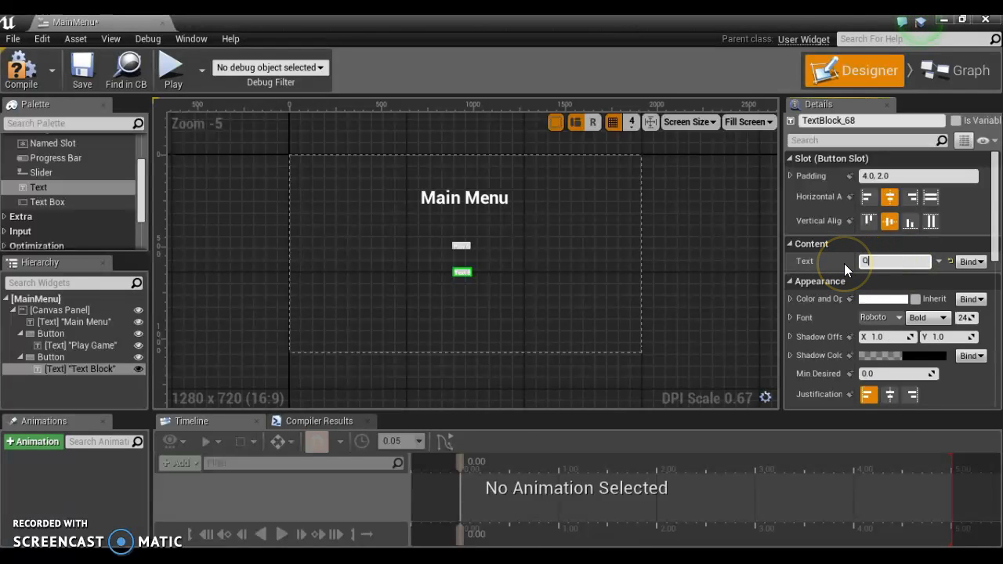
pyautogui.write('uit Game')
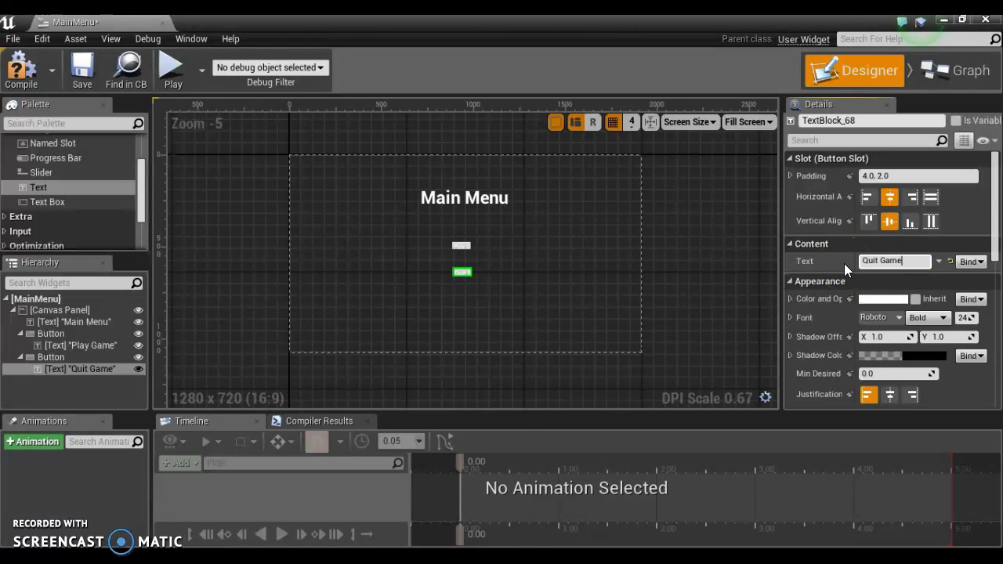
# - Enable Size To Content for both the Play Game and Quit Game buttons
pyautogui.click(55, 333)
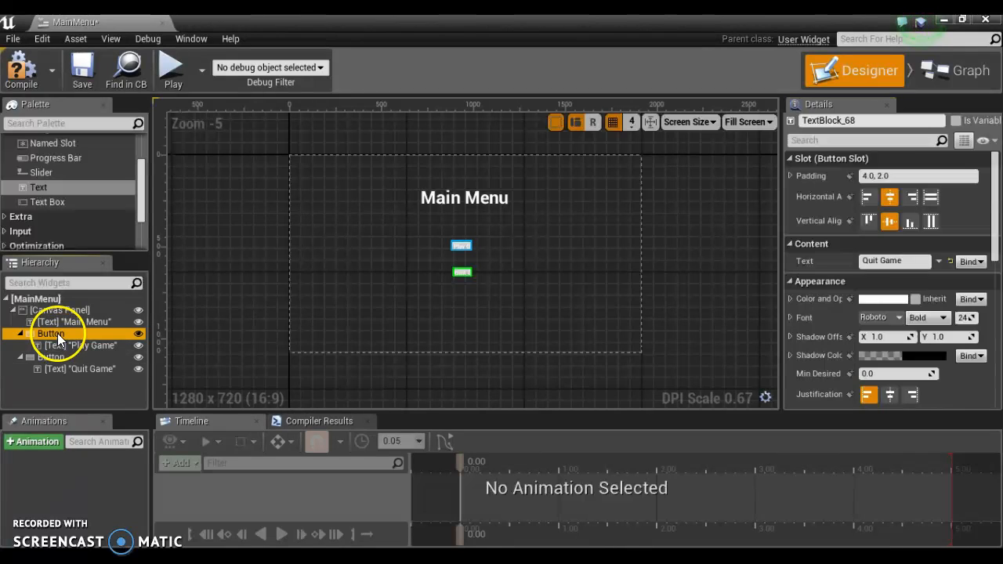
pyautogui.click(865, 283)
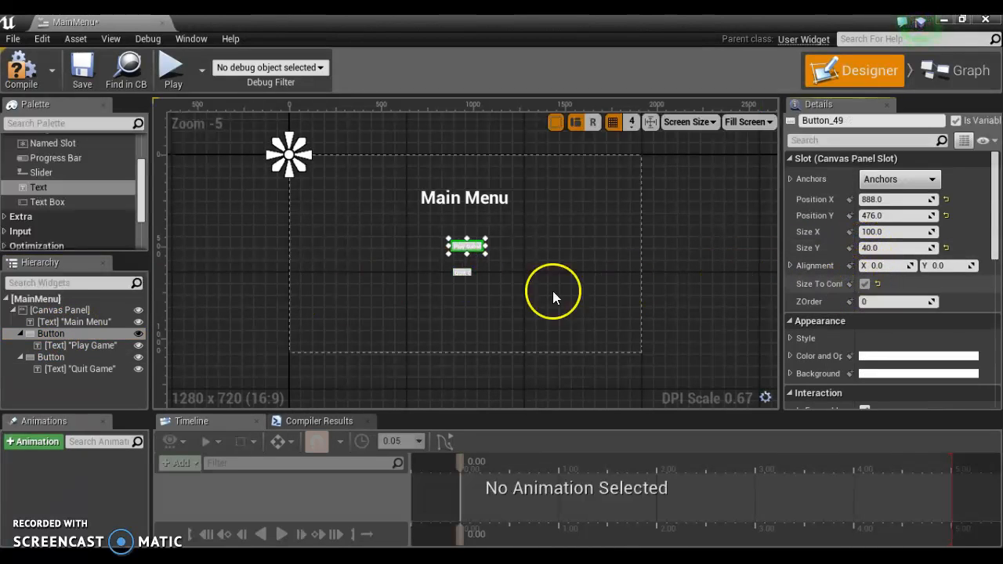
pyautogui.click(36, 357)
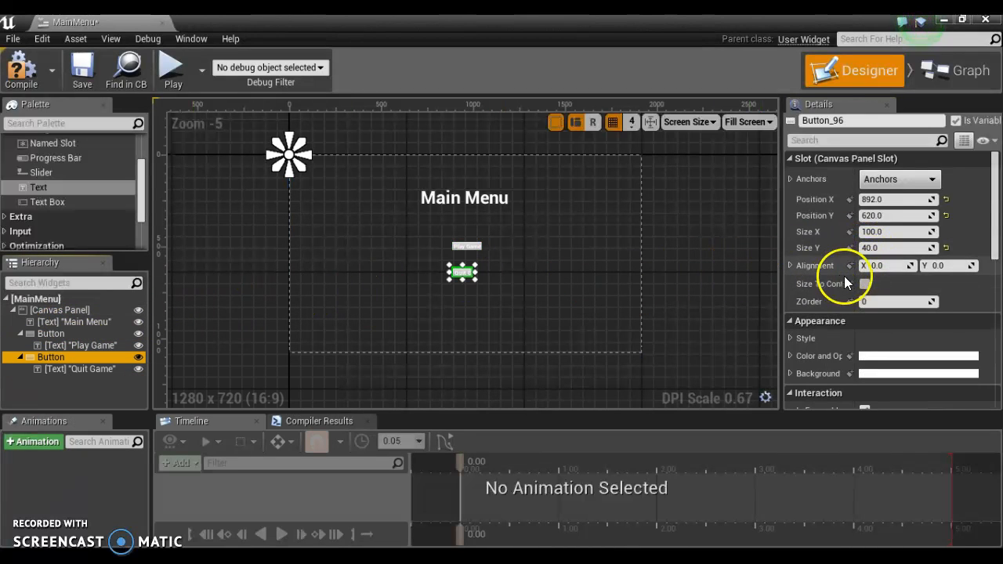
pyautogui.click(866, 284)
pyautogui.scroll(4, 504, 252)
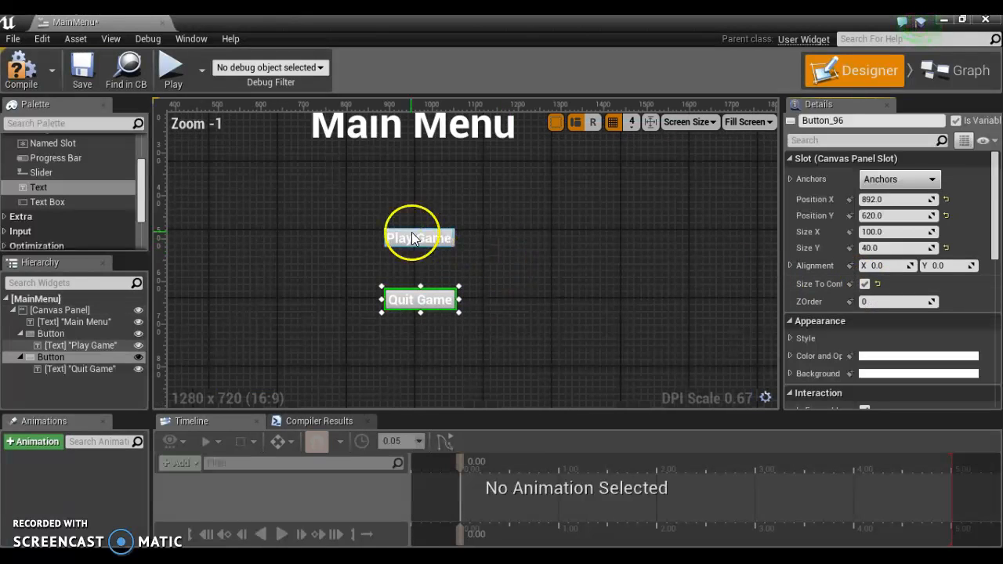
pyautogui.moveTo(416, 234); pyautogui.dragTo(418, 235)
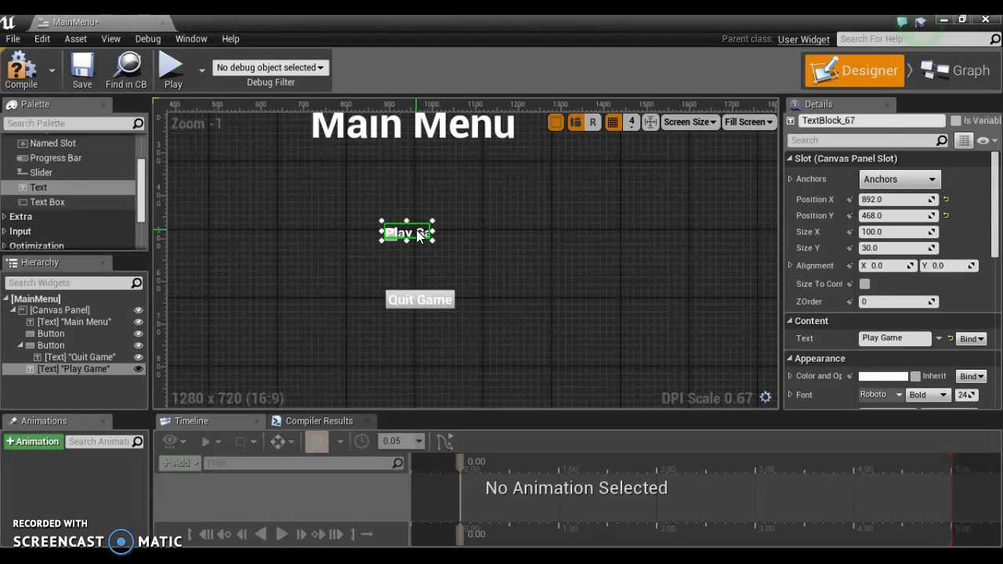
pyautogui.moveTo(71, 367); pyautogui.dragTo(69, 334)
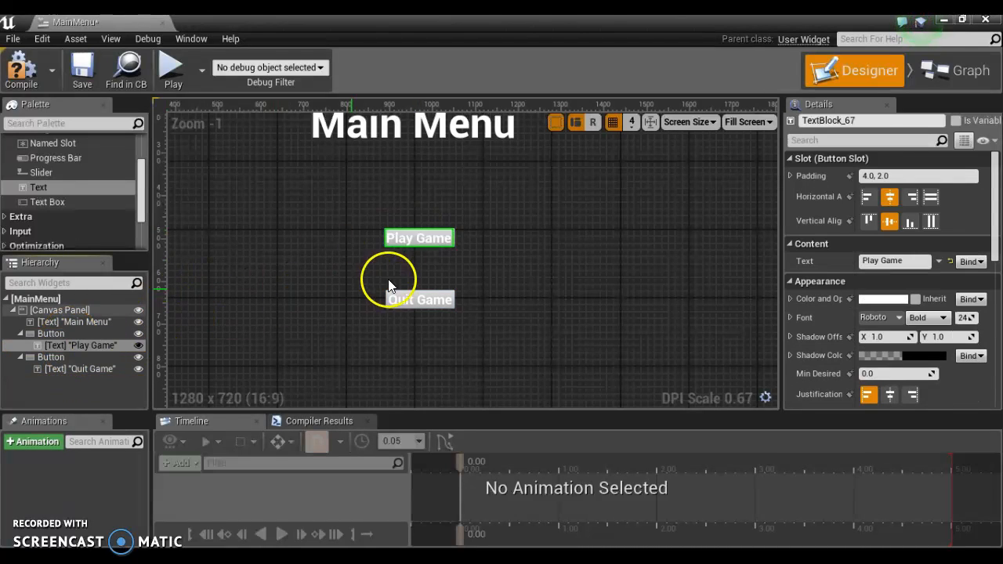
# - Compile and save the MainMenu widget
pyautogui.click(14, 69)
pyautogui.click(85, 65)
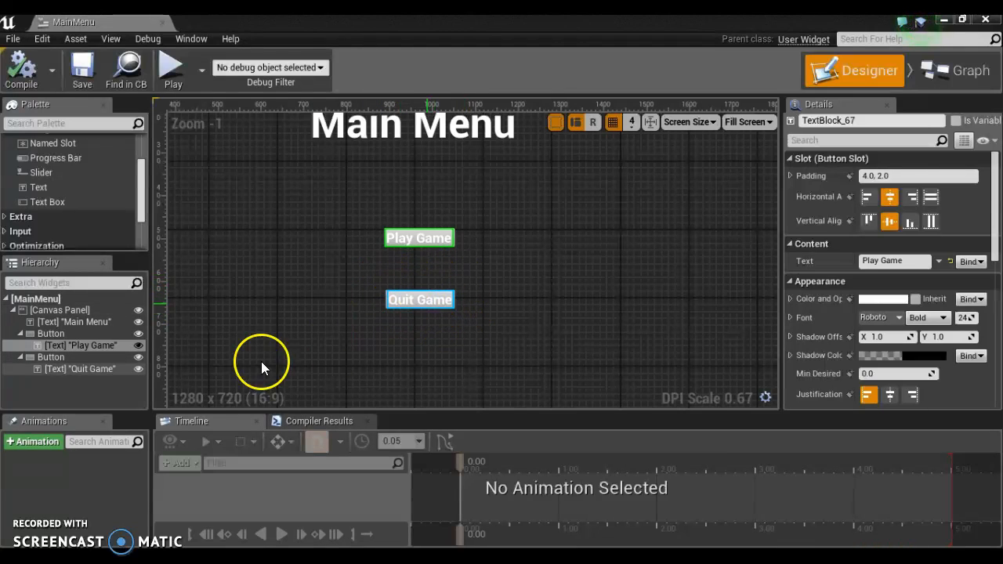
# - Add an OnClicked event for the button containing the Quit Game text
pyautogui.click(68, 359)
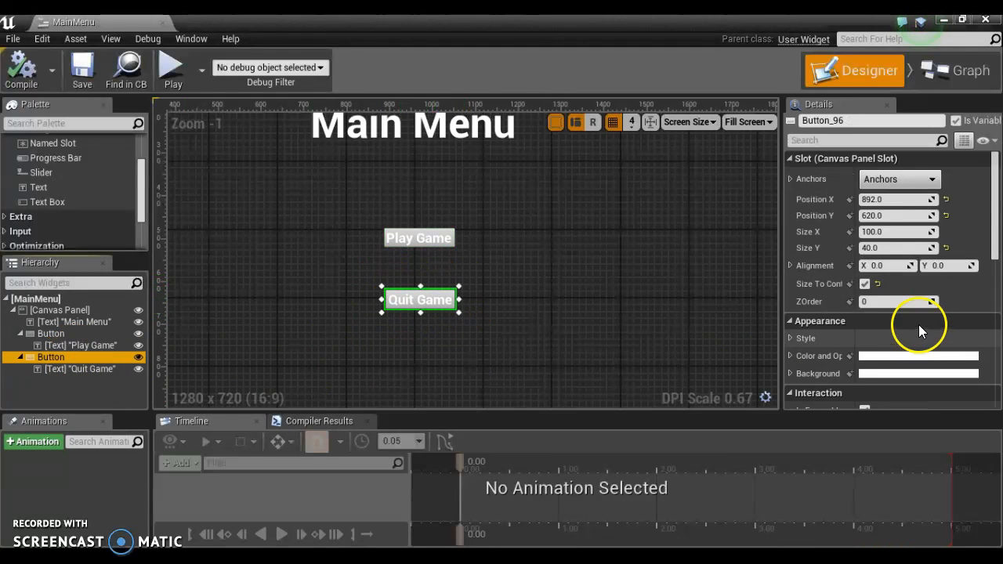
pyautogui.scroll(-8, 922, 310)
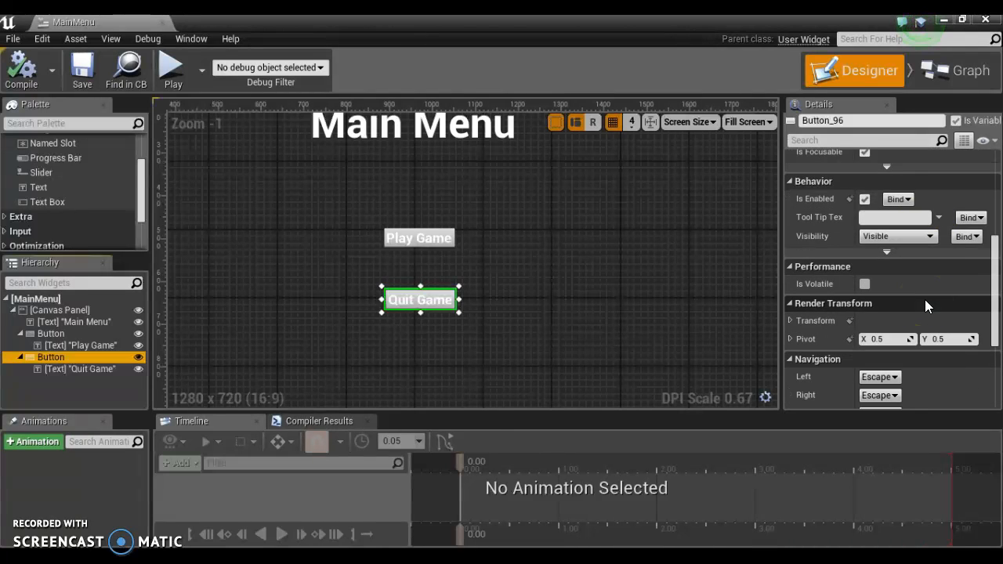
pyautogui.scroll(-5, 925, 299)
pyautogui.click(900, 327)
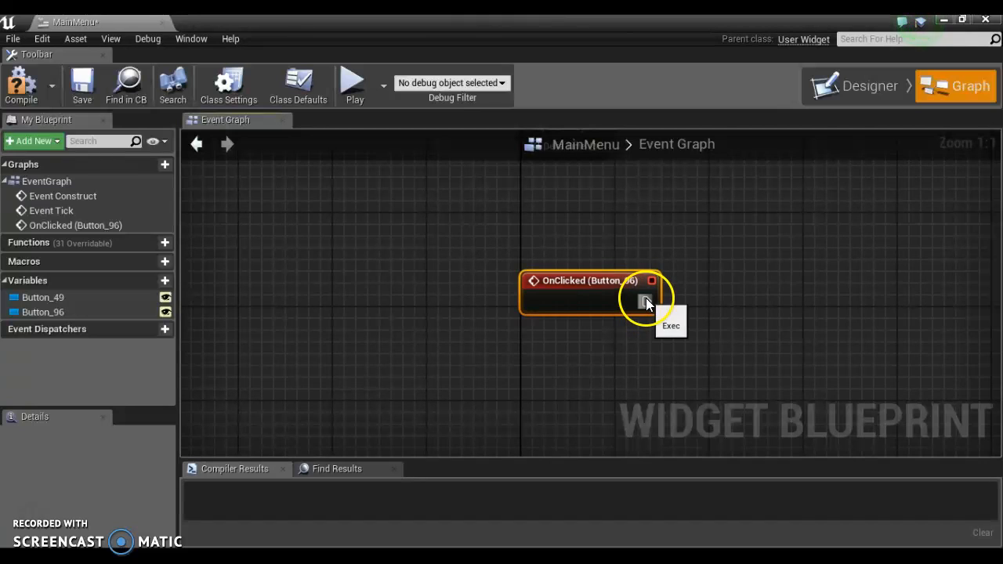
# - Connect a Quit Game node to the Quit Game button's OnClicked event and align it beside the event
pyautogui.moveTo(646, 302); pyautogui.dragTo(758, 303)
pyautogui.write('quit')
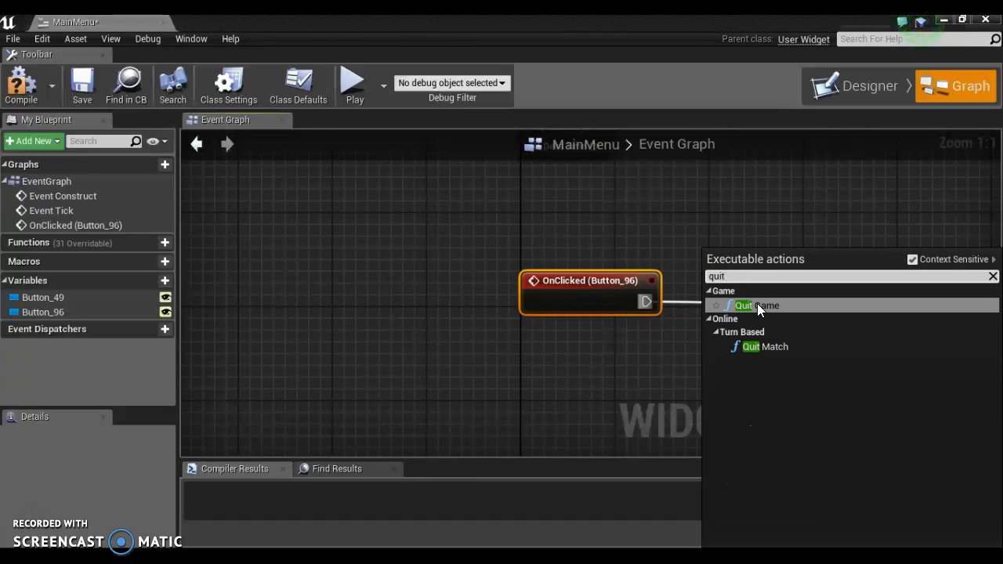
pyautogui.click(757, 303)
pyautogui.moveTo(778, 313); pyautogui.dragTo(766, 279)
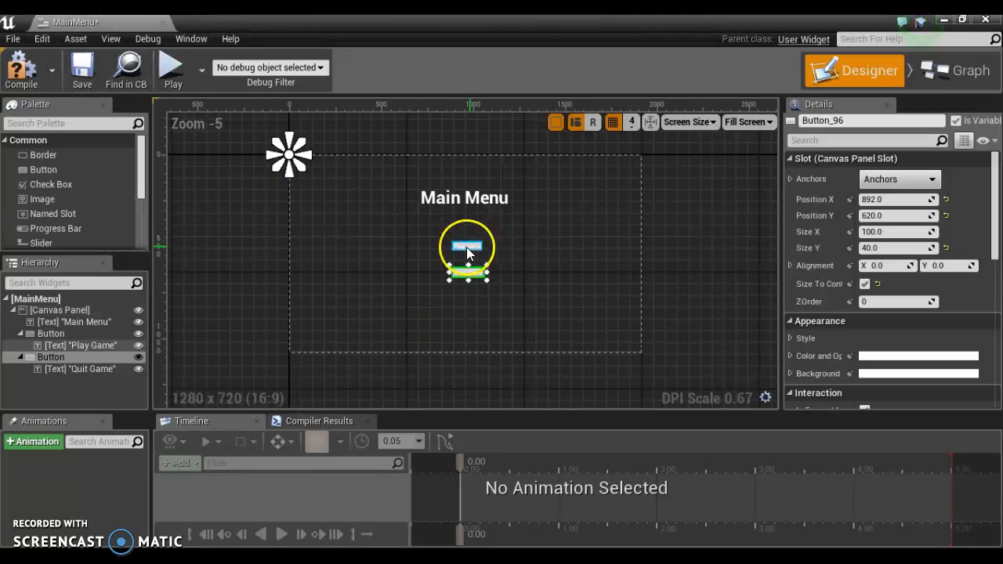
# - Return to the widget design and add an OnClicked event for the Play Game button
pyautogui.click(85, 334)
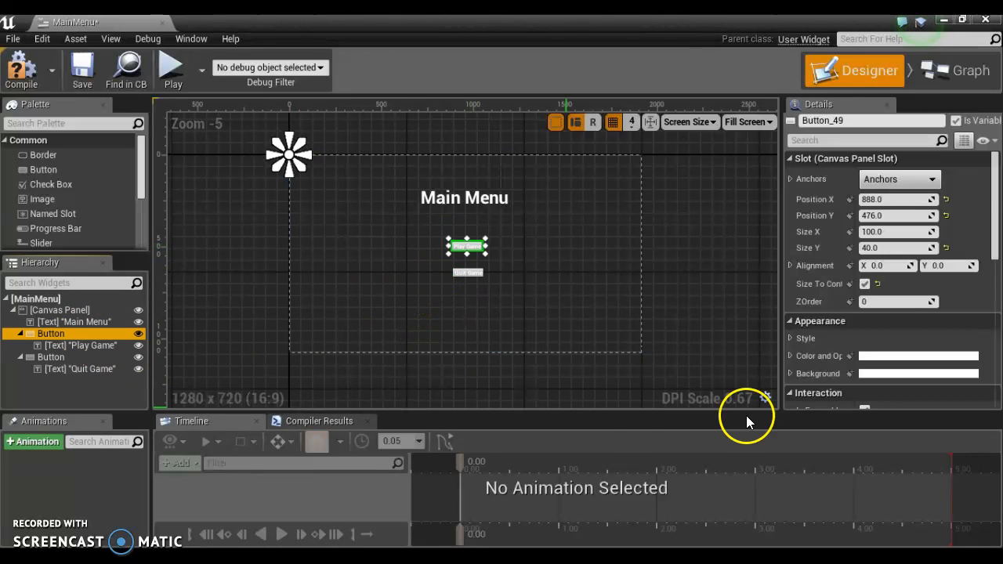
pyautogui.scroll(-5, 901, 334)
pyautogui.scroll(-8, 902, 331)
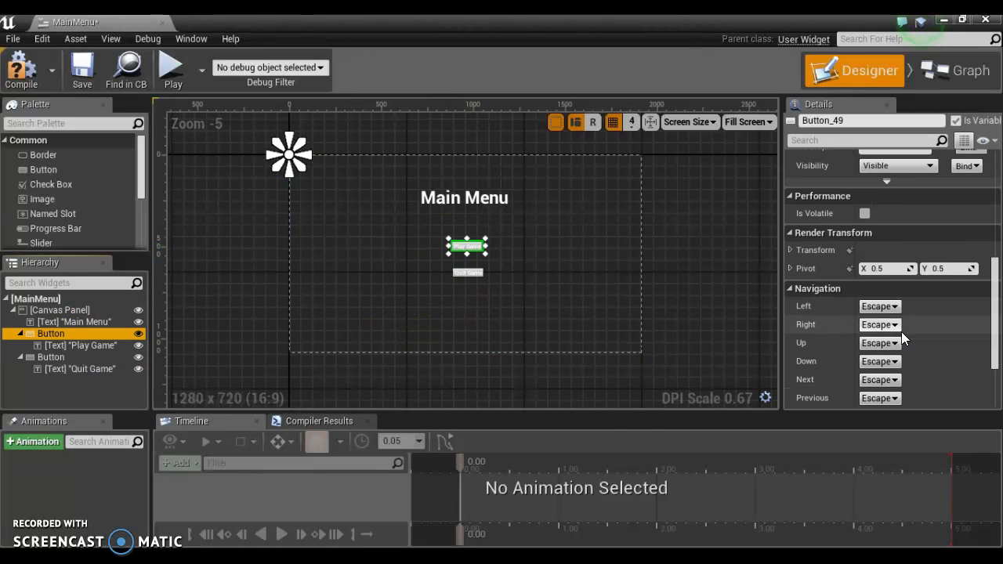
pyautogui.click(913, 324)
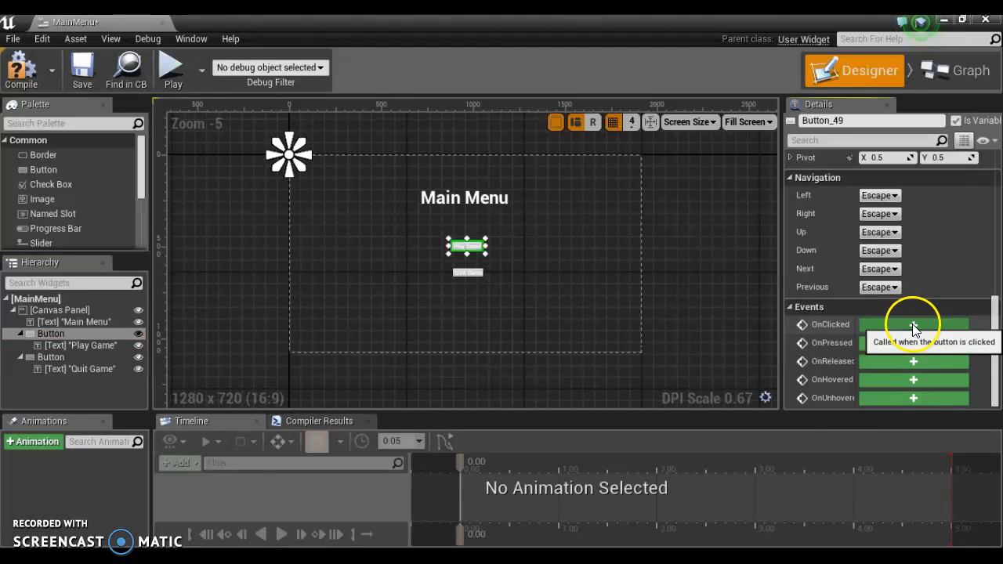
# - Connect an Open Level node to the Play Game button's OnClicked event and align it beside the event
pyautogui.moveTo(648, 301); pyautogui.dragTo(747, 304)
pyautogui.write('Open')
pyautogui.click(747, 306)
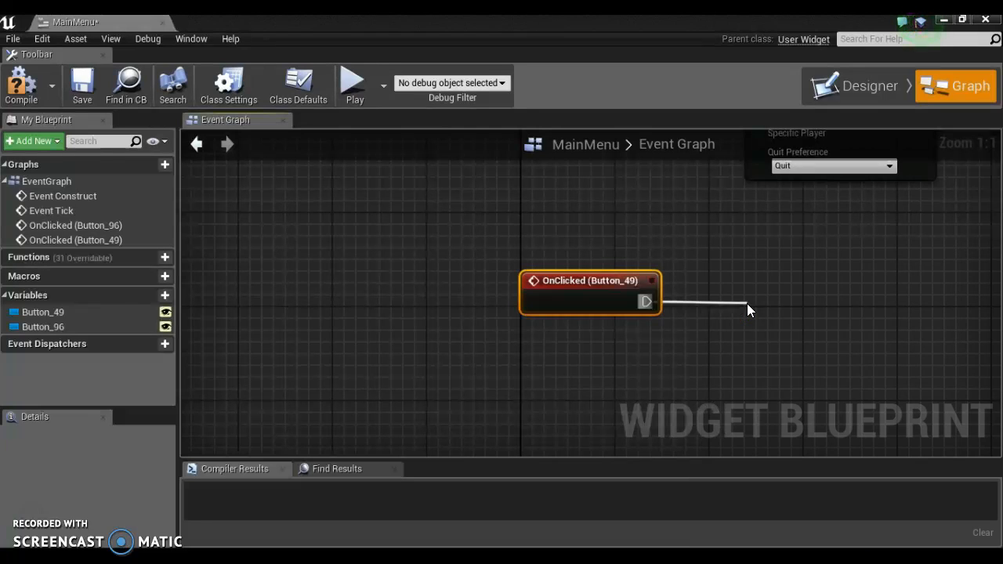
pyautogui.click(766, 316)
pyautogui.moveTo(766, 316); pyautogui.dragTo(755, 281)
# - Set the Open Level node's Level Name to ThirdPersonExampleMap, and compile and save the widget
pyautogui.click(816, 319)
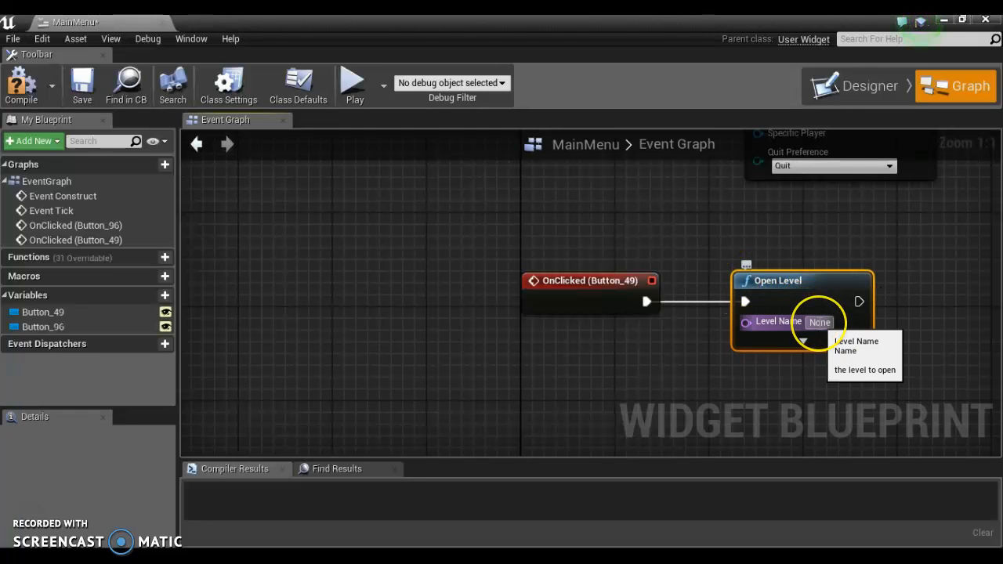
pyautogui.write('ThirdPersonE')
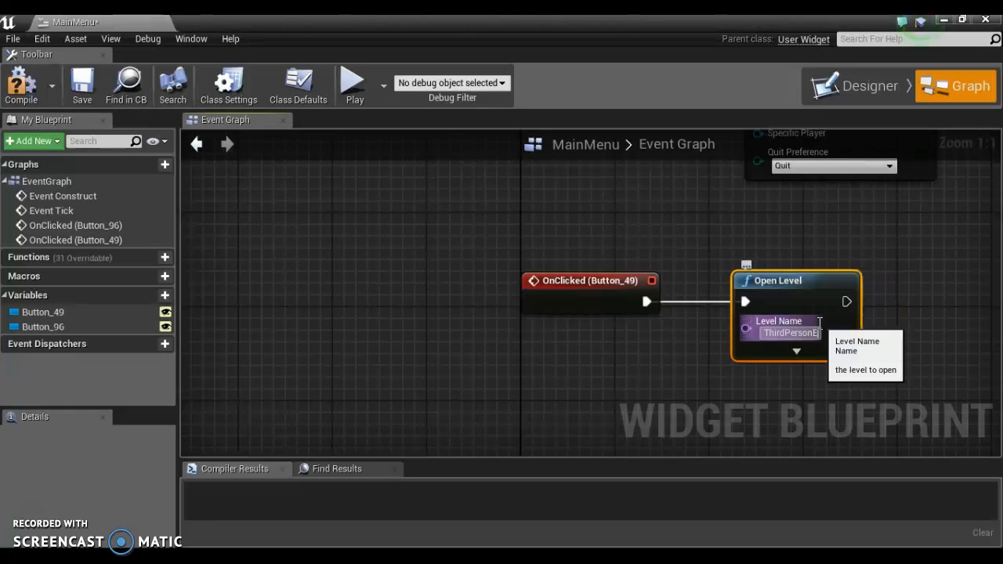
pyautogui.write('xampleMap')
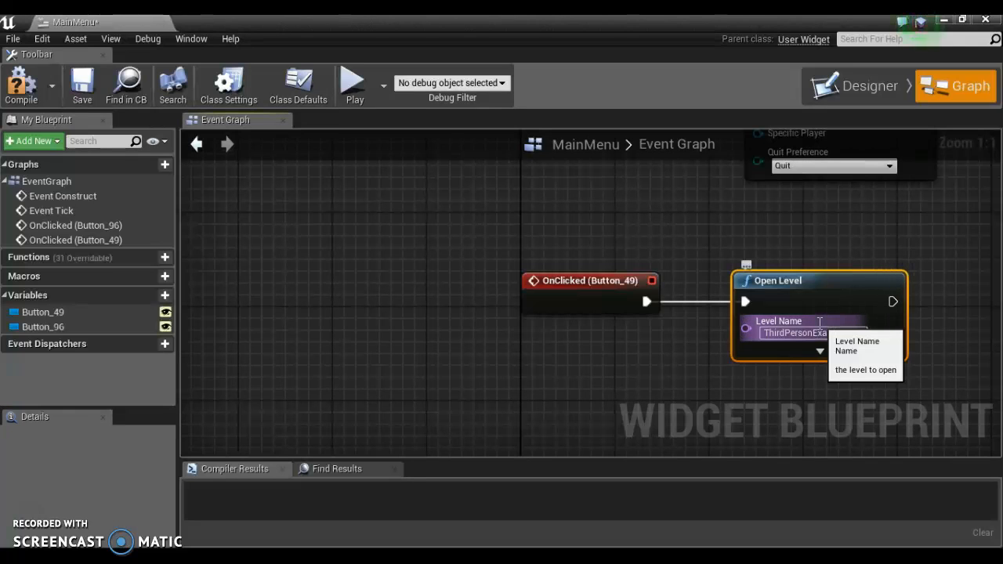
pyautogui.click(24, 85)
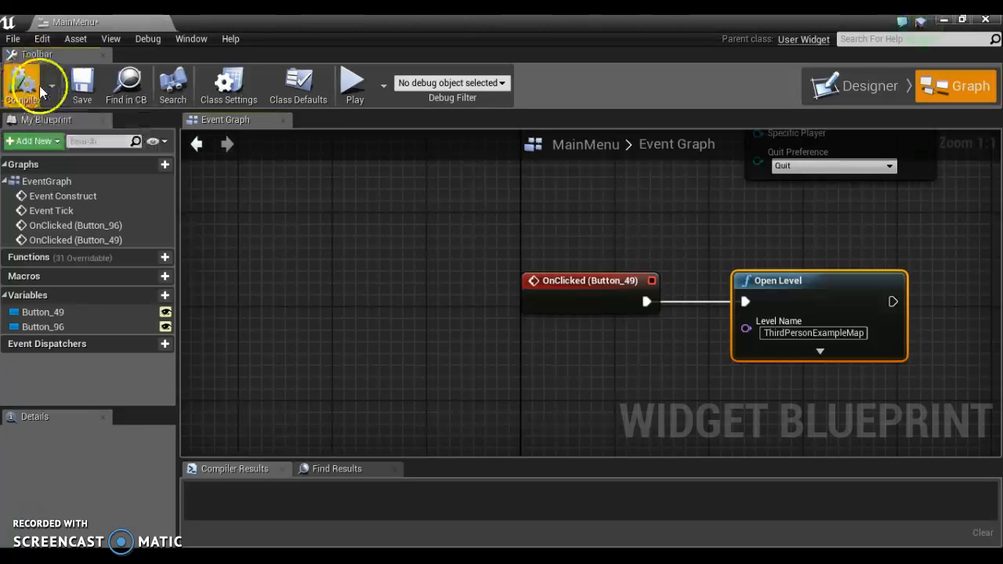
pyautogui.click(85, 86)
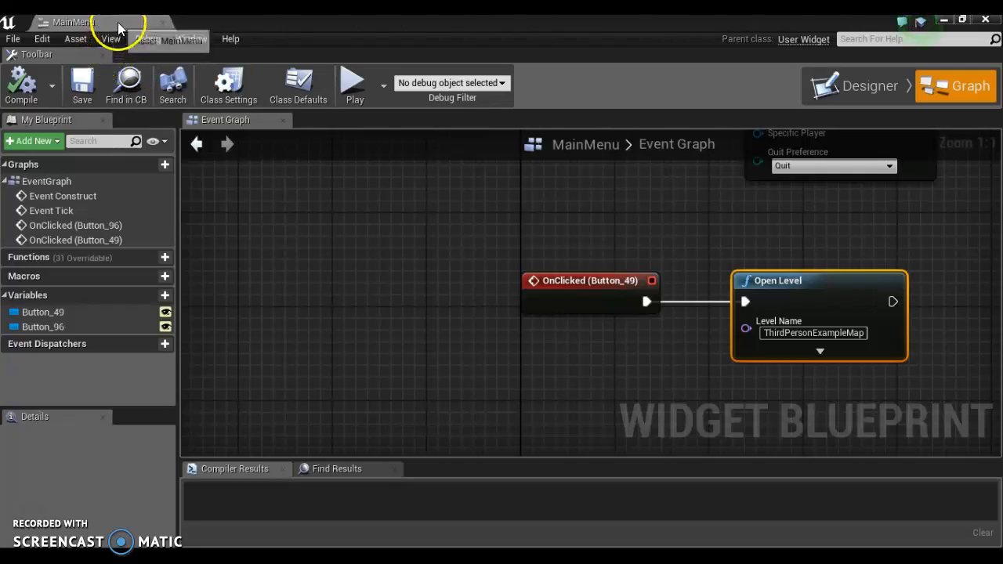
# - Dock the MainMenu editor beside the ThirdPersonExampleMap level editor and switch to the level
pyautogui.click(162, 22)
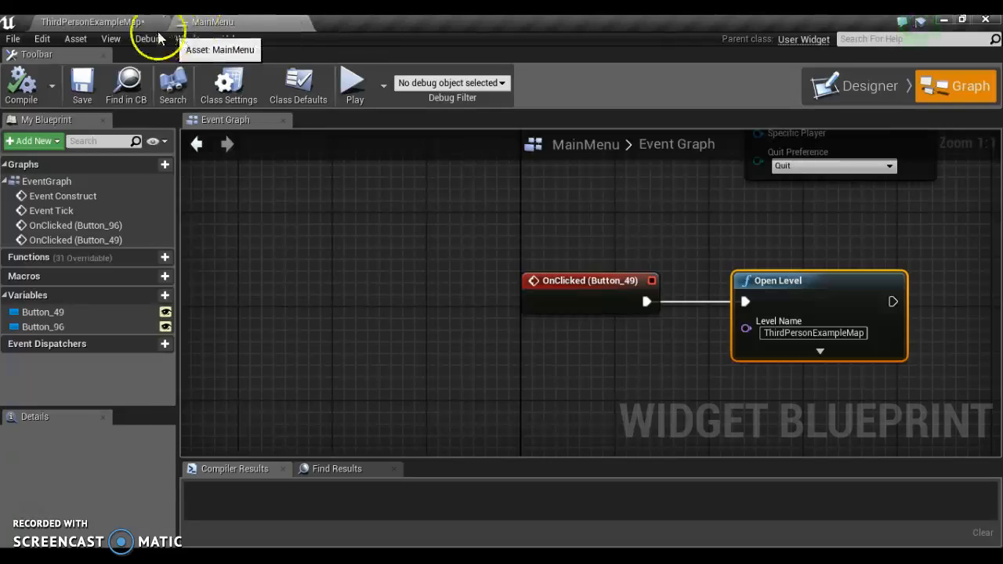
pyautogui.click(135, 25)
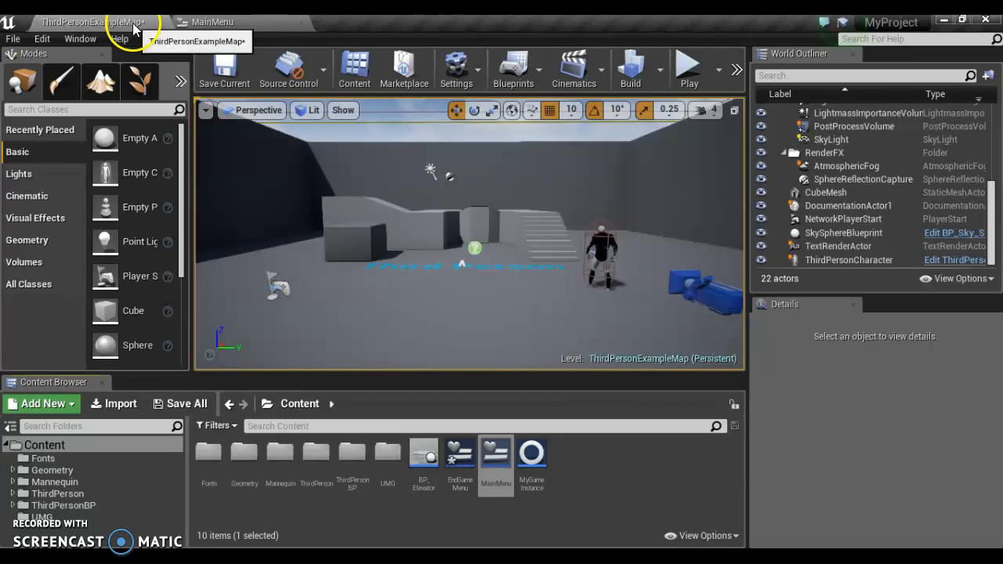
# - Open the EndGameMenu widget and add a Text widget reading "Game Over" near the upper middle of the canvas
pyautogui.doubleClick(461, 456)
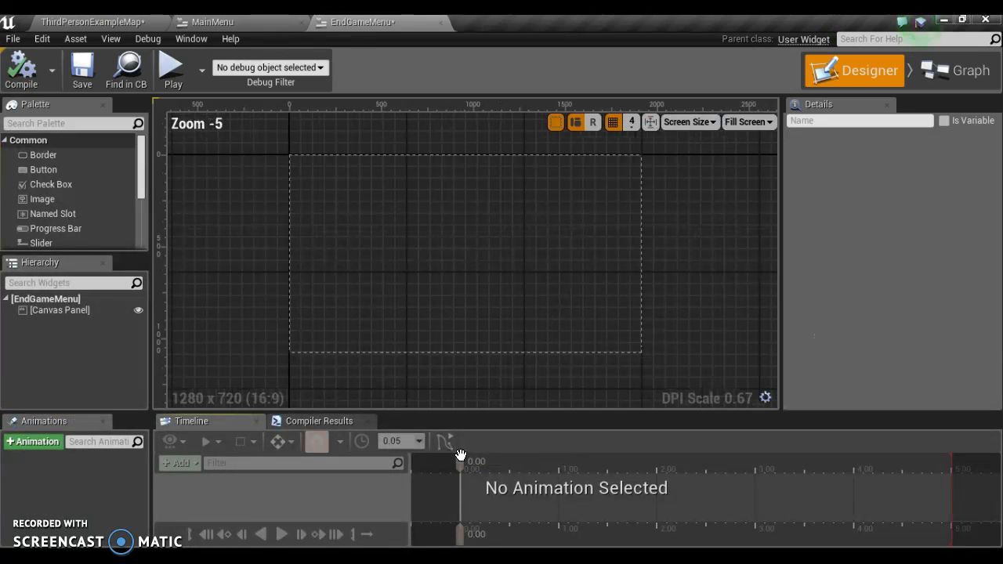
pyautogui.scroll(-3, 69, 211)
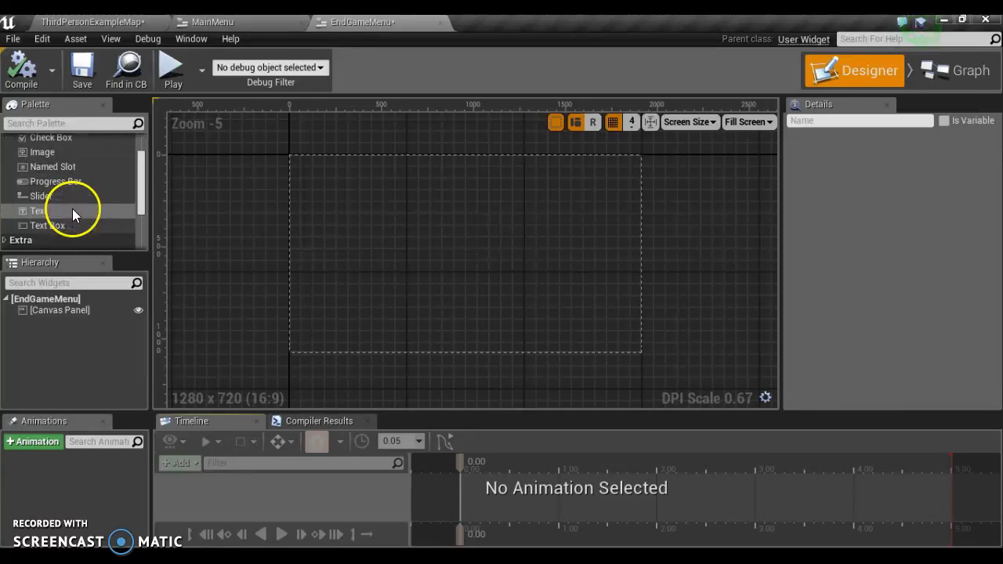
pyautogui.moveTo(35, 211); pyautogui.dragTo(441, 196)
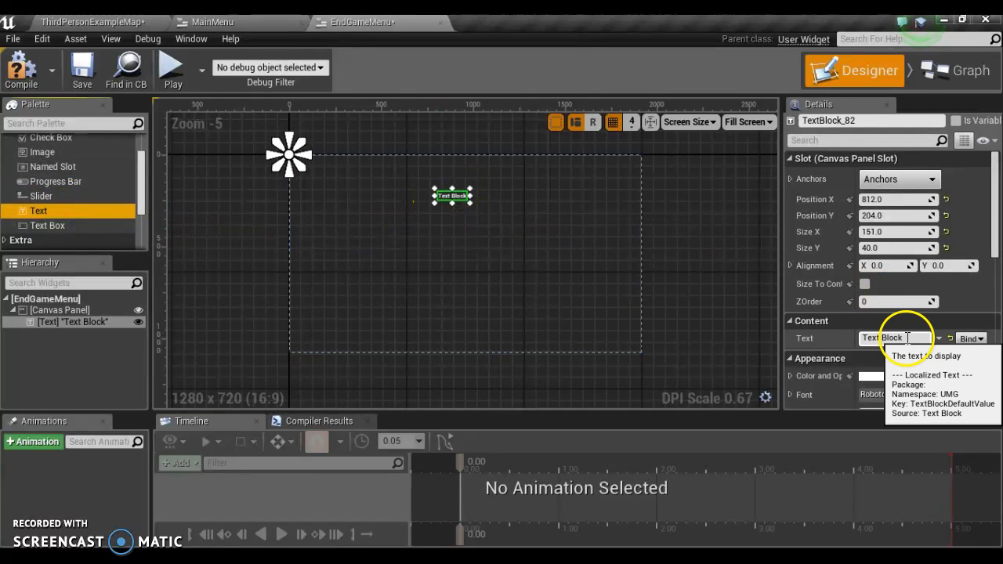
pyautogui.click(908, 338)
pyautogui.write('Game Over')
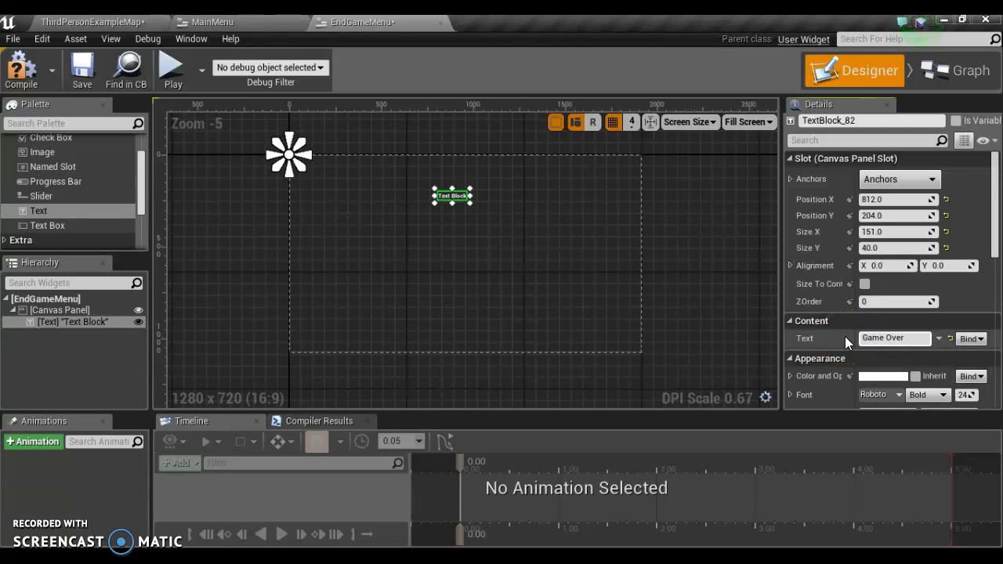
pyautogui.press('Return')
# - Set the Game Over text's font size to 72, enable Size To Content, and center it horizontally on the canvas
pyautogui.click(965, 394)
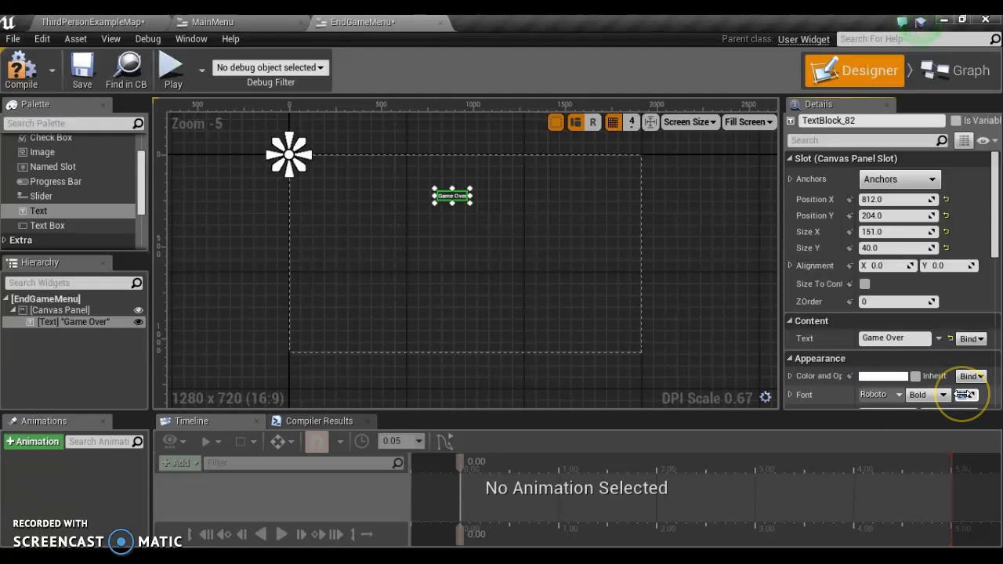
pyautogui.write('72')
pyautogui.click(865, 284)
pyautogui.moveTo(488, 205); pyautogui.dragTo(465, 202)
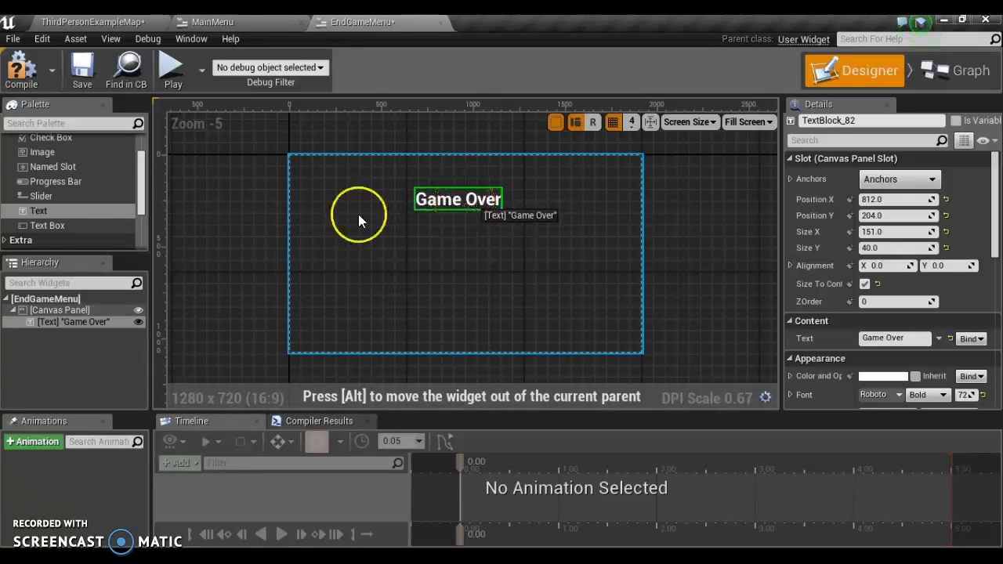
# - Place a Button below the Game Over text at about X 852, Y 516, and nest a Text widget inside it
pyautogui.scroll(3, 74, 188)
pyautogui.click(116, 174)
pyautogui.moveTo(116, 177); pyautogui.dragTo(446, 249)
pyautogui.scroll(-2, 53, 201)
pyautogui.moveTo(44, 212); pyautogui.dragTo(59, 335)
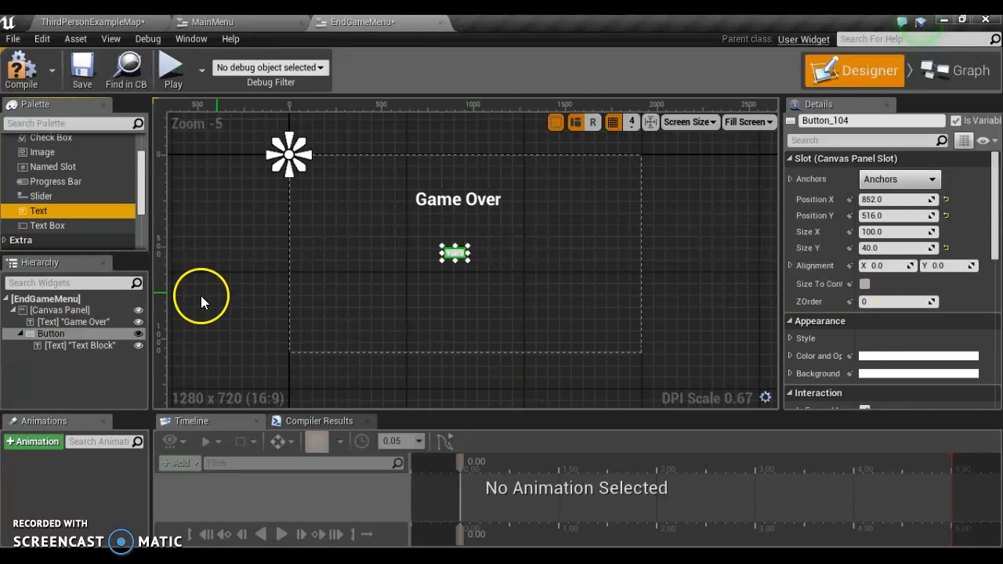
# - Set the button's text to "Return To Main Menu", and compile and save the EndGameMenu widget
pyautogui.click(94, 347)
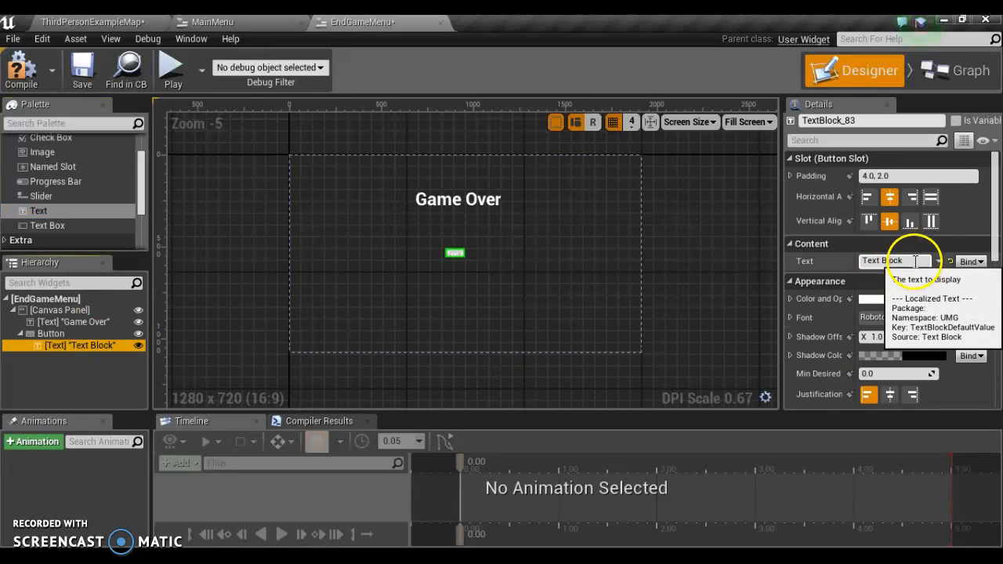
pyautogui.click(889, 261)
pyautogui.write('Re')
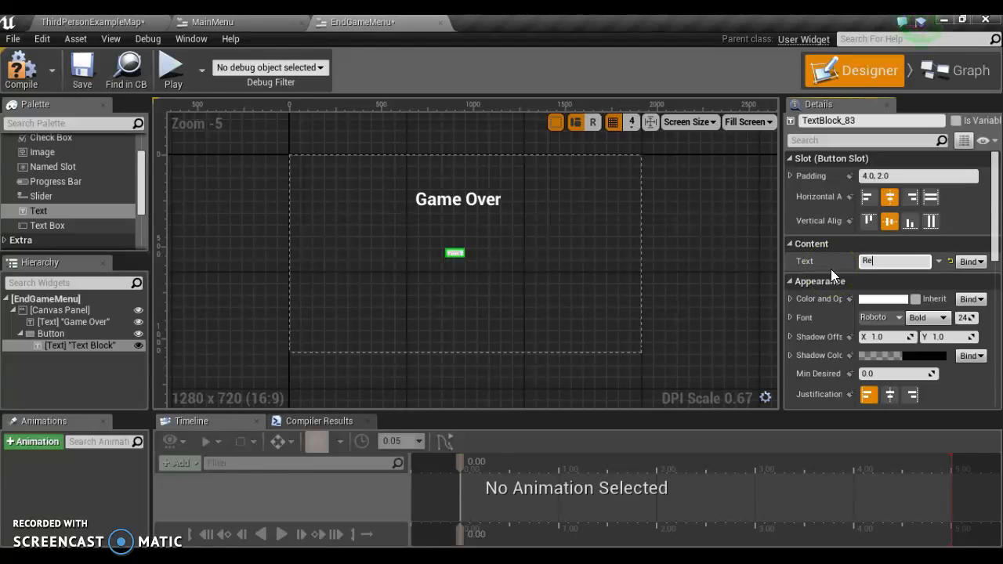
pyautogui.write('turn To Main Menu')
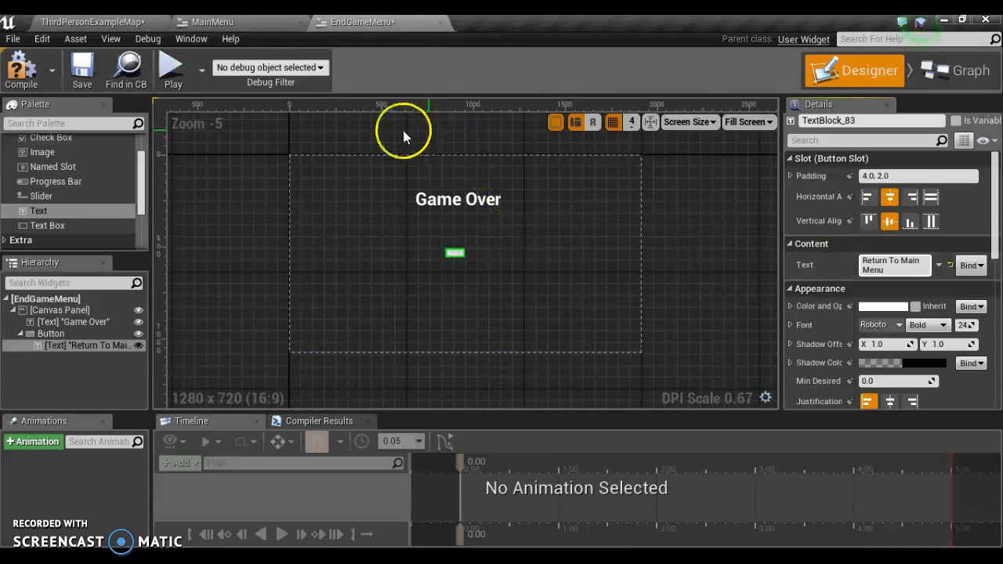
pyautogui.click(26, 69)
pyautogui.click(81, 67)
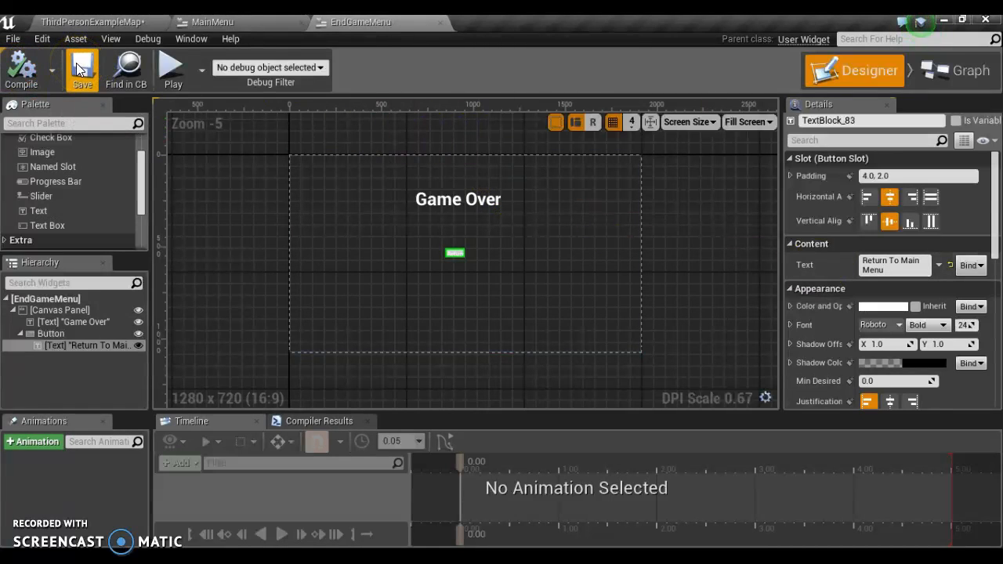
# - Return to the level editor and create a new Empty Level, saving the changes to ThirdPersonExampleMap
pyautogui.click(102, 28)
pyautogui.click(13, 38)
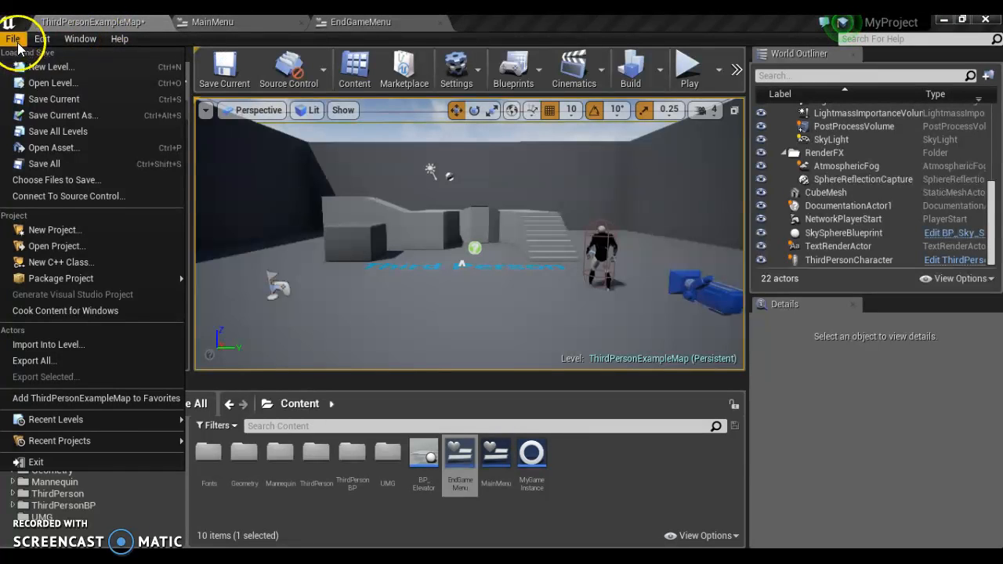
pyautogui.click(37, 68)
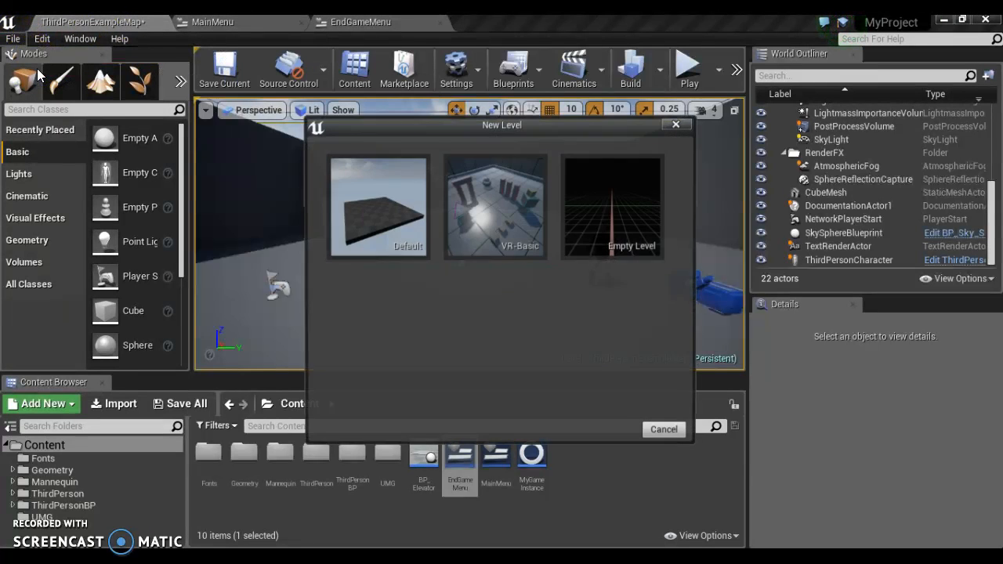
pyautogui.click(615, 207)
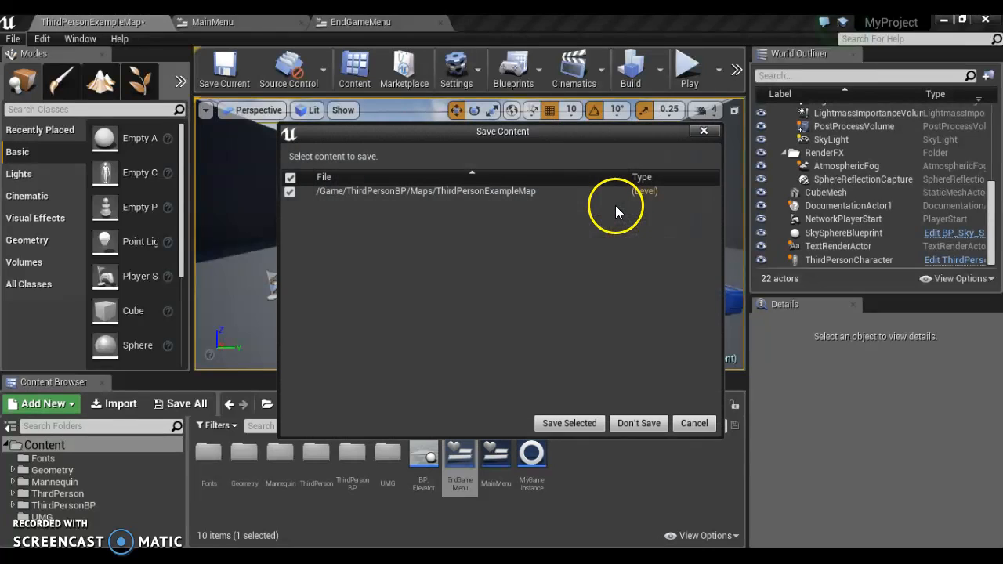
pyautogui.click(575, 424)
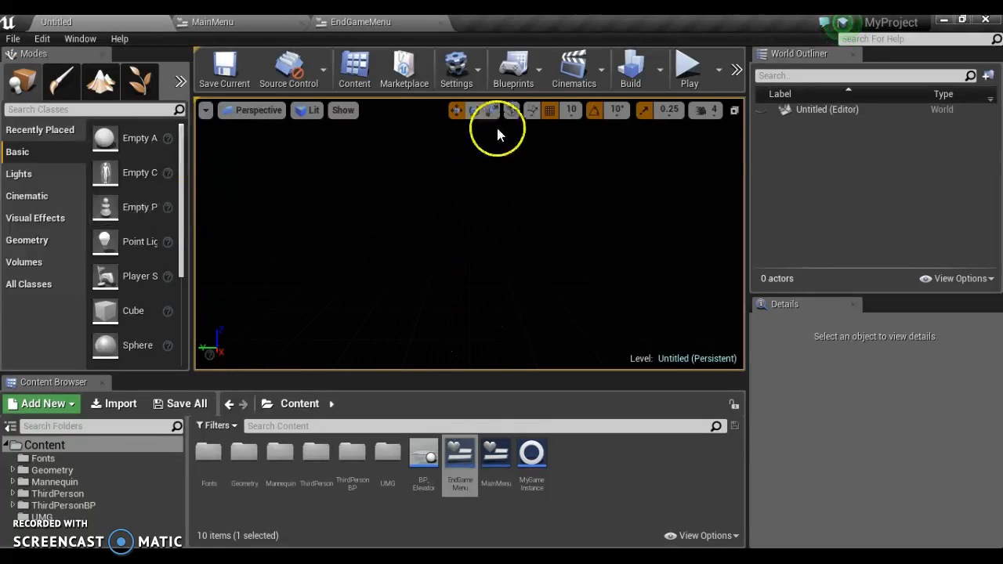
# - Open the MyGameInstance blueprint and add a custom event named ShowMainMenu to its Event Graph
pyautogui.doubleClick(532, 456)
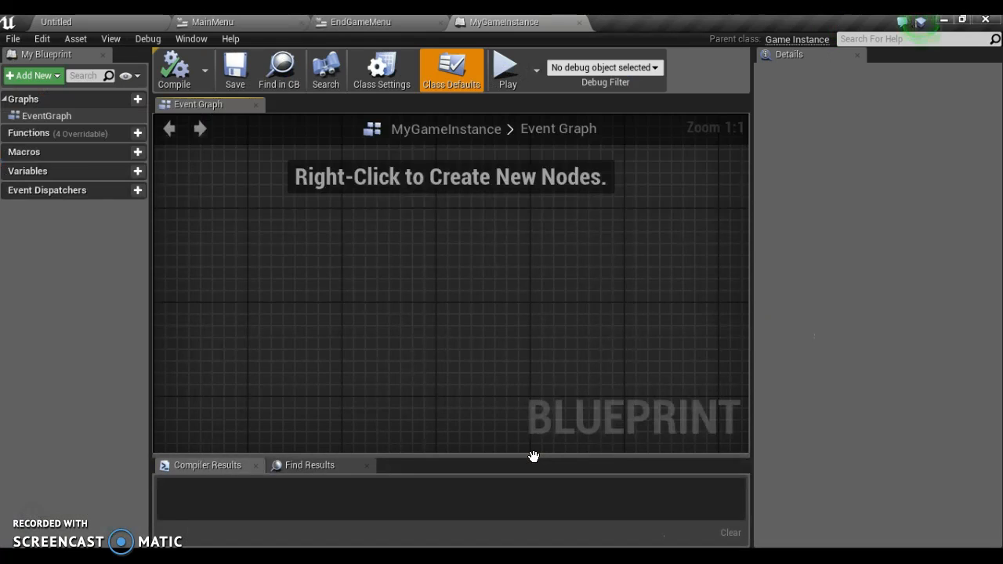
pyautogui.click(507, 441)
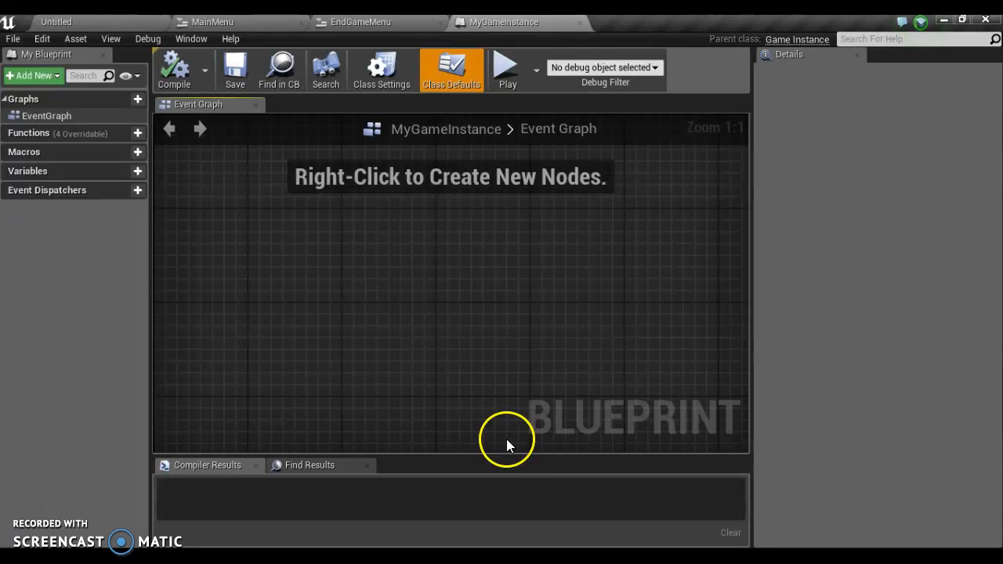
pyautogui.rightClick(296, 206)
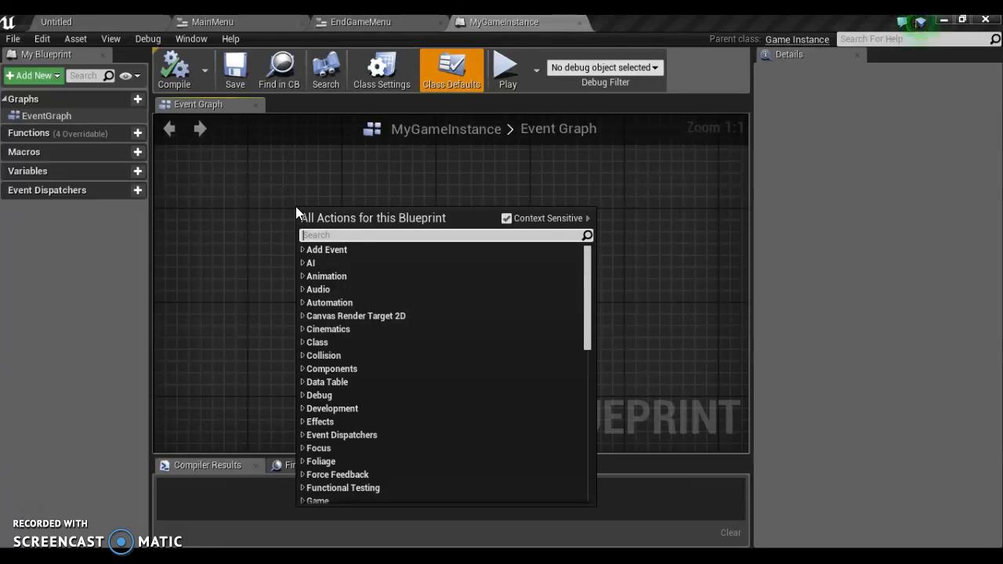
pyautogui.write('customev')
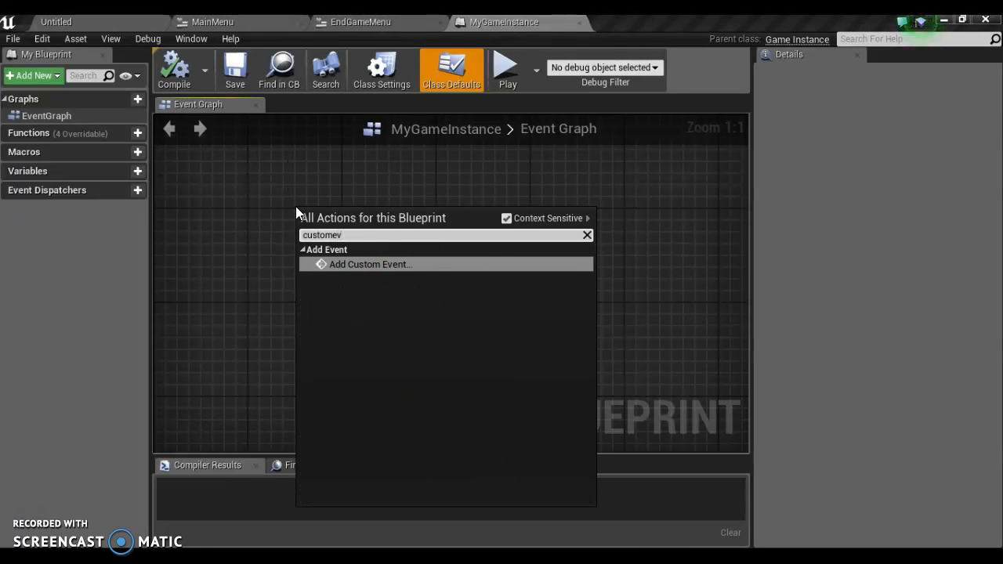
pyautogui.click(341, 265)
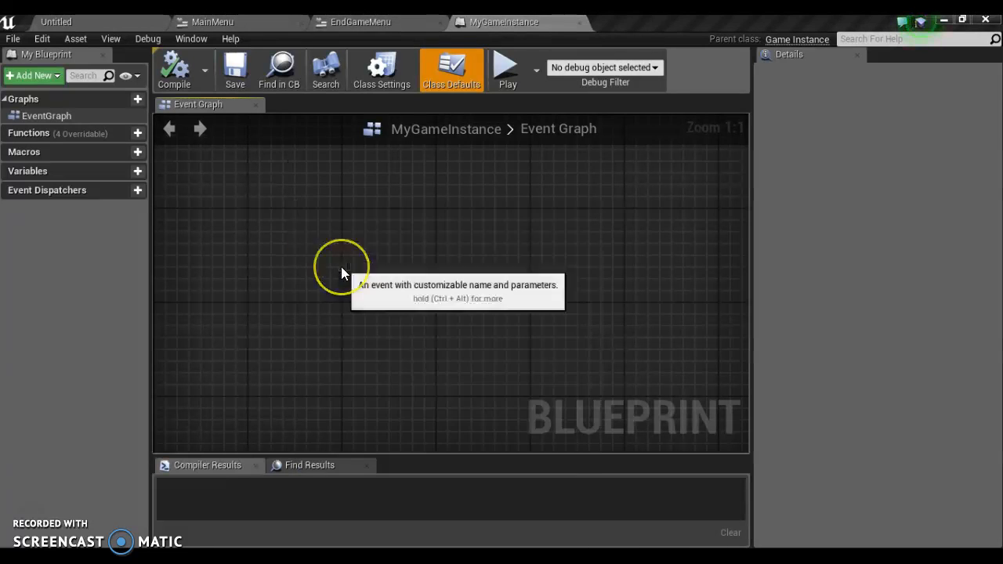
pyautogui.write('Show')
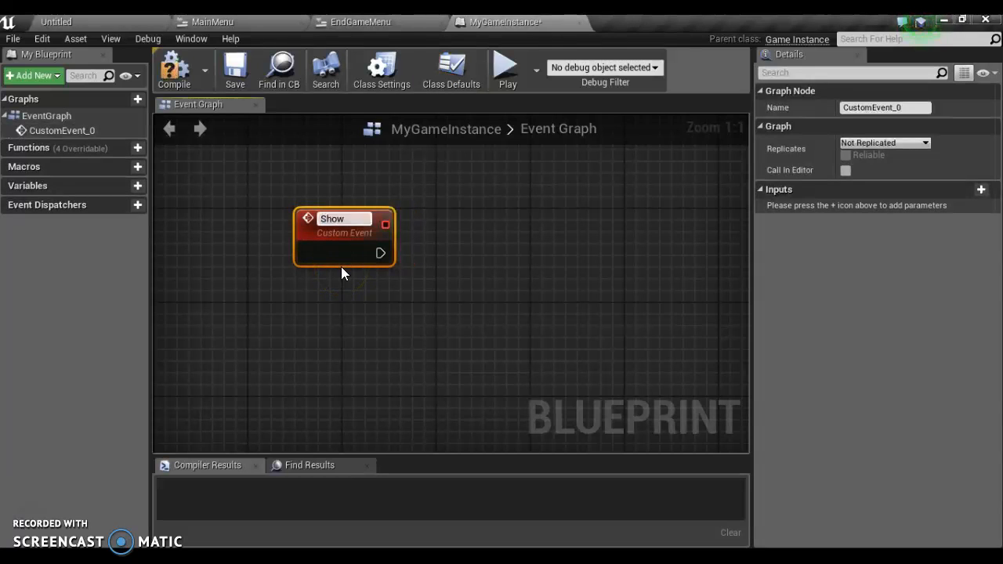
pyautogui.write('MainMenu')
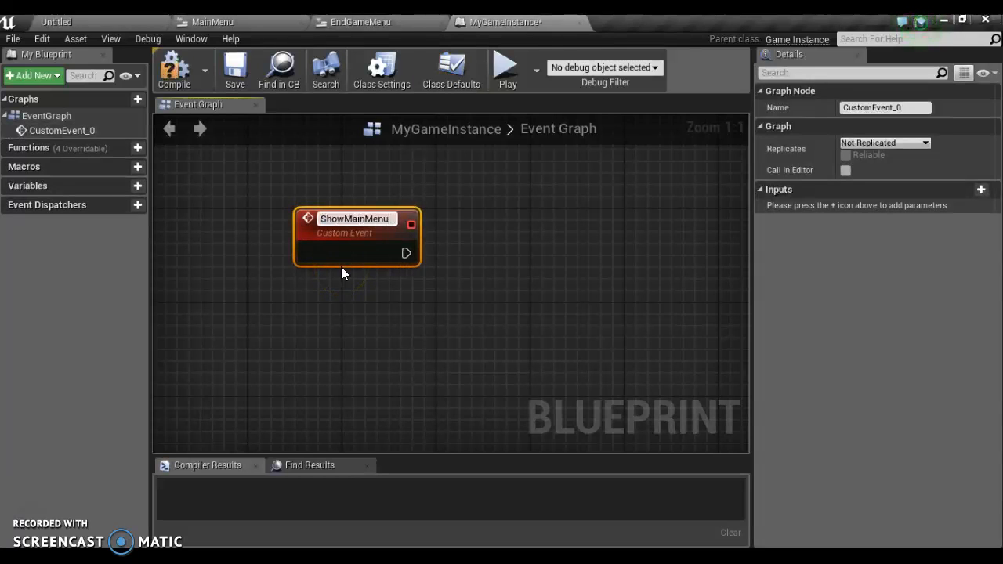
pyautogui.press('Return')
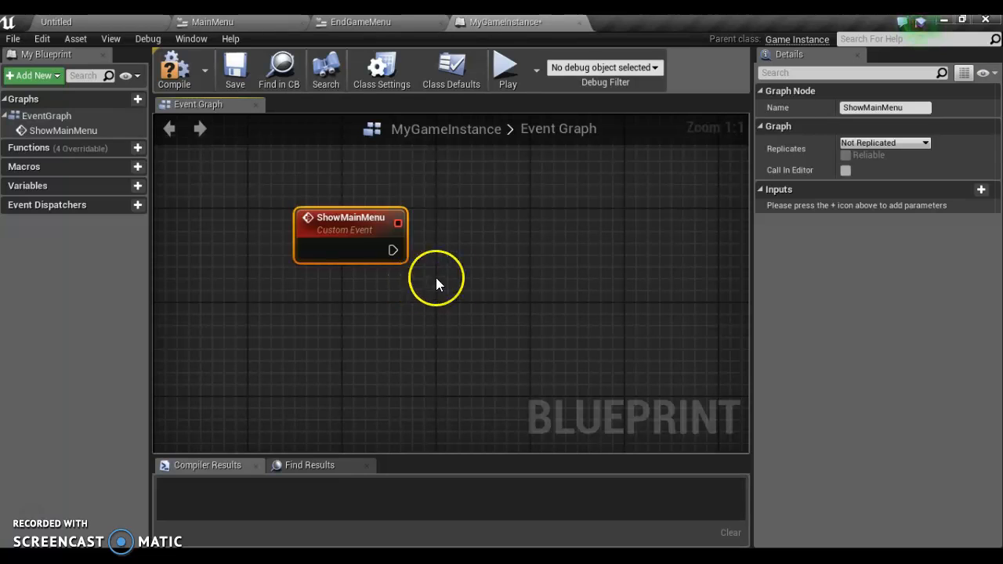
# - Connect an IsValid utility node to the ShowMainMenu event's execution output and align it beside the event
pyautogui.moveTo(394, 249); pyautogui.dragTo(454, 251)
pyautogui.write('isvali')
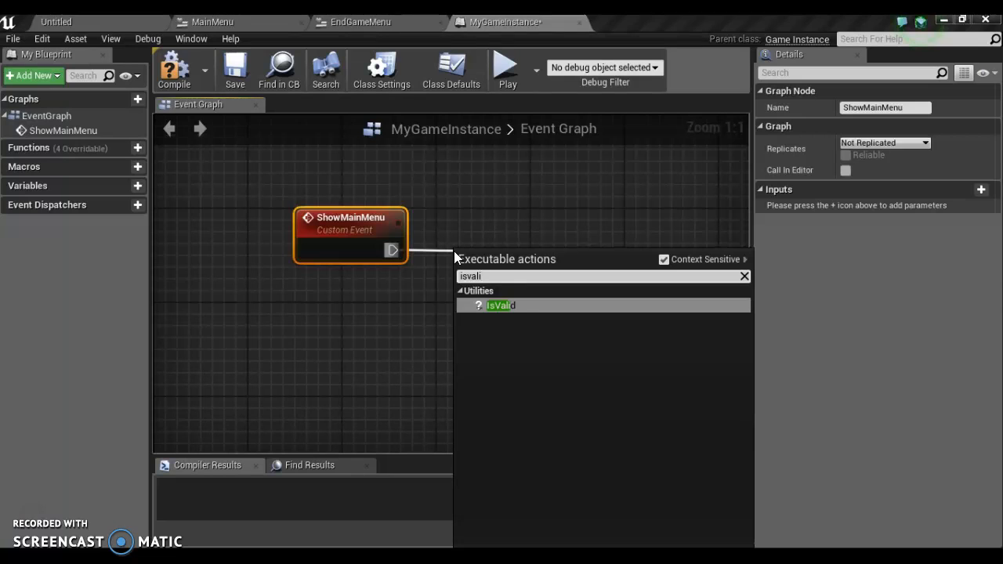
pyautogui.click(491, 303)
pyautogui.click(489, 251)
pyautogui.moveTo(489, 265); pyautogui.dragTo(468, 231)
# - Add a Create Widget node from the Is Not Valid output and set its class to Main Menu
pyautogui.moveTo(505, 352); pyautogui.dragTo(367, 303, button='right')
pyautogui.moveTo(342, 259); pyautogui.dragTo(402, 298)
pyautogui.write('cre')
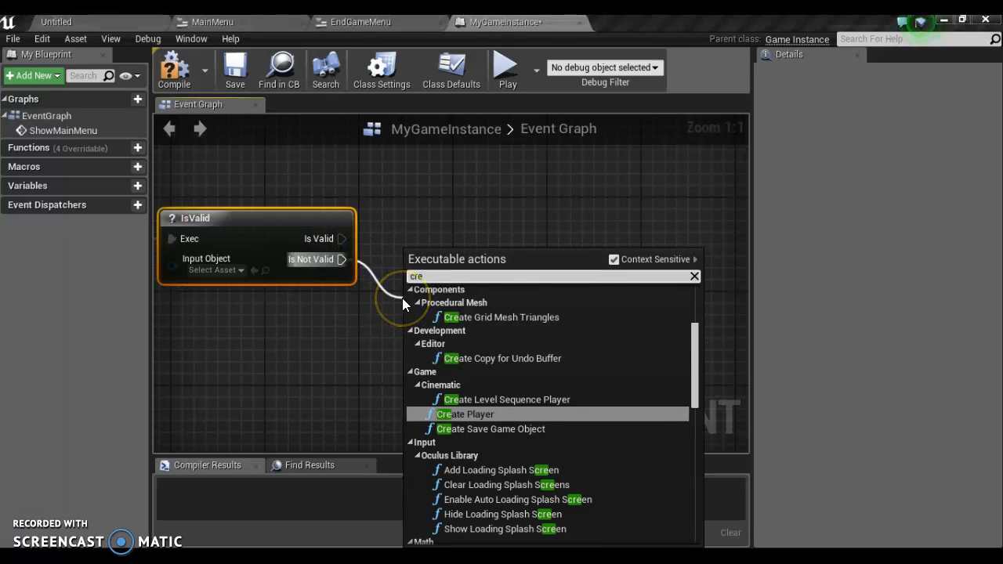
pyautogui.write('atewid')
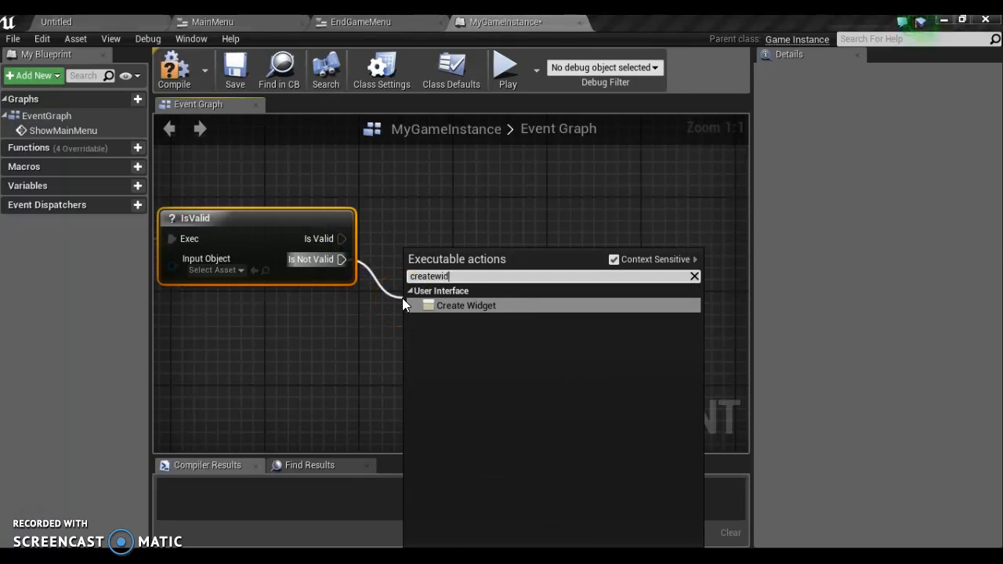
pyautogui.click(484, 306)
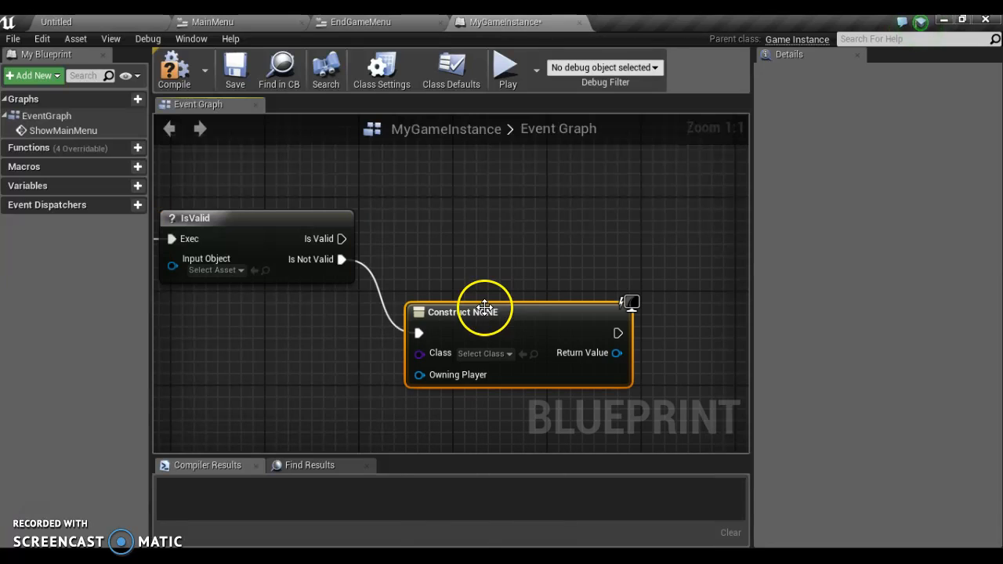
pyautogui.click(503, 354)
pyautogui.click(494, 413)
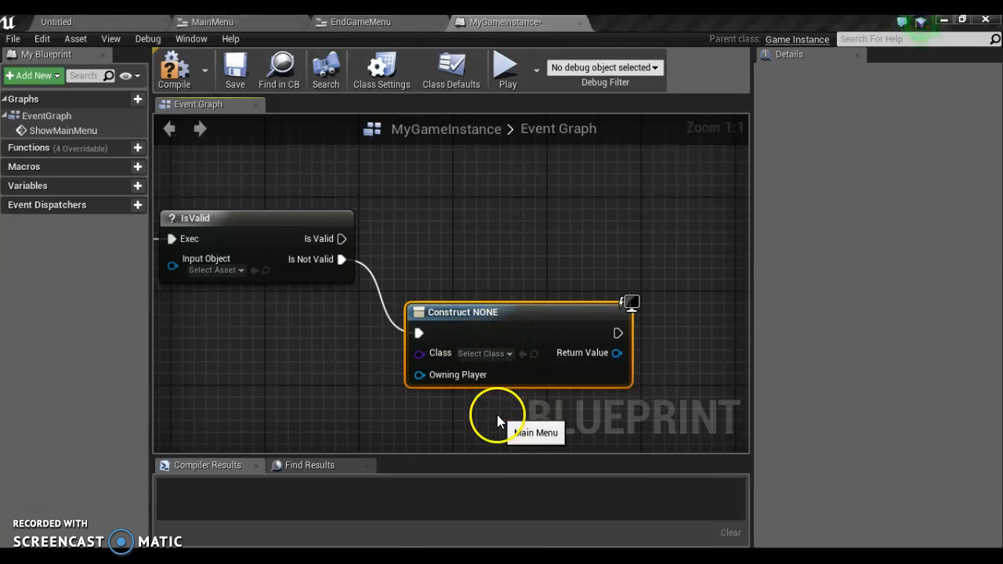
# - Promote the Create Main Menu Widget node's Return Value to a variable named MainMenuRef and align its SET node
pyautogui.moveTo(508, 278); pyautogui.dragTo(428, 256, button='right')
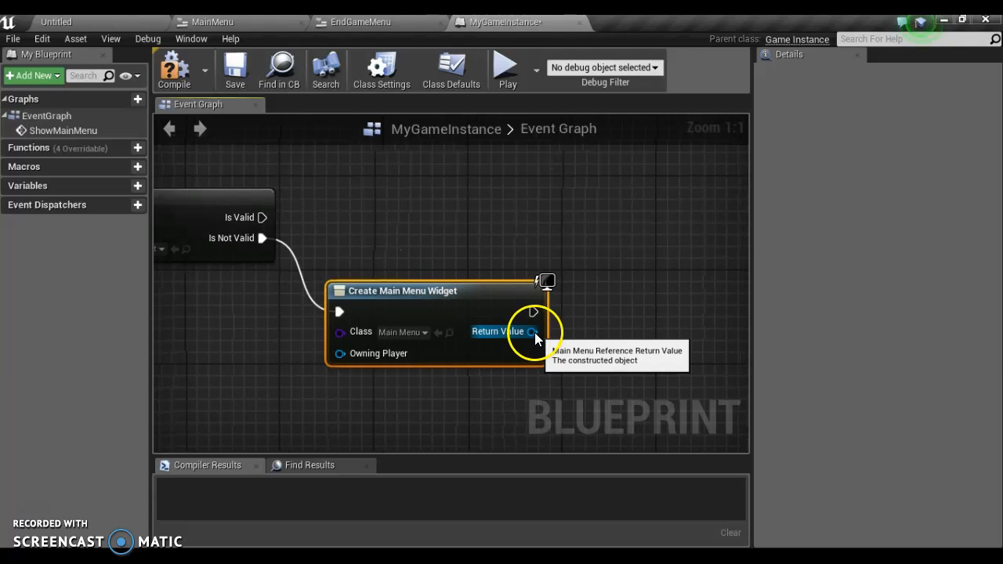
pyautogui.rightClick(533, 331)
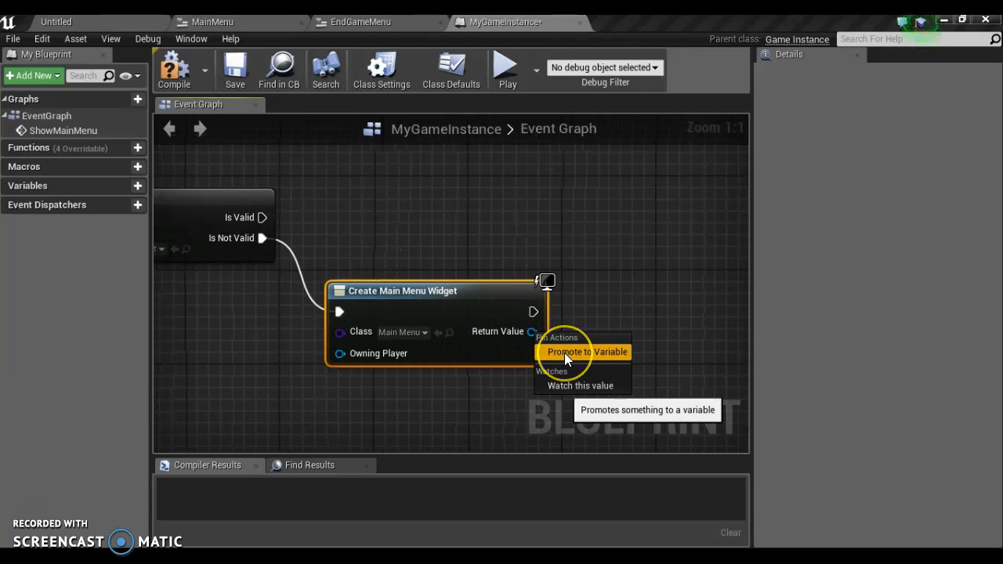
pyautogui.click(566, 354)
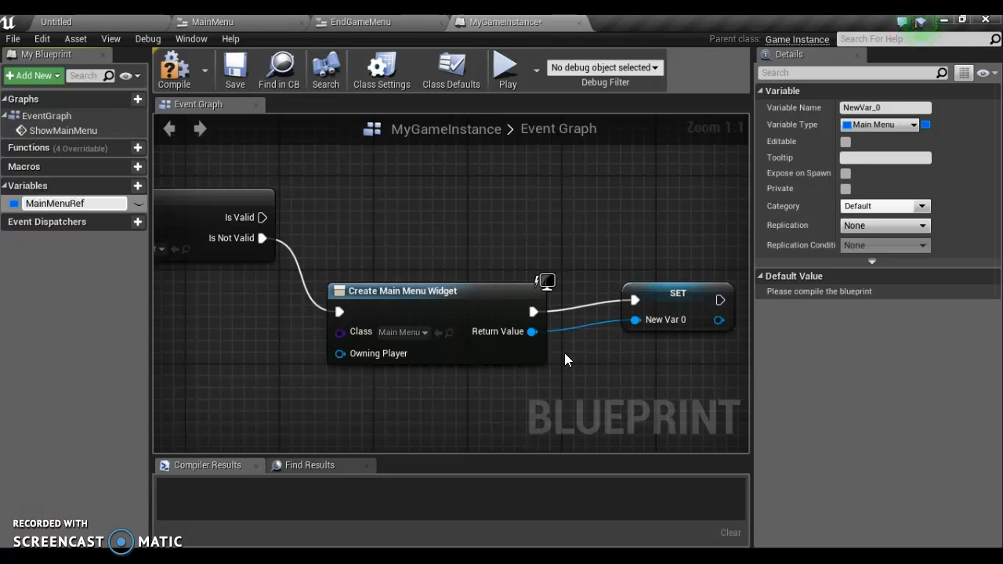
pyautogui.press('Return')
pyautogui.moveTo(672, 298); pyautogui.dragTo(644, 309)
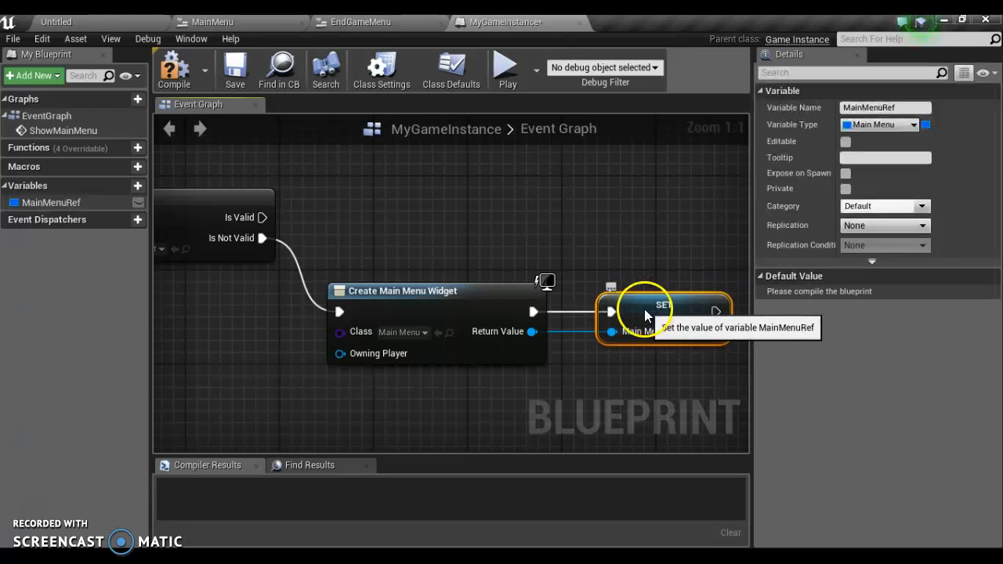
# - Connect an Add to Viewport node after the SET node and wire a MainMenuRef getter into its Target
pyautogui.moveTo(623, 266); pyautogui.dragTo(437, 263, button='right')
pyautogui.moveTo(549, 329); pyautogui.dragTo(643, 247)
pyautogui.write('add')
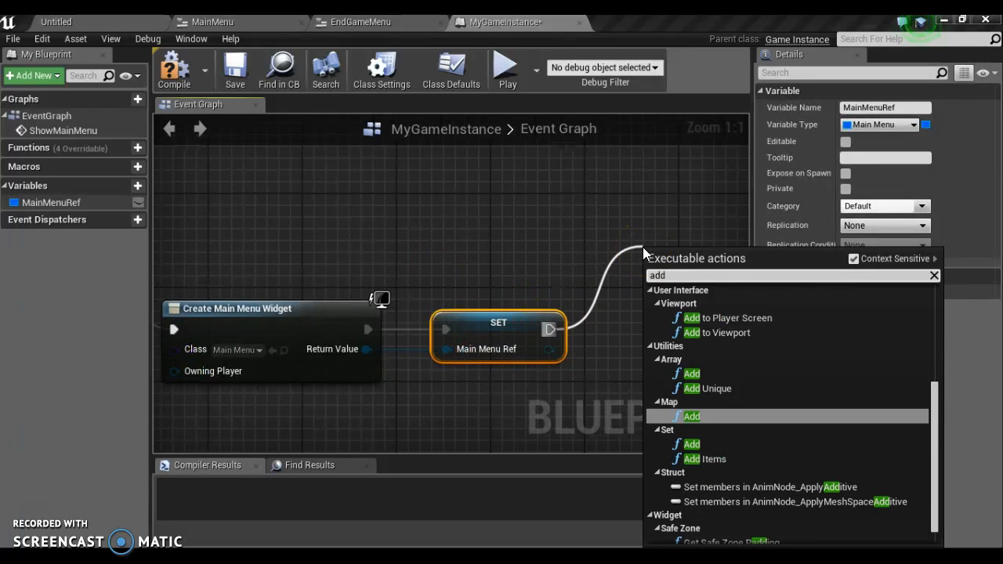
pyautogui.write('tovie')
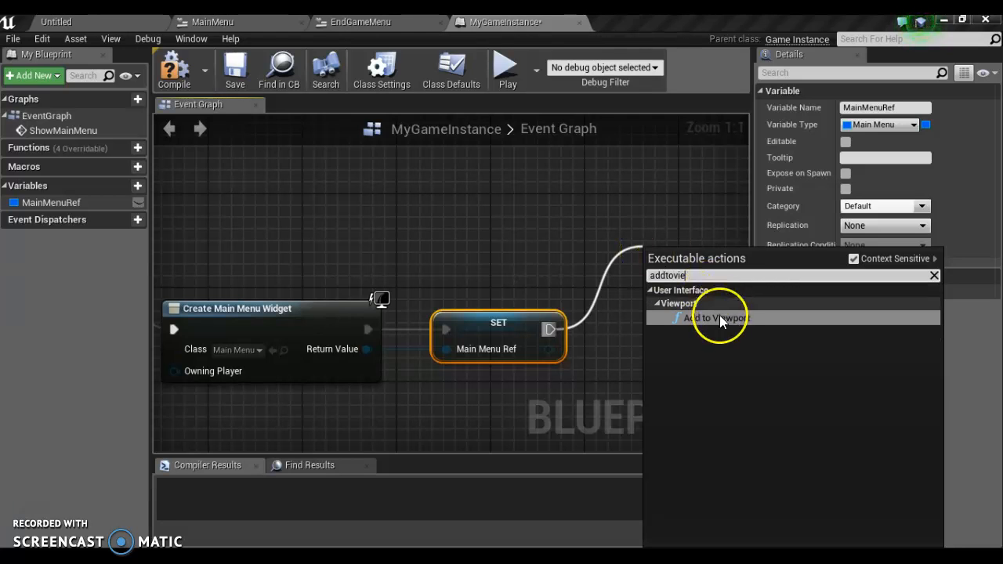
pyautogui.click(720, 319)
pyautogui.moveTo(683, 262); pyautogui.dragTo(681, 247)
pyautogui.moveTo(36, 202); pyautogui.dragTo(656, 293)
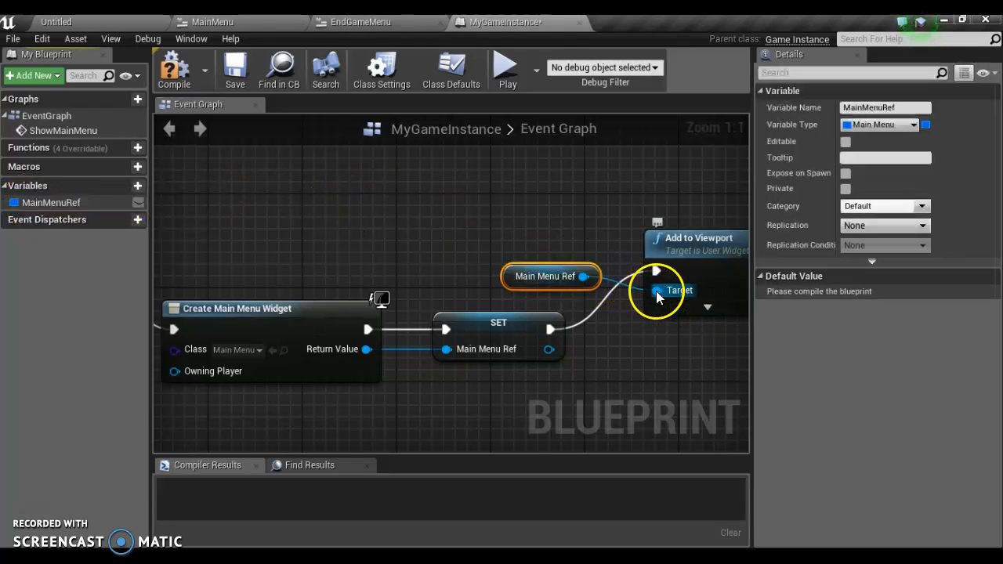
# - Move the MainMenuRef getter above the wires and connect IsValid's Is Valid output to the Add to Viewport node
pyautogui.moveTo(544, 274); pyautogui.dragTo(544, 202)
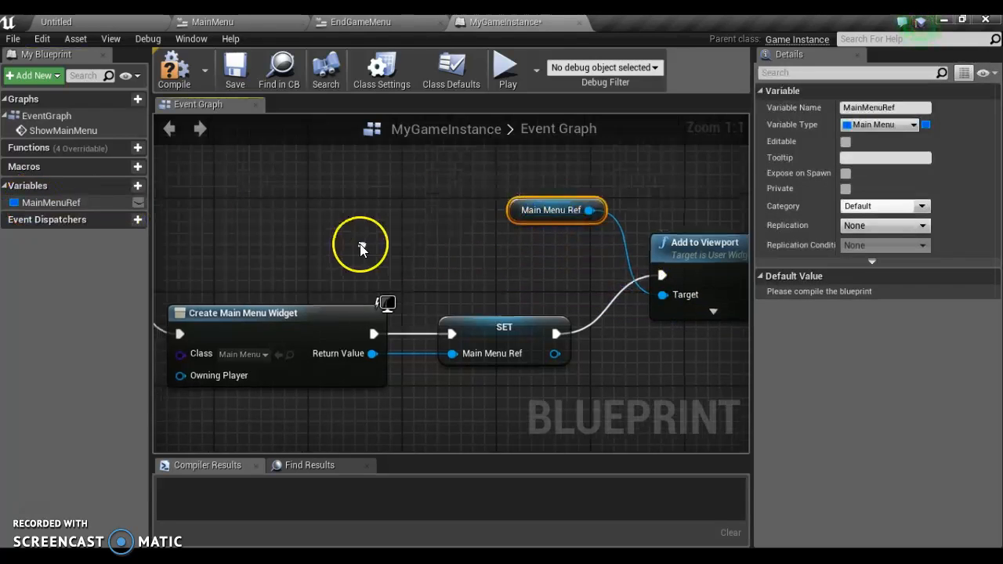
pyautogui.moveTo(362, 248); pyautogui.dragTo(329, 240, button='right')
pyautogui.moveTo(261, 229); pyautogui.dragTo(700, 269)
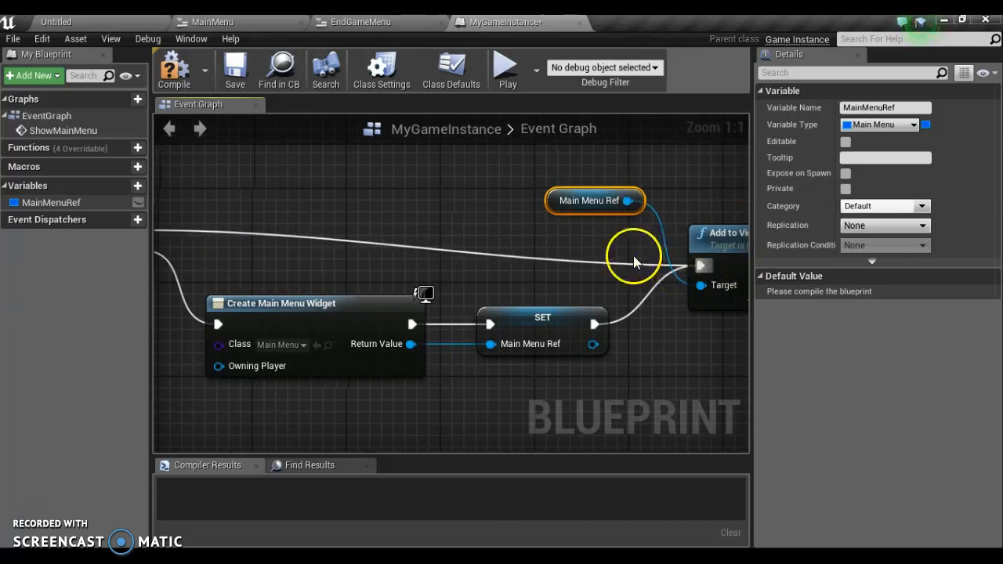
# - Wire a MainMenuRef getter into the Input Object of the ShowMainMenu event's IsValid node
pyautogui.scroll(-5, 386, 236)
pyautogui.moveTo(300, 233); pyautogui.dragTo(302, 290, button='right')
pyautogui.moveTo(50, 203); pyautogui.dragTo(340, 273)
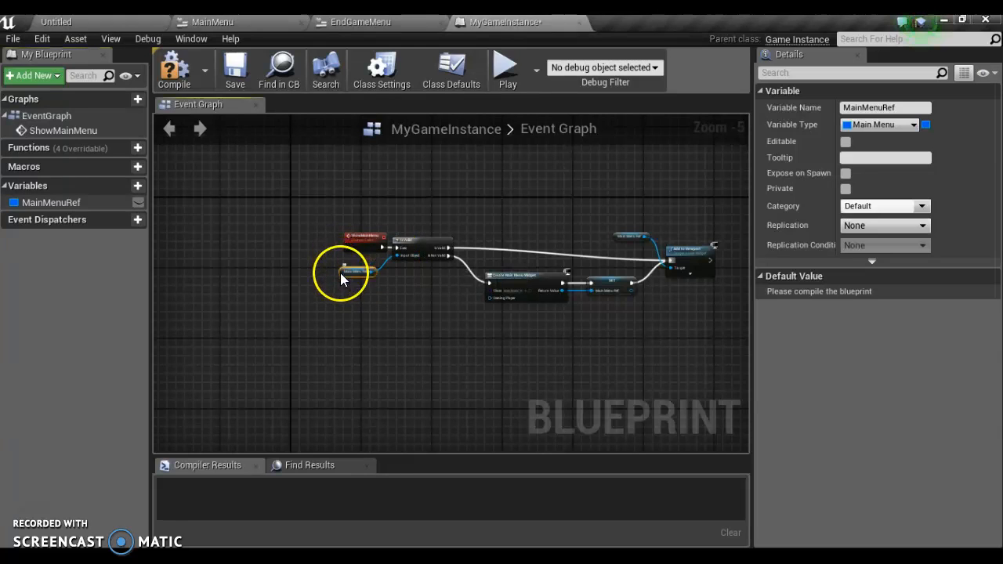
pyautogui.scroll(3, 392, 290)
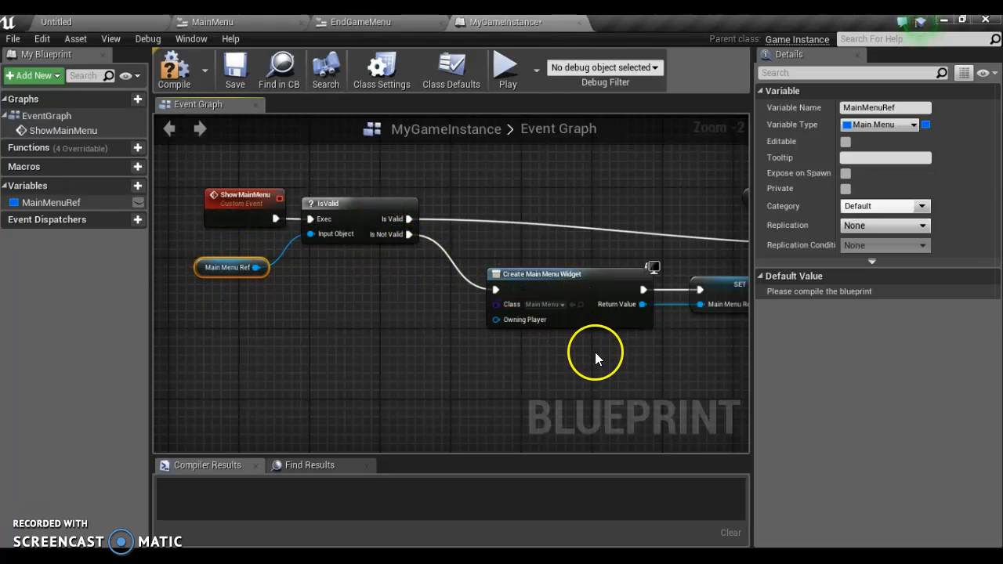
# - Review the finished ShowMainMenu node chain, and compile and save the MyGameInstance blueprint
pyautogui.moveTo(596, 354); pyautogui.dragTo(507, 363, button='right')
pyautogui.moveTo(632, 324); pyautogui.dragTo(544, 345, button='right')
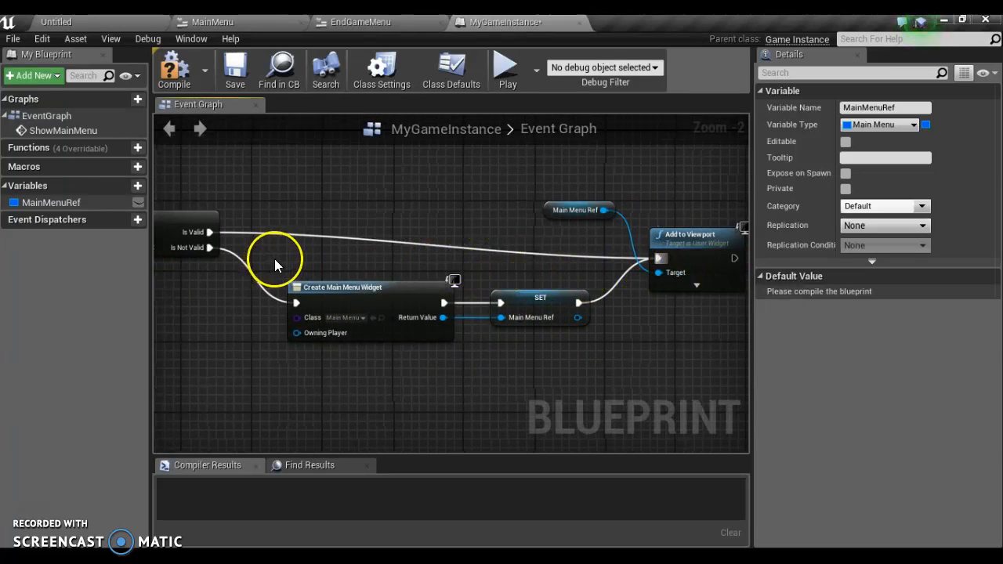
pyautogui.moveTo(274, 259); pyautogui.dragTo(423, 264, button='right')
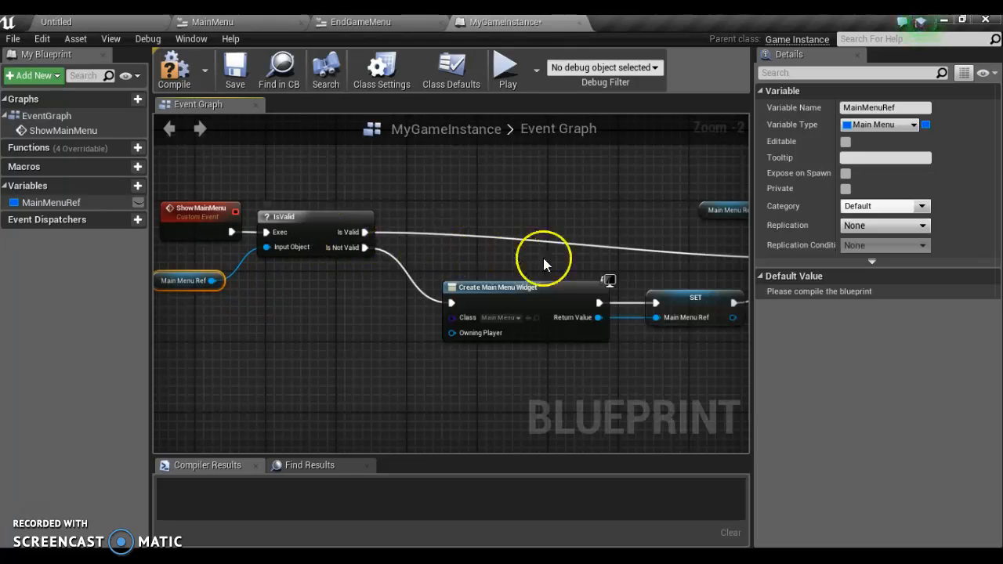
pyautogui.click(176, 68)
pyautogui.click(235, 70)
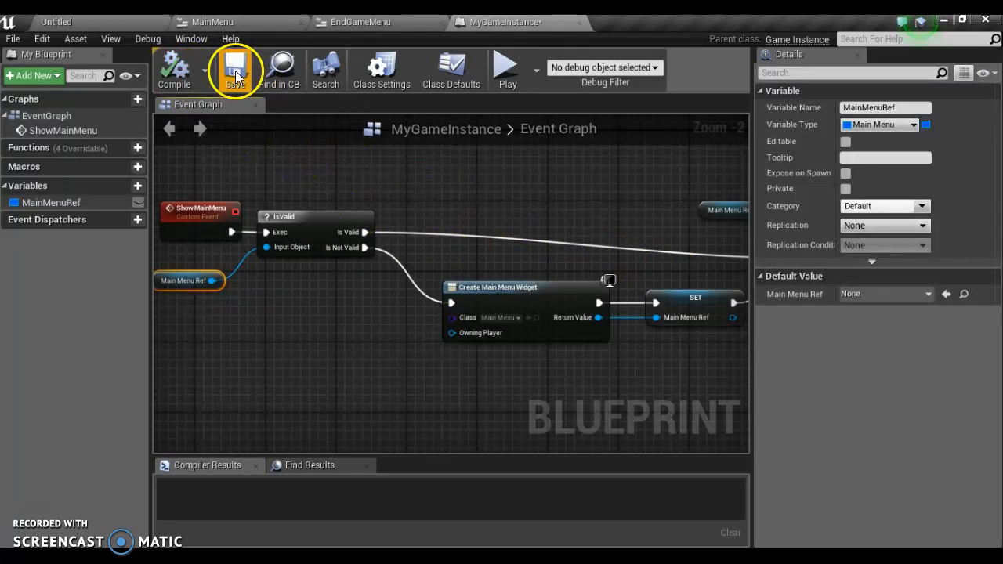
# - Add a custom event named ShowEndGameMenu in the empty graph area below the ShowMainMenu nodes
pyautogui.scroll(-1, 307, 309)
pyautogui.moveTo(316, 325); pyautogui.dragTo(403, 224, button='right')
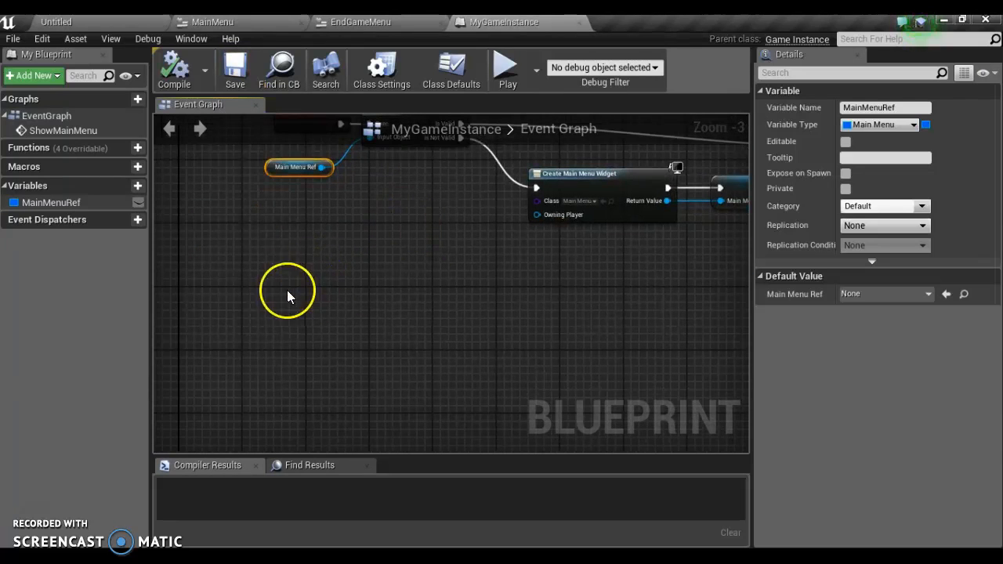
pyautogui.rightClick(279, 265)
pyautogui.write('custom')
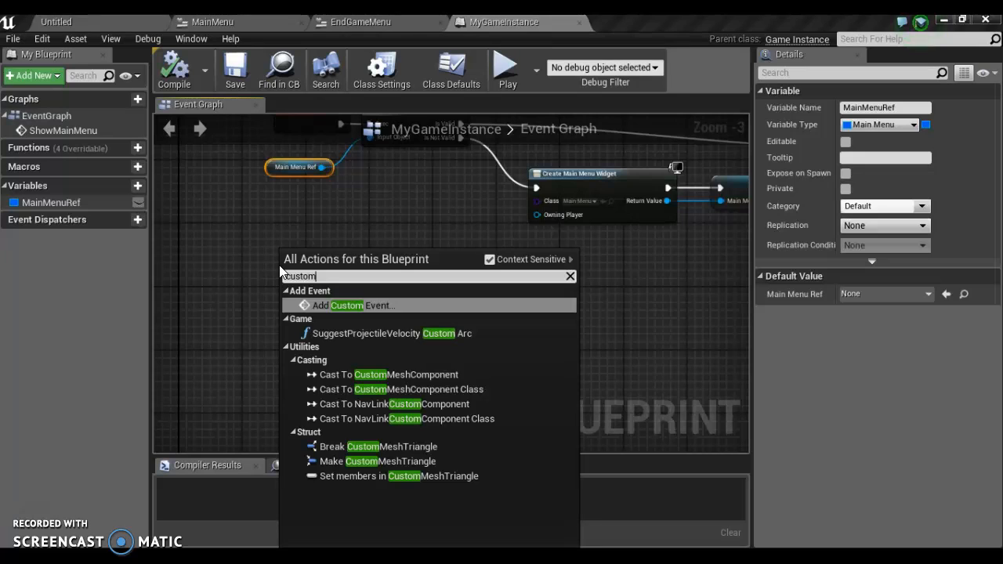
pyautogui.click(317, 305)
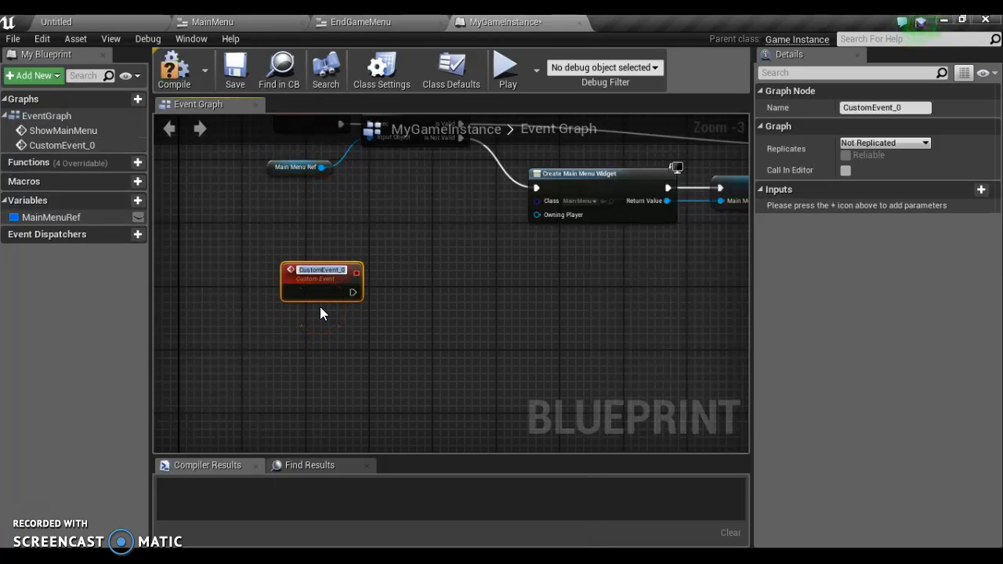
pyautogui.write('ShowE')
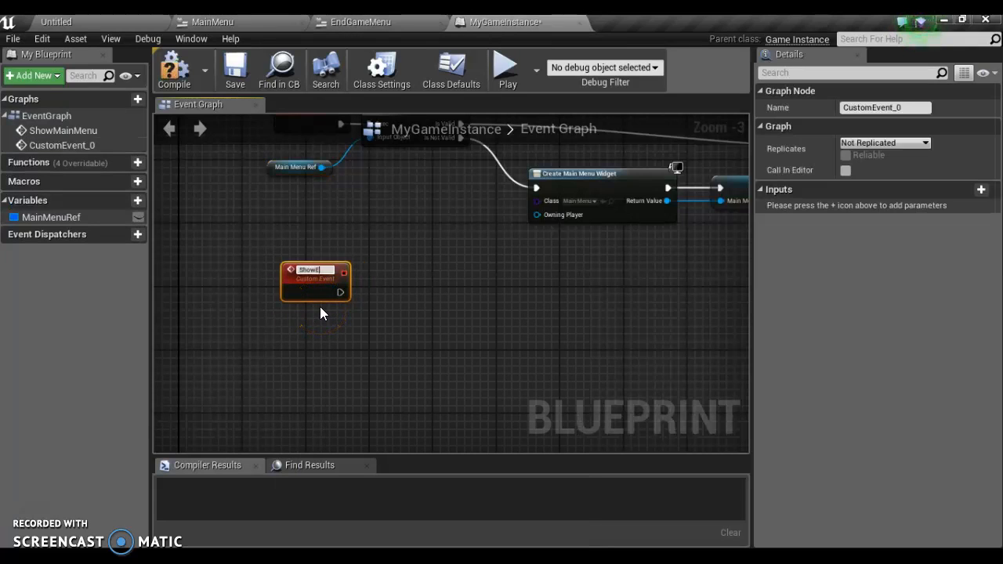
pyautogui.write('ndGa')
pyautogui.write('Menu')
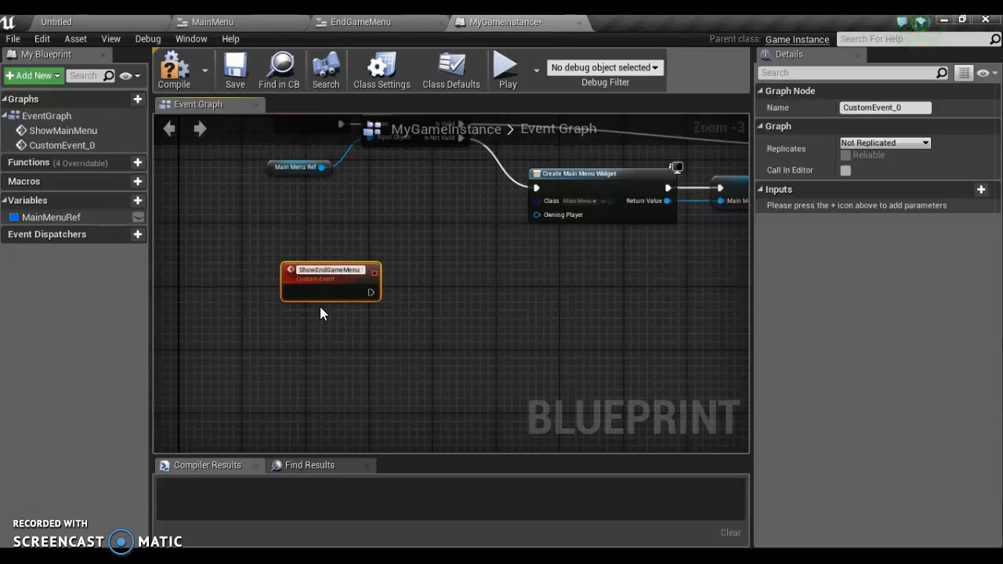
pyautogui.press('Return')
pyautogui.click(444, 295)
# - Move the ShowEndGameMenu event further down and connect an IsValid utility node to its execution output
pyautogui.moveTo(444, 295); pyautogui.dragTo(408, 321, button='right')
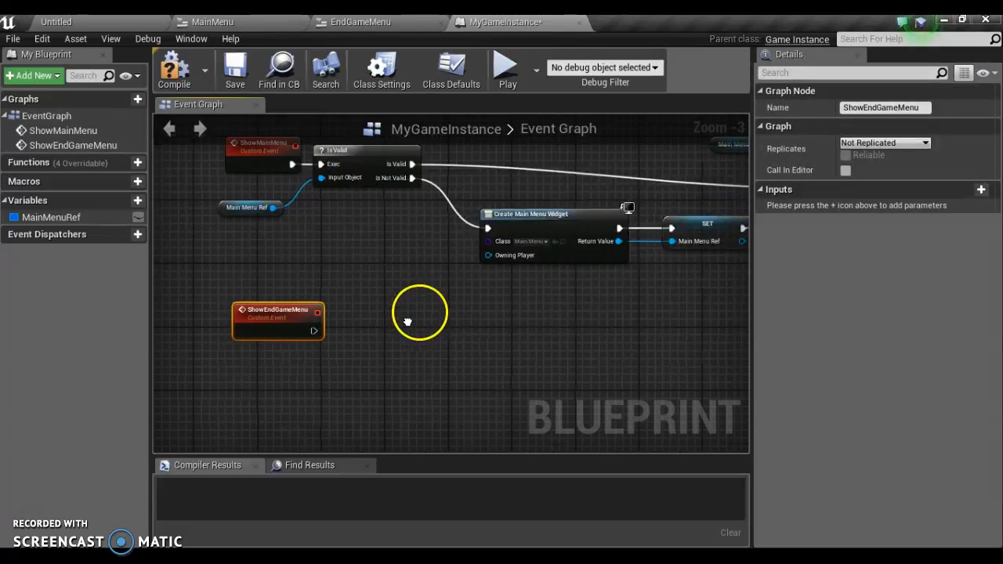
pyautogui.moveTo(266, 338); pyautogui.dragTo(317, 365)
pyautogui.write('isval')
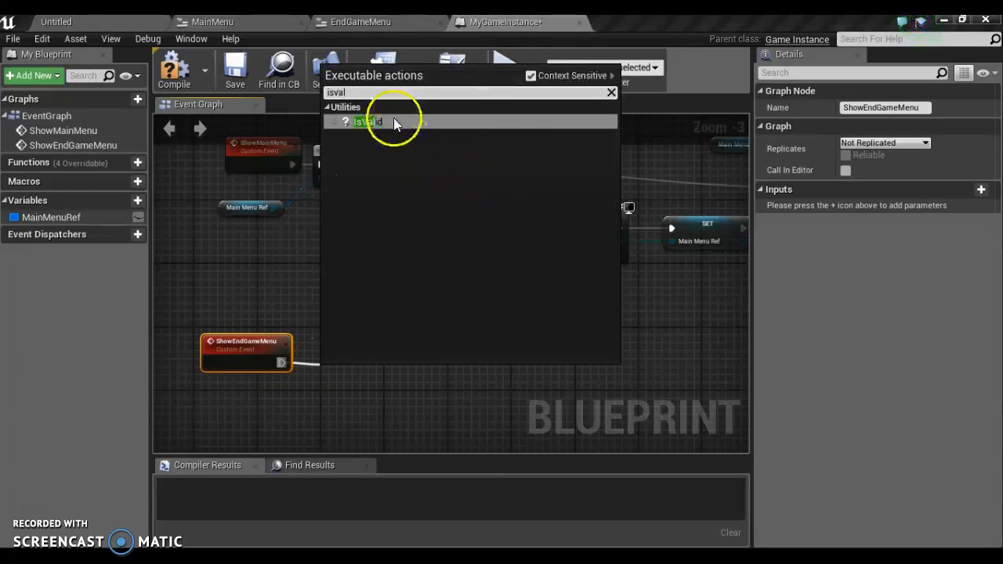
pyautogui.click(394, 122)
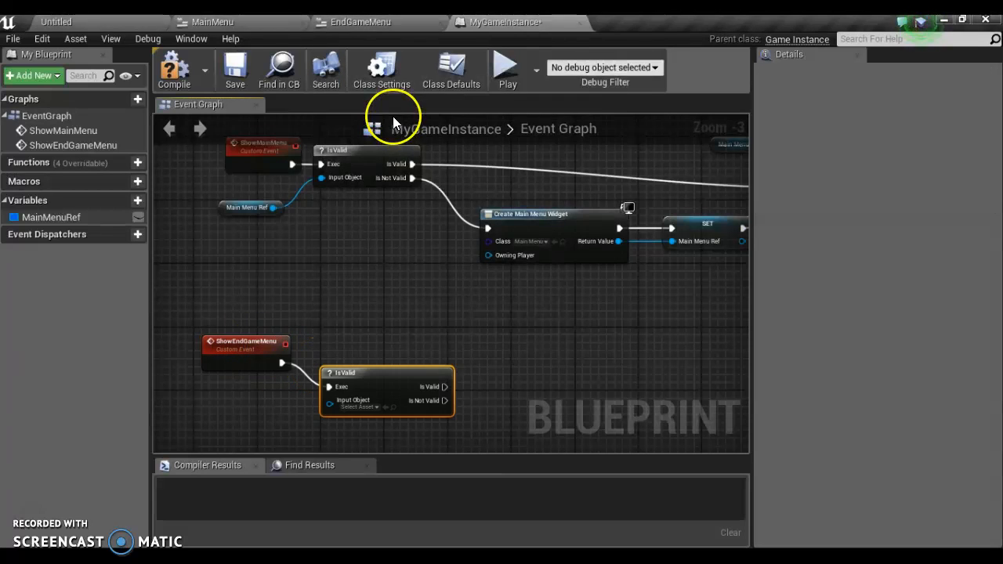
# - Add a Create Widget node from the new IsValid's Is Not Valid output and set its class to EndGameMenu
pyautogui.moveTo(446, 404); pyautogui.dragTo(499, 423)
pyautogui.write('createw')
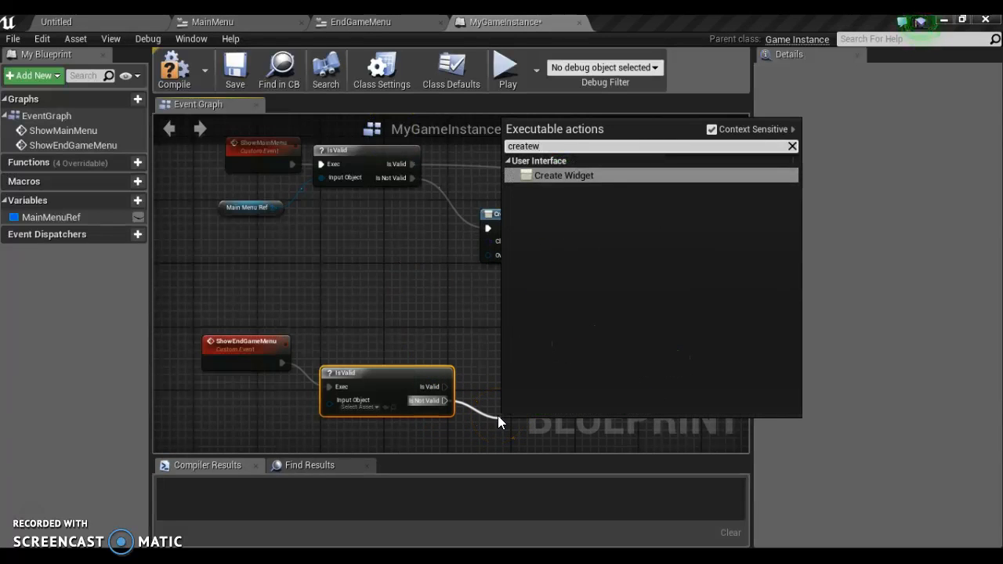
pyautogui.click(564, 176)
pyautogui.moveTo(544, 442); pyautogui.dragTo(504, 295, button='right')
pyautogui.click(486, 330)
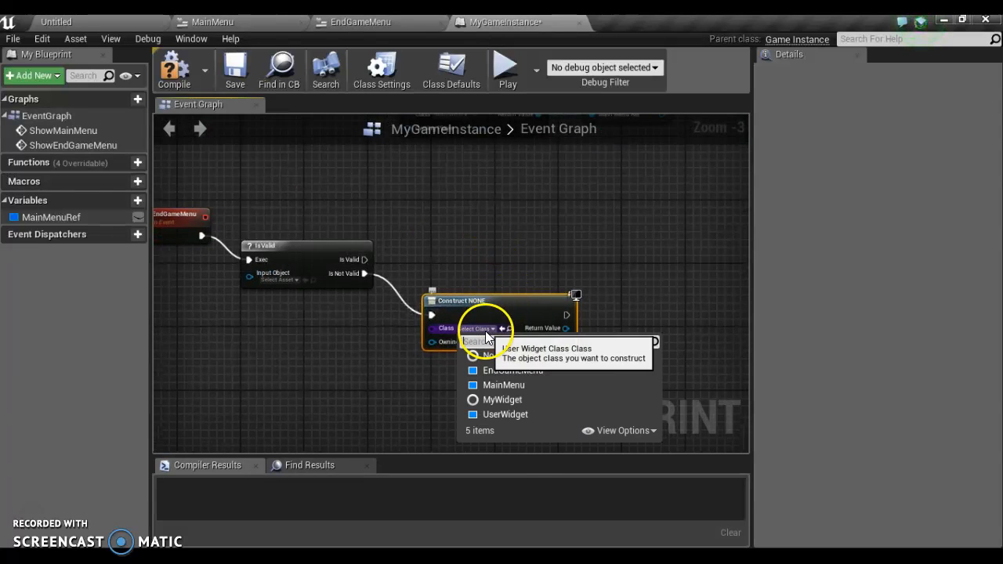
pyautogui.click(490, 373)
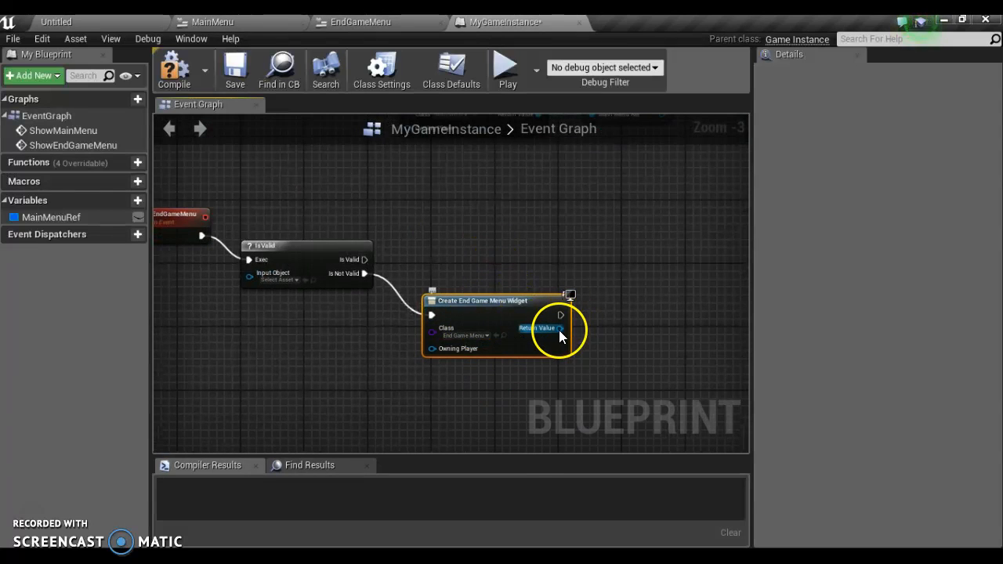
# - Promote the Create End Game Menu Widget node's Return Value to a variable named EndMenuRef
pyautogui.rightClick(560, 330)
pyautogui.click(583, 350)
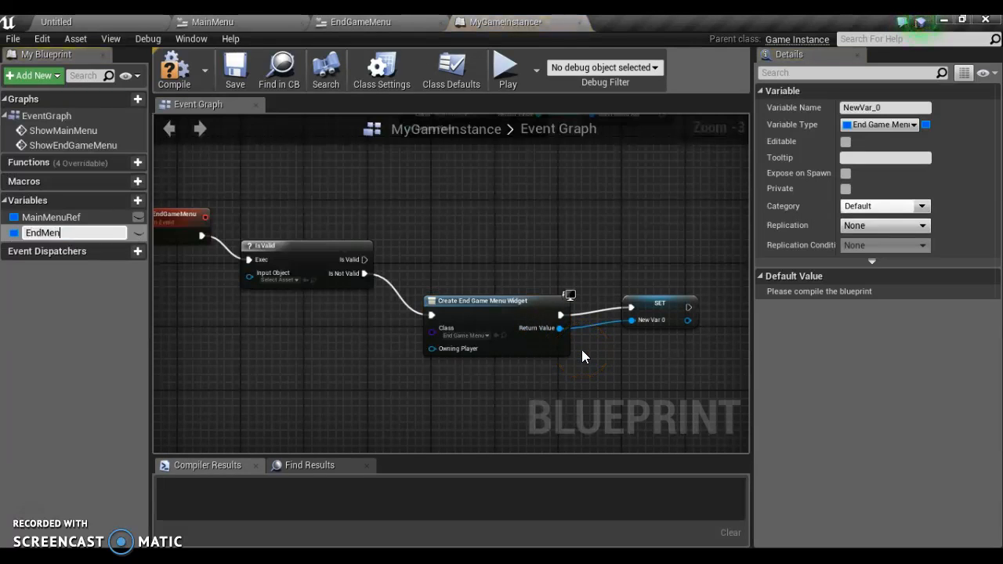
pyautogui.write('EndMenuRef')
pyautogui.press('Return')
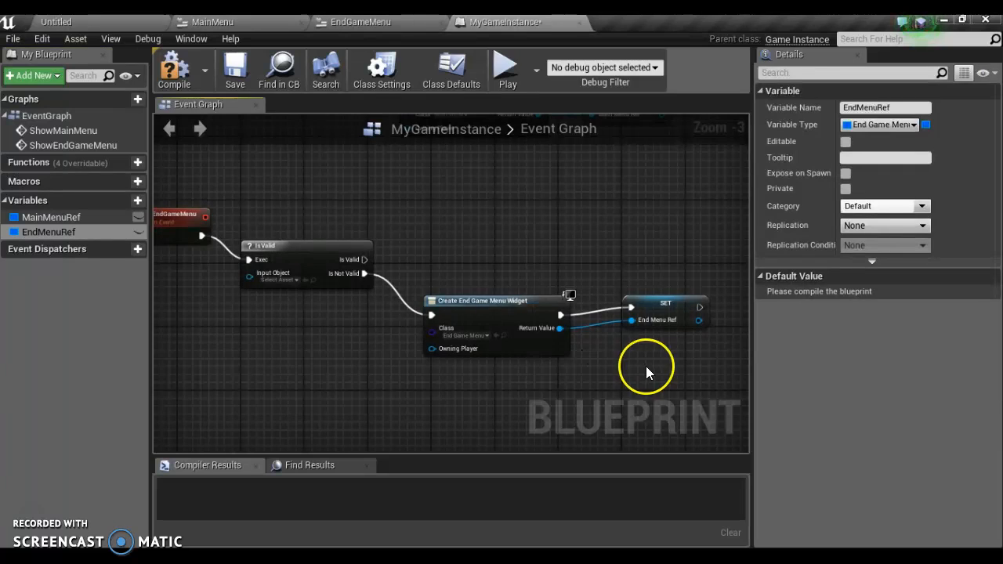
# - Add an Add to Viewport node after the EndMenuRef SET node and connect the Is Valid output to it as well
pyautogui.moveTo(650, 358); pyautogui.dragTo(546, 366, button='right')
pyautogui.moveTo(570, 323); pyautogui.dragTo(614, 269)
pyautogui.write('add')
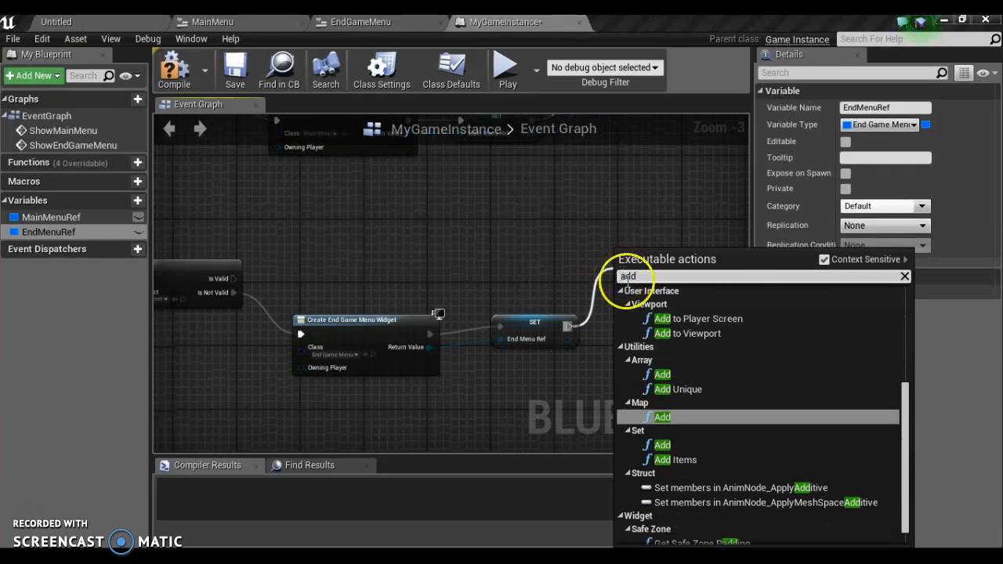
pyautogui.click(685, 333)
pyautogui.moveTo(232, 278); pyautogui.dragTo(618, 295)
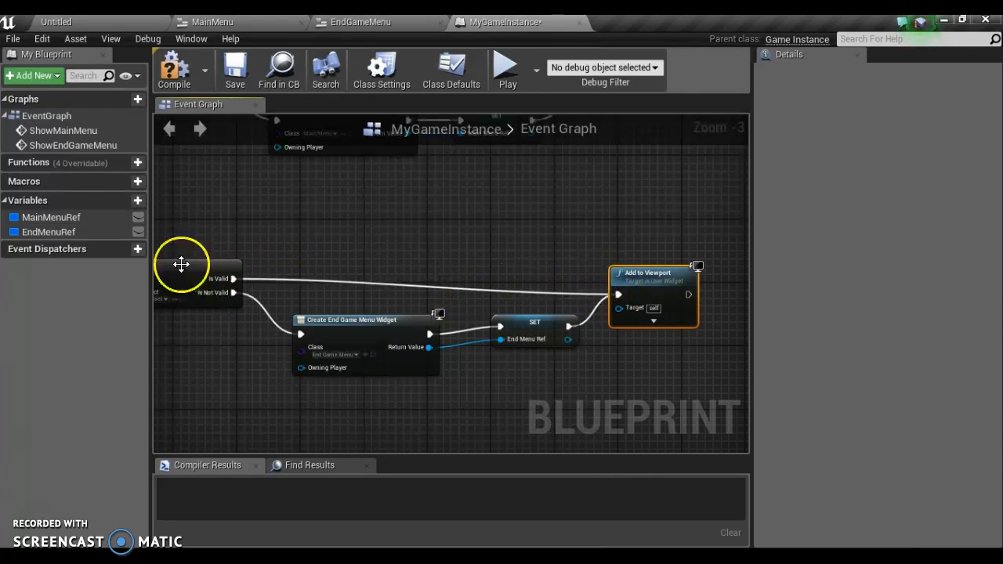
# - Wire an EndMenuRef getter into the Target of Add to Viewport and move the getter above the execution wires
pyautogui.moveTo(40, 232); pyautogui.dragTo(412, 259)
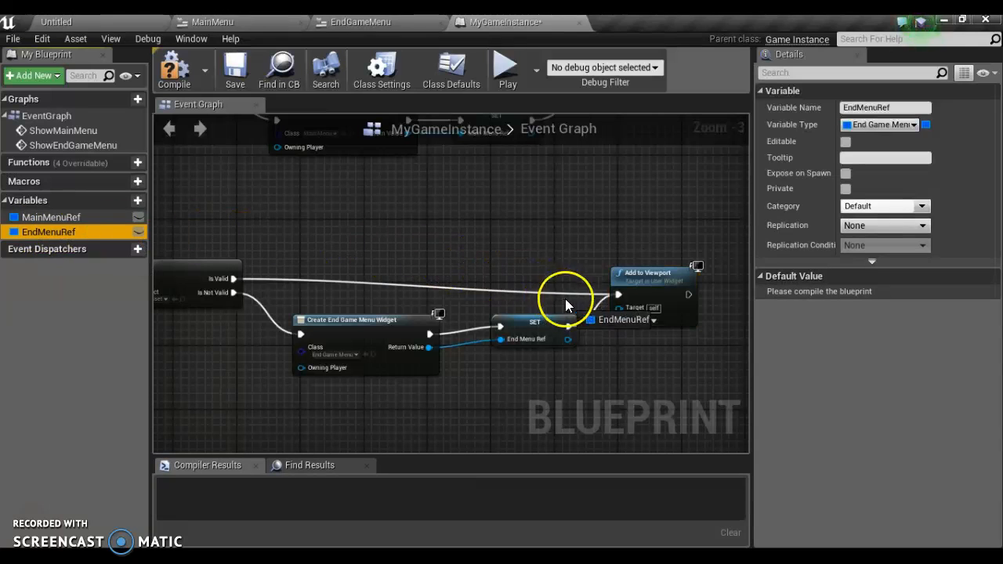
pyautogui.moveTo(606, 303); pyautogui.dragTo(620, 309)
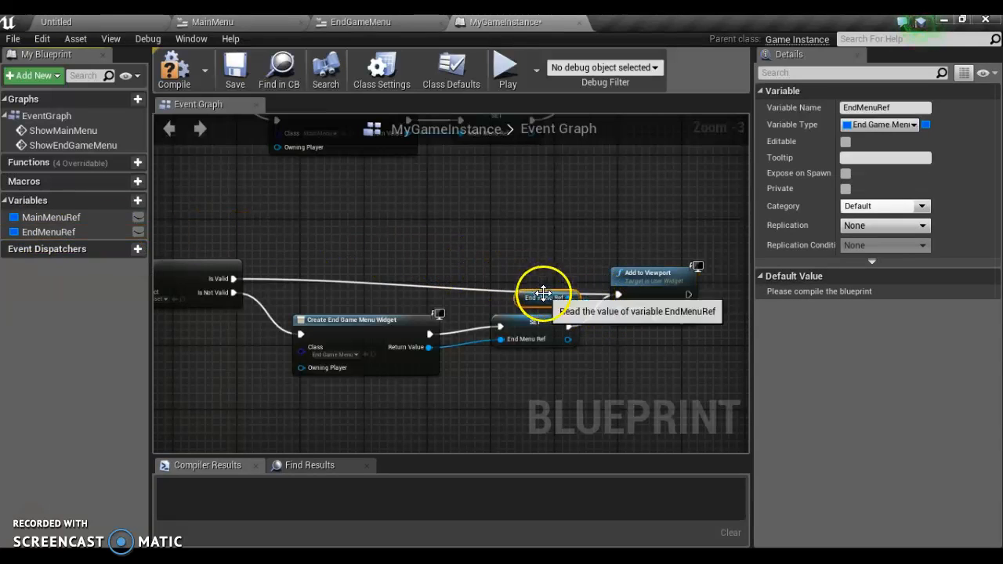
pyautogui.moveTo(544, 288); pyautogui.dragTo(541, 252)
# - Wire an EndMenuRef getter into the ShowEndGameMenu IsValid node's Input Object, and compile and save the blueprint
pyautogui.moveTo(186, 336); pyautogui.dragTo(410, 291, button='right')
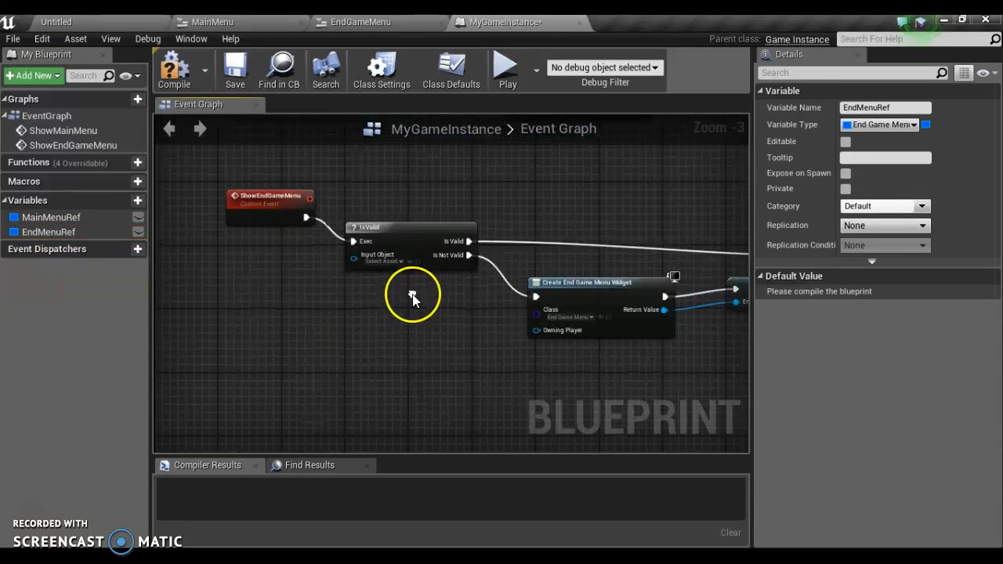
pyautogui.moveTo(41, 232); pyautogui.dragTo(354, 260)
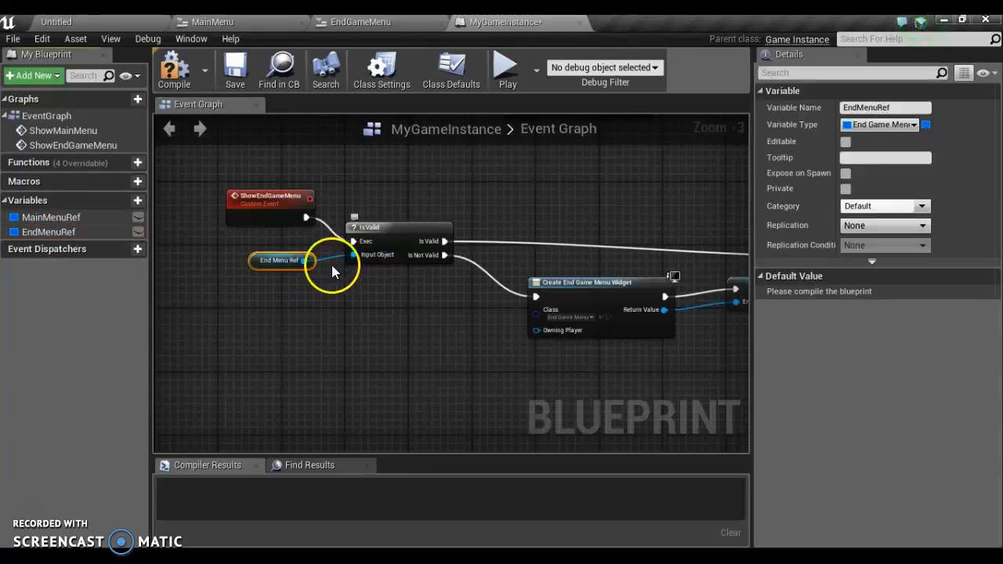
pyautogui.click(167, 74)
pyautogui.click(234, 72)
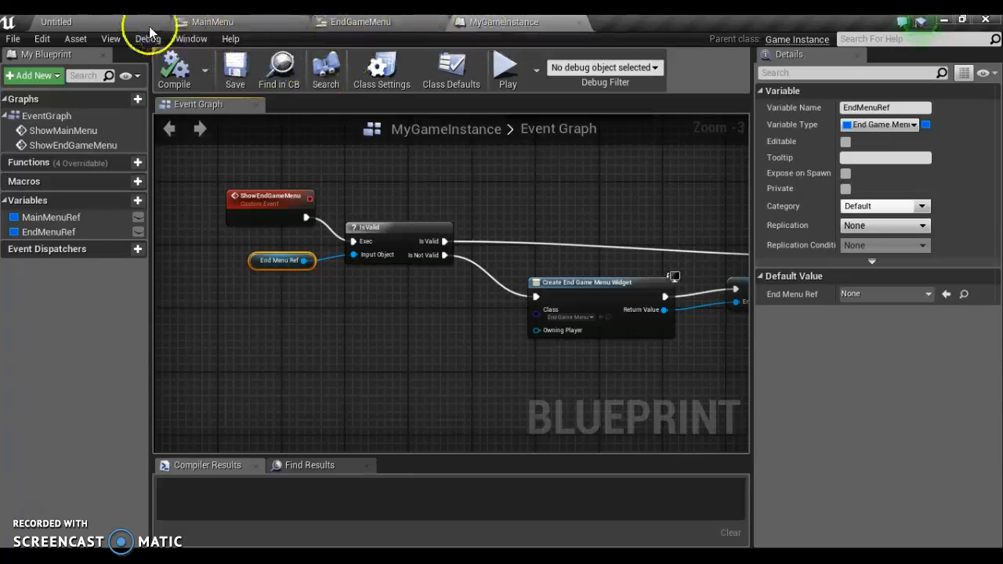
# - Enable Size To Content on the Return To Main Menu button in the EndGameMenu widget
pyautogui.click(372, 23)
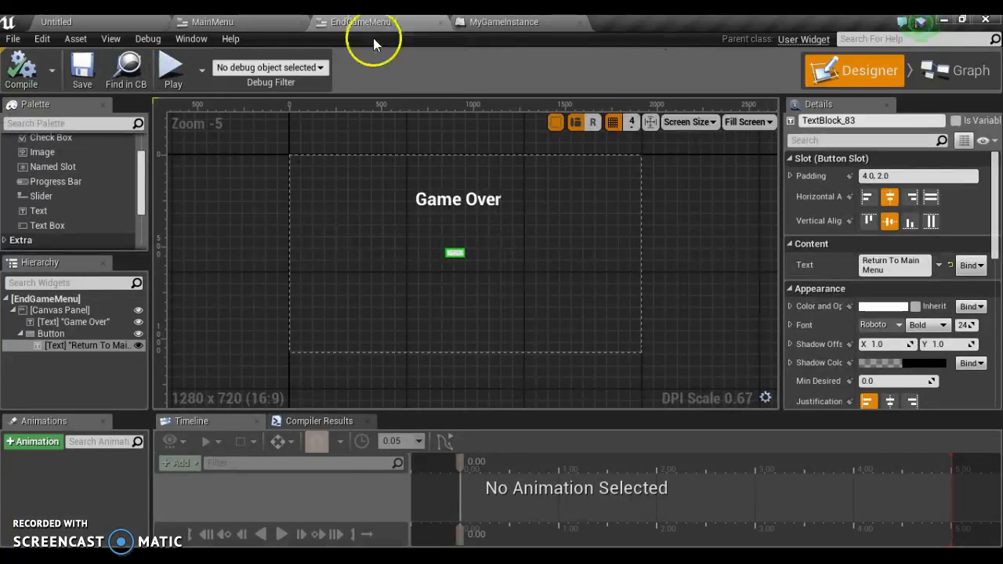
pyautogui.scroll(1, 436, 267)
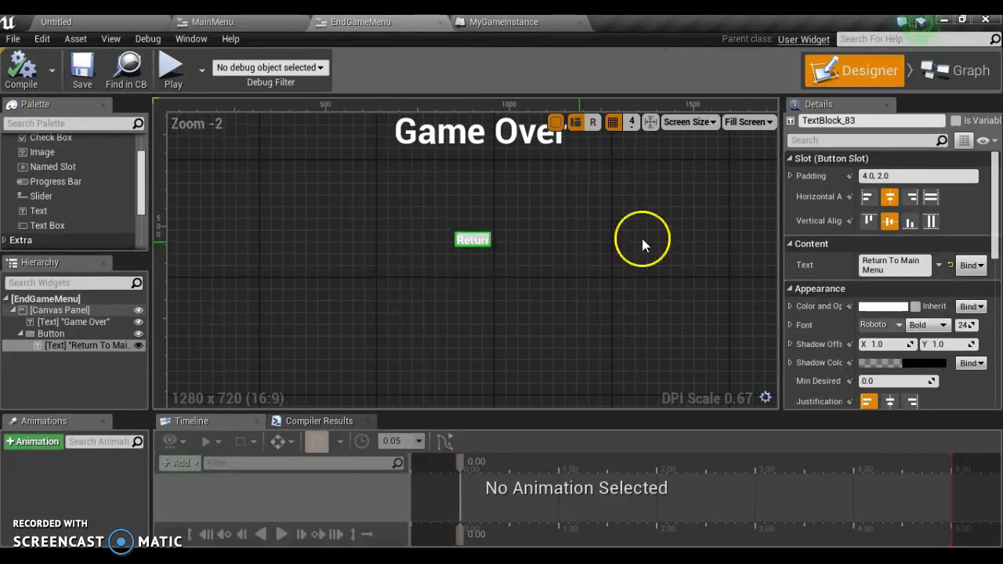
pyautogui.click(52, 334)
pyautogui.click(866, 286)
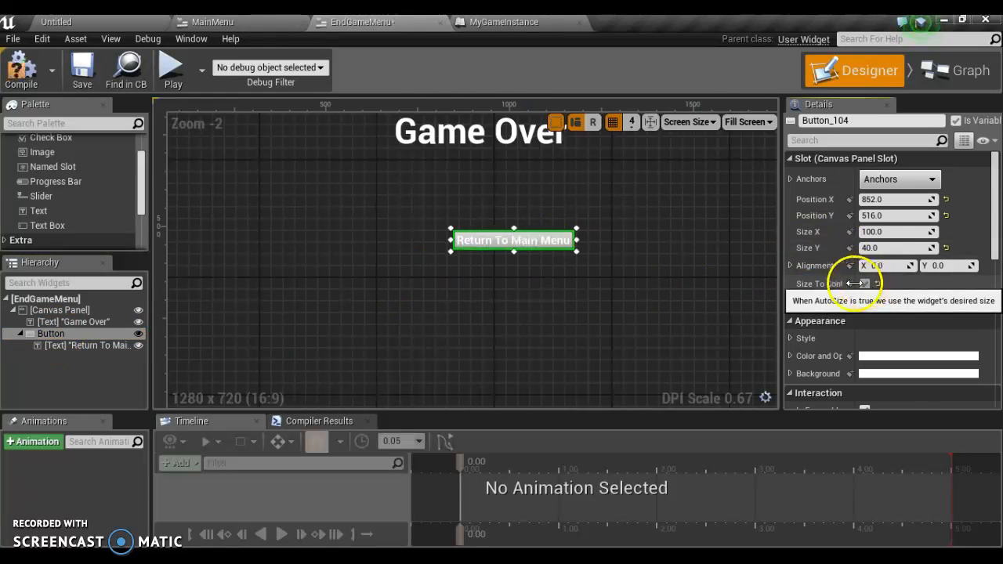
# - Create an OnClicked event for the Return To Main Menu button
pyautogui.scroll(-3, 734, 316)
pyautogui.scroll(-8, 820, 321)
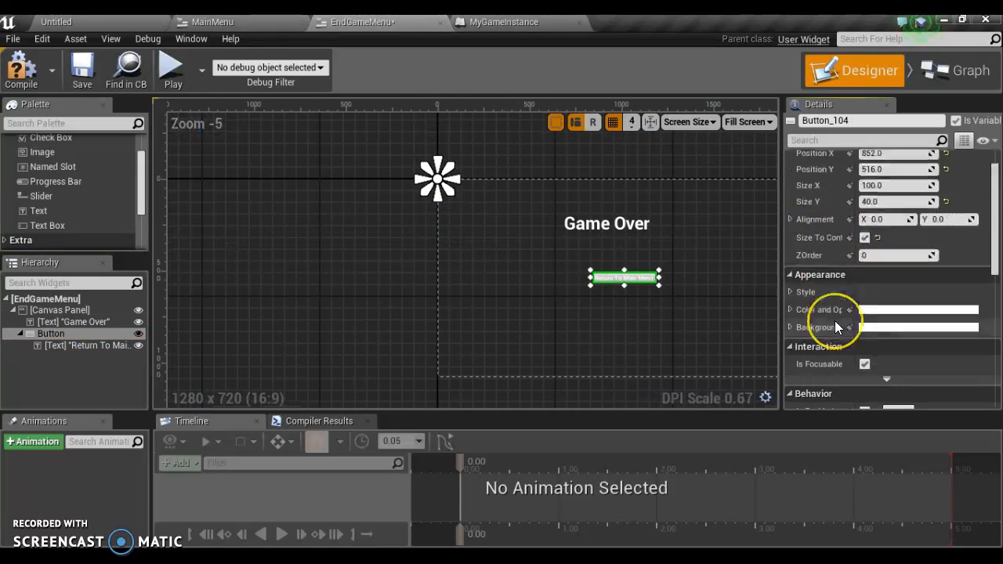
pyautogui.scroll(-5, 878, 366)
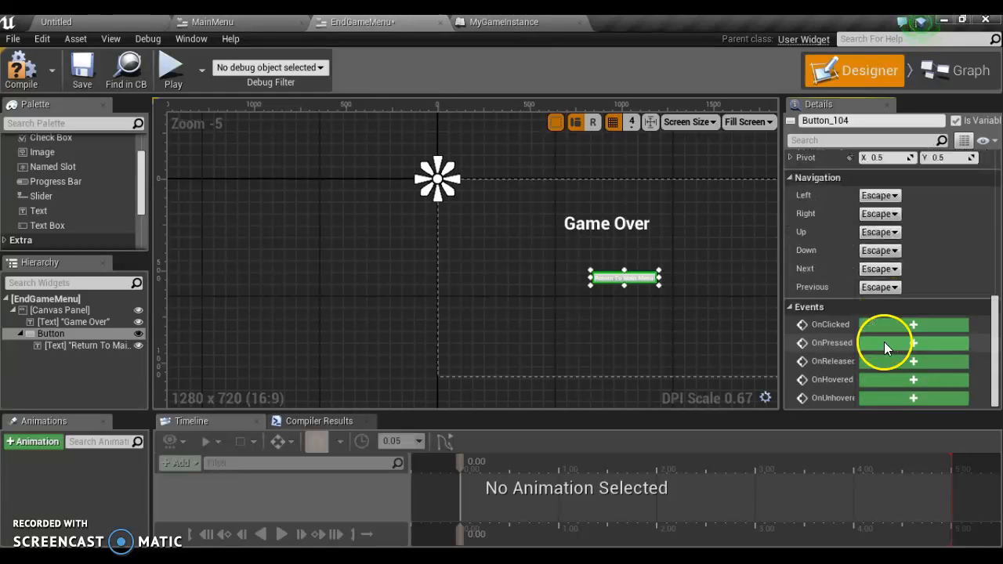
pyautogui.click(898, 326)
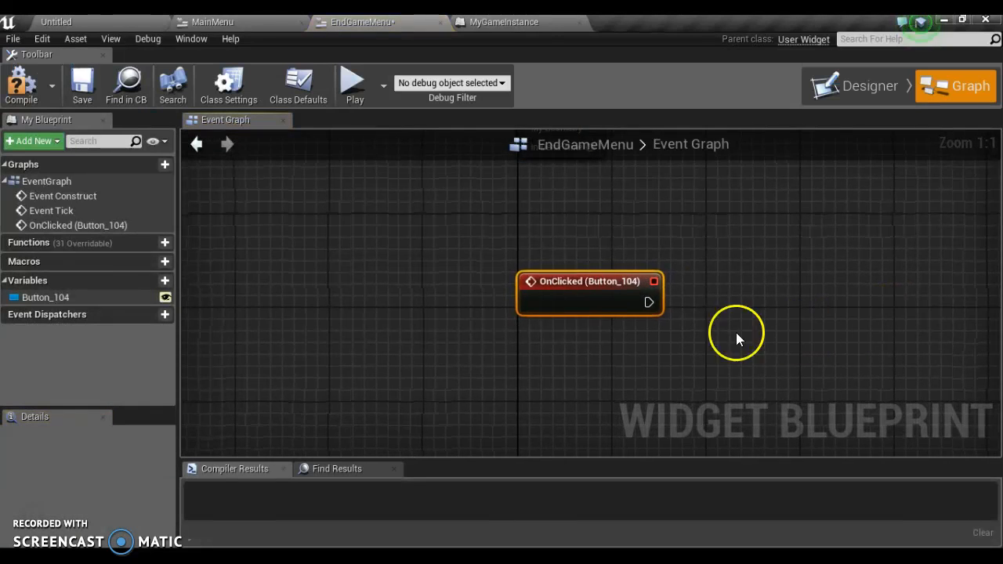
# - Add a Get Game Instance node, cast its Return Value to MyGameInstance, and wire the cast to the OnClicked (Button_104) event
pyautogui.rightClick(349, 339)
pyautogui.write('getgamein')
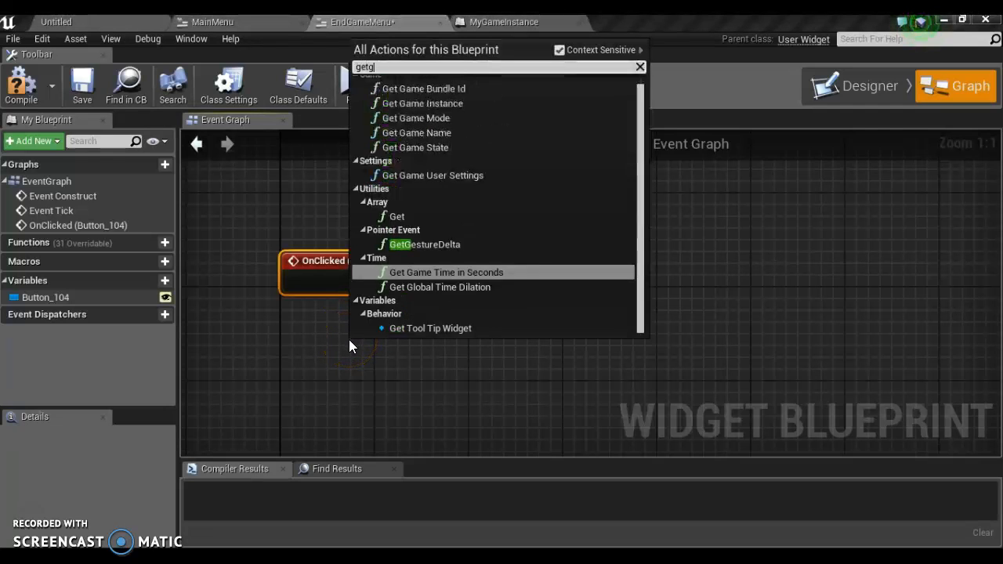
pyautogui.click(406, 99)
pyautogui.moveTo(464, 363); pyautogui.dragTo(522, 278)
pyautogui.write('cas')
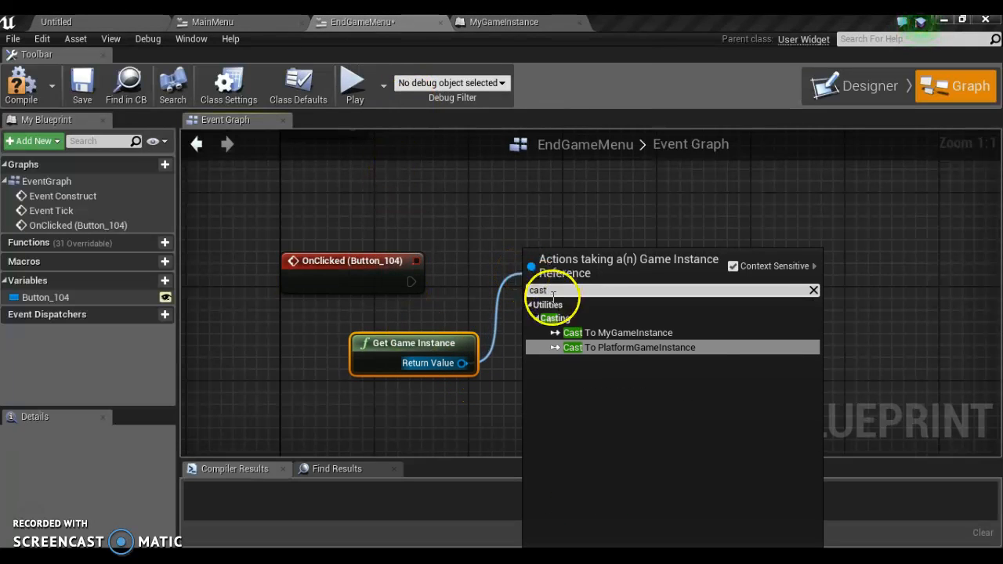
pyautogui.write('t')
pyautogui.click(608, 332)
pyautogui.moveTo(541, 307); pyautogui.dragTo(411, 281)
pyautogui.moveTo(576, 284); pyautogui.dragTo(568, 262)
# - Call Show Main Menu from the cast's As My Game Instance output and align the node beside the cast
pyautogui.moveTo(639, 371); pyautogui.dragTo(472, 375, button='right')
pyautogui.moveTo(513, 326); pyautogui.dragTo(607, 302)
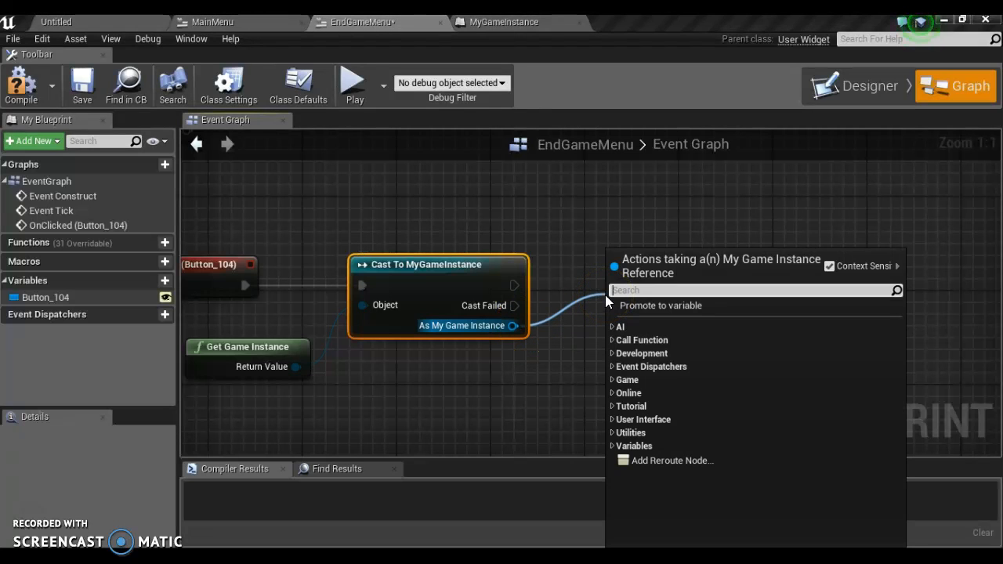
pyautogui.write('show')
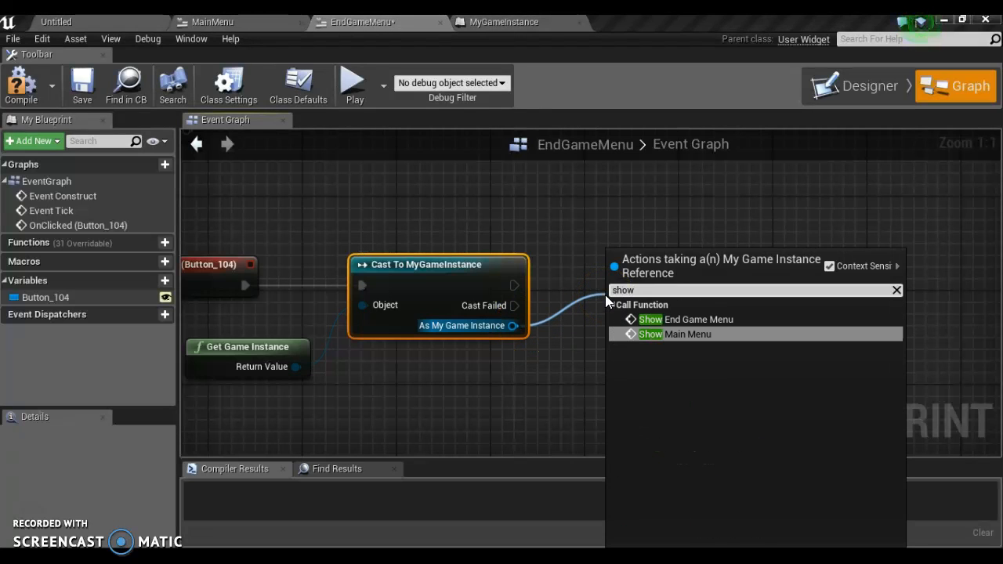
pyautogui.click(672, 335)
pyautogui.moveTo(643, 319); pyautogui.dragTo(622, 272)
pyautogui.moveTo(623, 272); pyautogui.dragTo(546, 297, button='right')
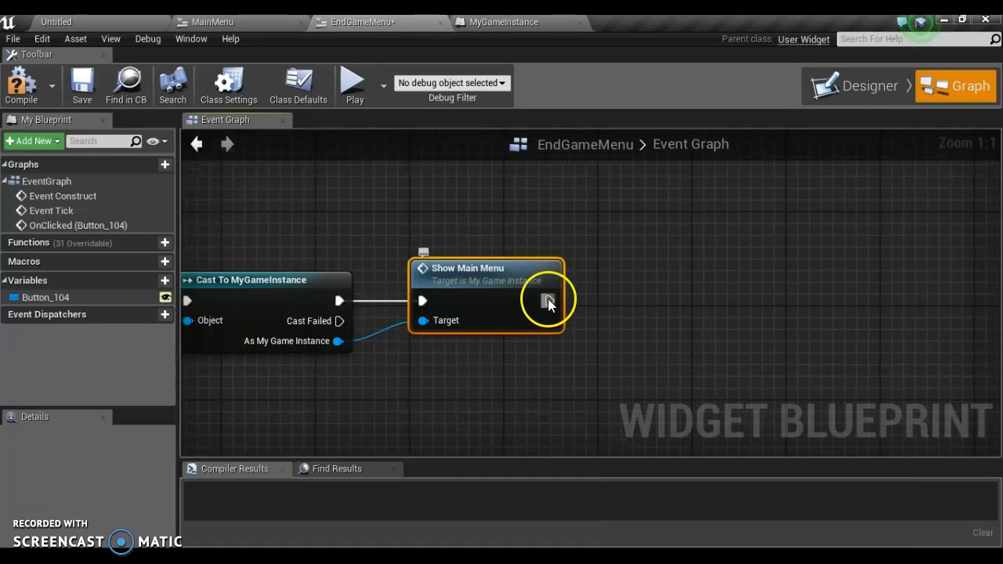
# - Add a Remove from Parent node after Show Main Menu, and compile and save the EndGameMenu widget
pyautogui.moveTo(549, 300); pyautogui.dragTo(637, 300)
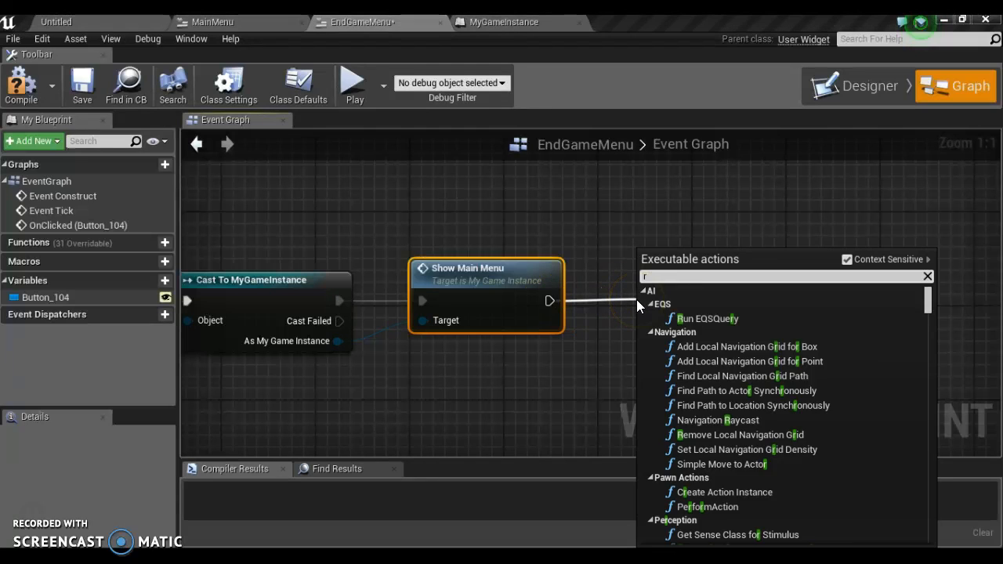
pyautogui.write('remo')
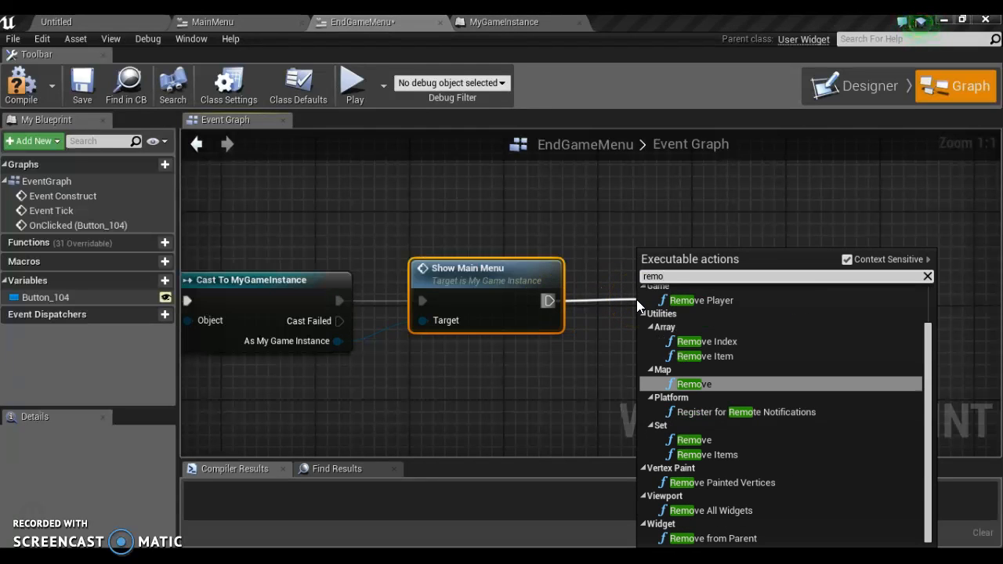
pyautogui.write('ve f')
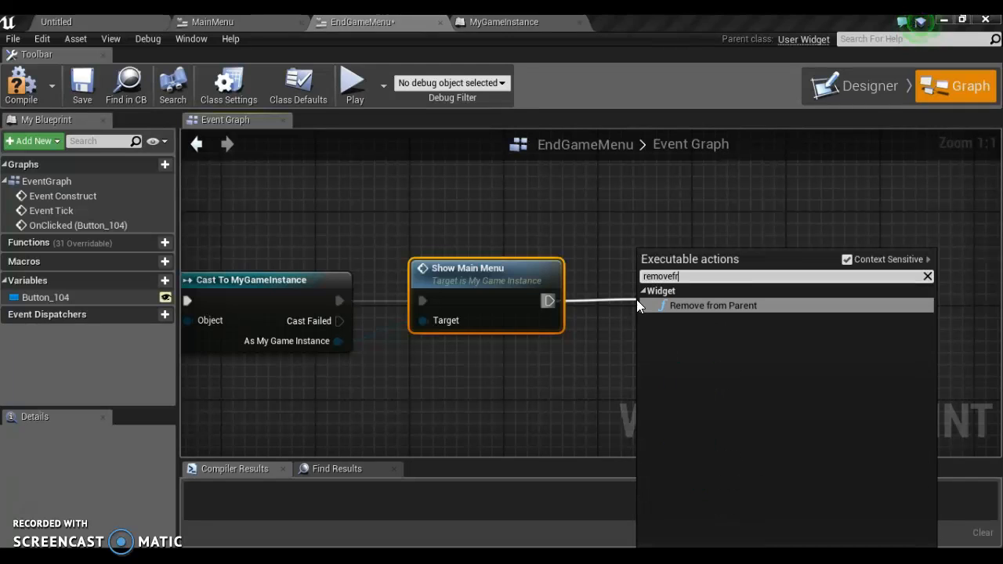
pyautogui.click(724, 305)
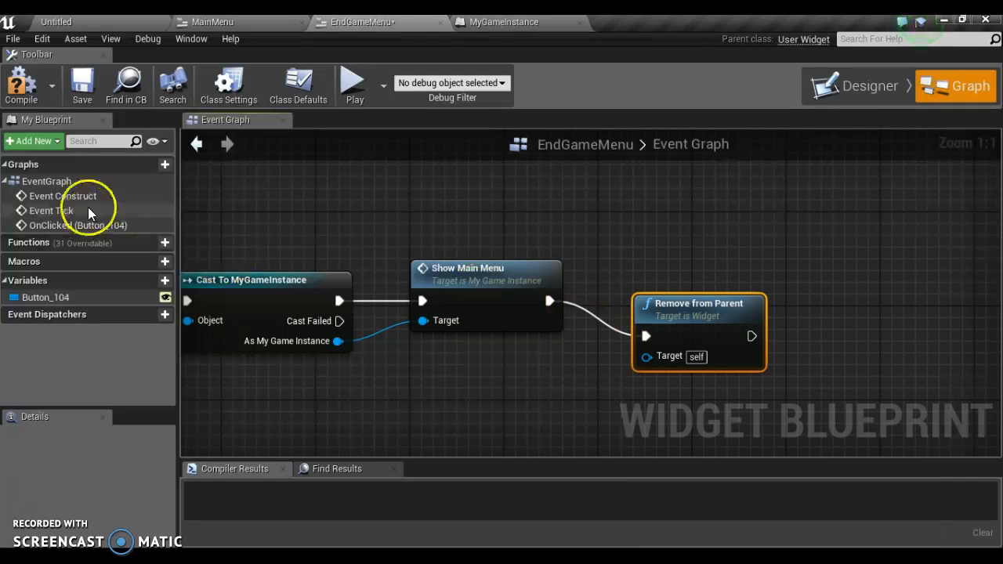
pyautogui.click(28, 88)
pyautogui.click(84, 85)
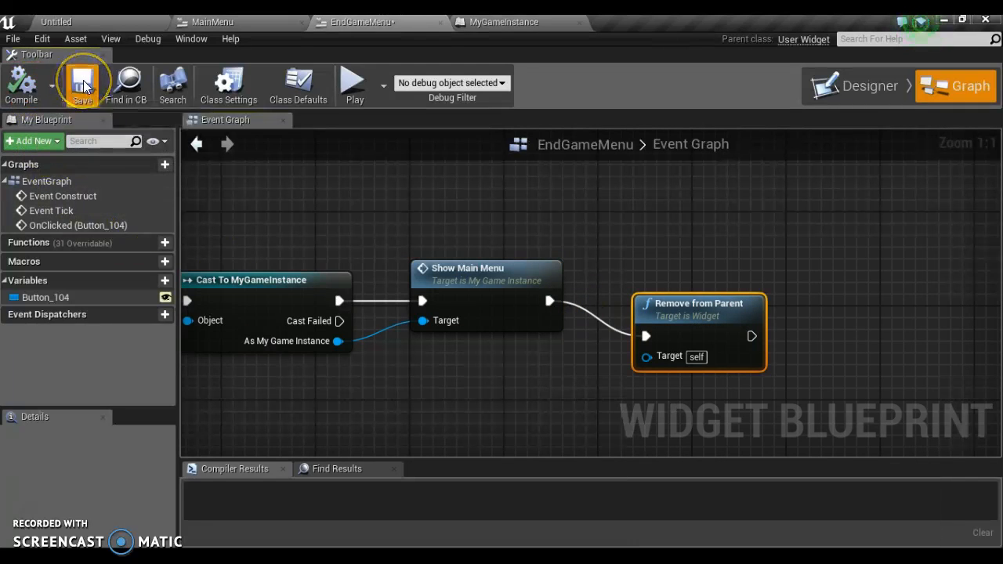
pyautogui.click(250, 22)
pyautogui.moveTo(477, 228); pyautogui.dragTo(398, 359, button='right')
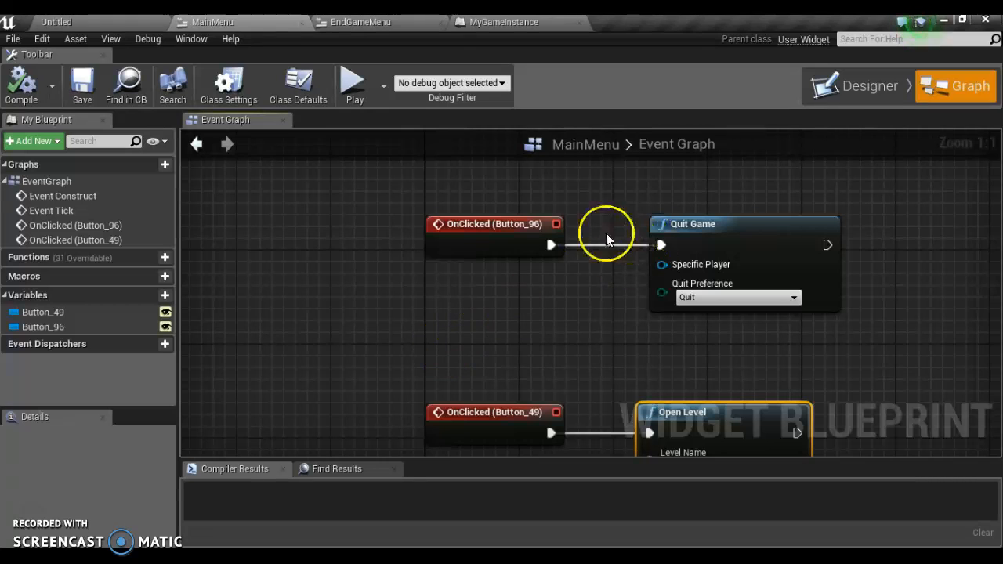
# - Open the Level Blueprint of the Untitled level
pyautogui.click(139, 24)
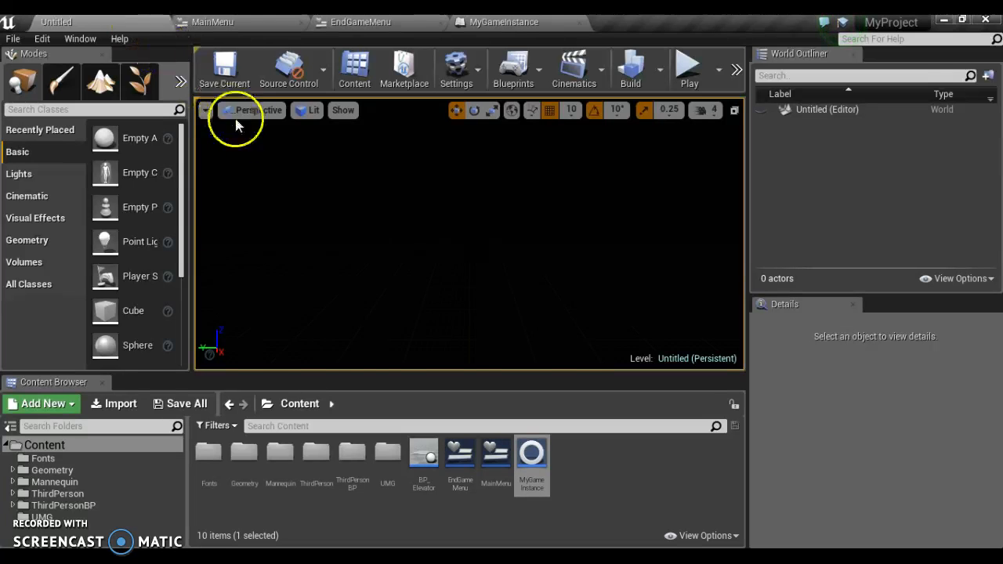
pyautogui.click(536, 69)
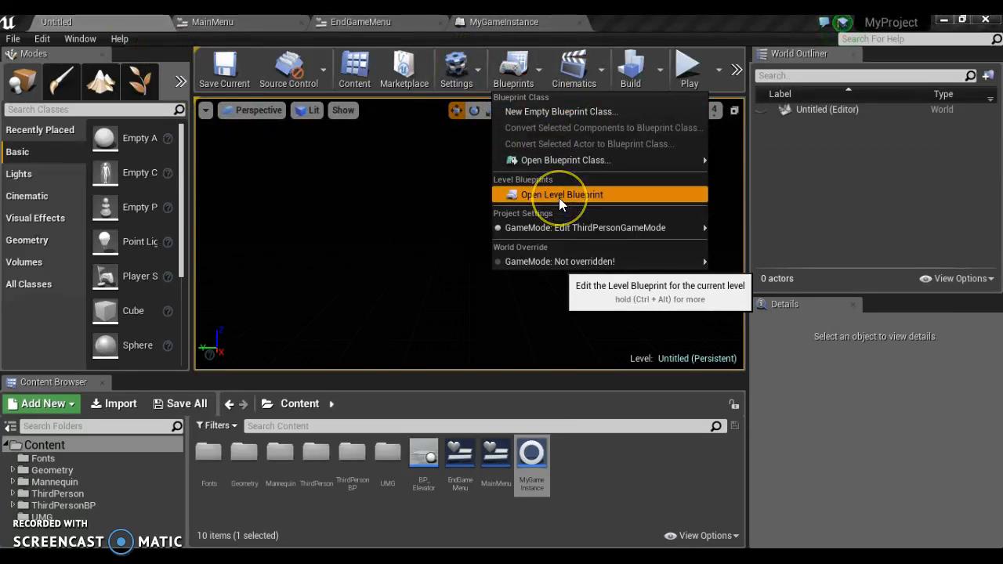
pyautogui.click(559, 194)
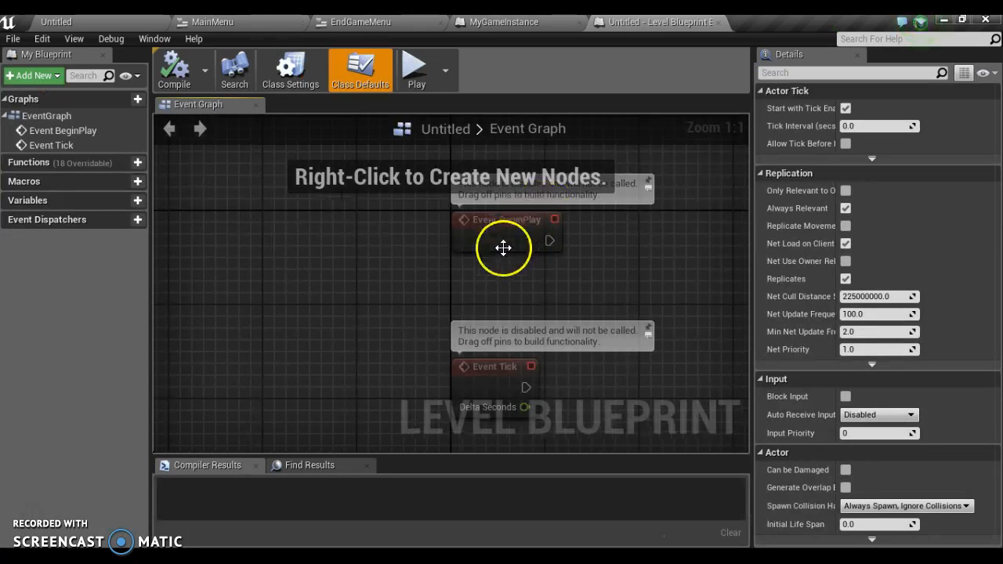
# - Add Get Game Instance to the level's Event Graph, cast its Return Value to MyGameInstance, and wire Event BeginPlay into the cast
pyautogui.moveTo(499, 294); pyautogui.dragTo(320, 302, button='right')
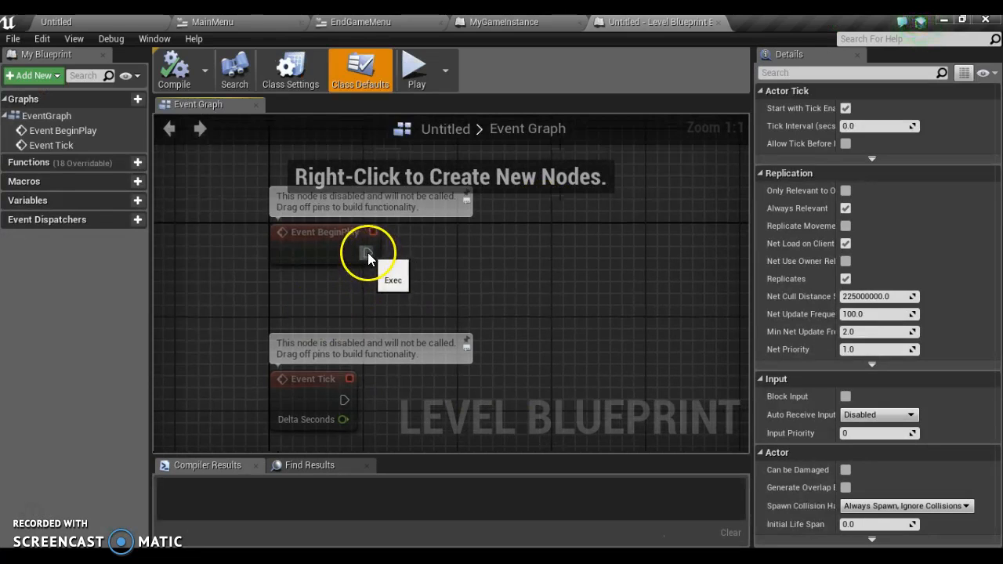
pyautogui.rightClick(311, 296)
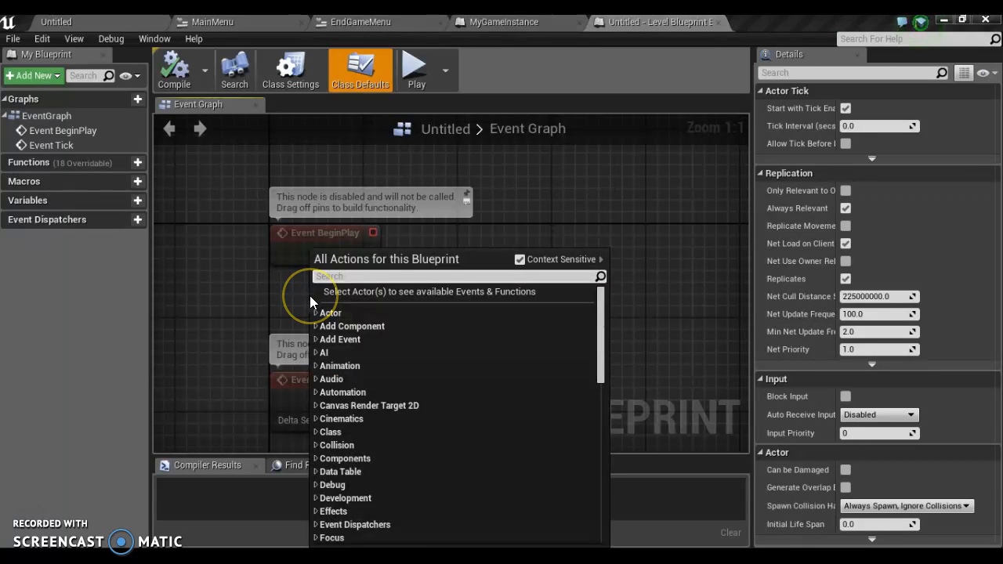
pyautogui.write('getgame')
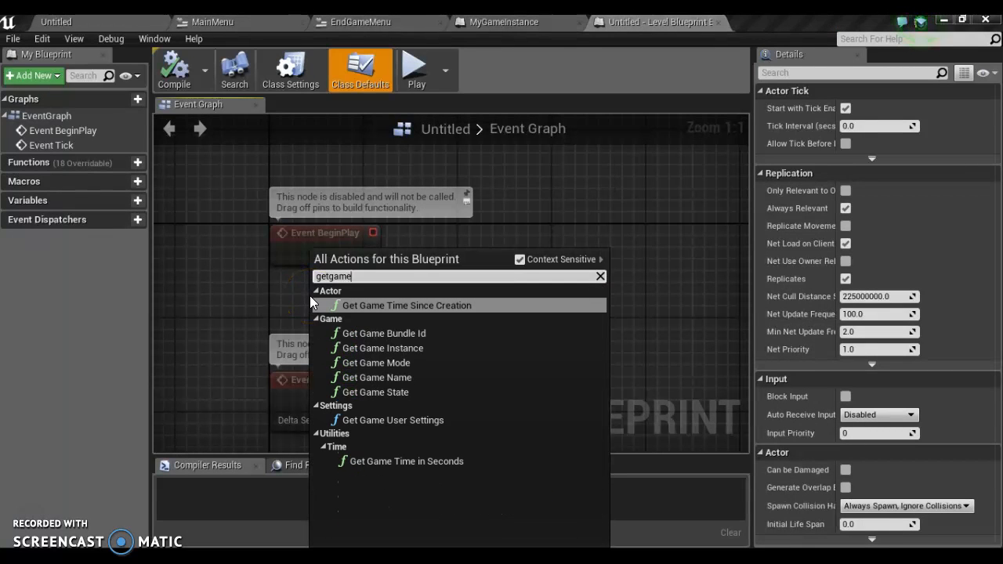
pyautogui.write('inst')
pyautogui.click(374, 307)
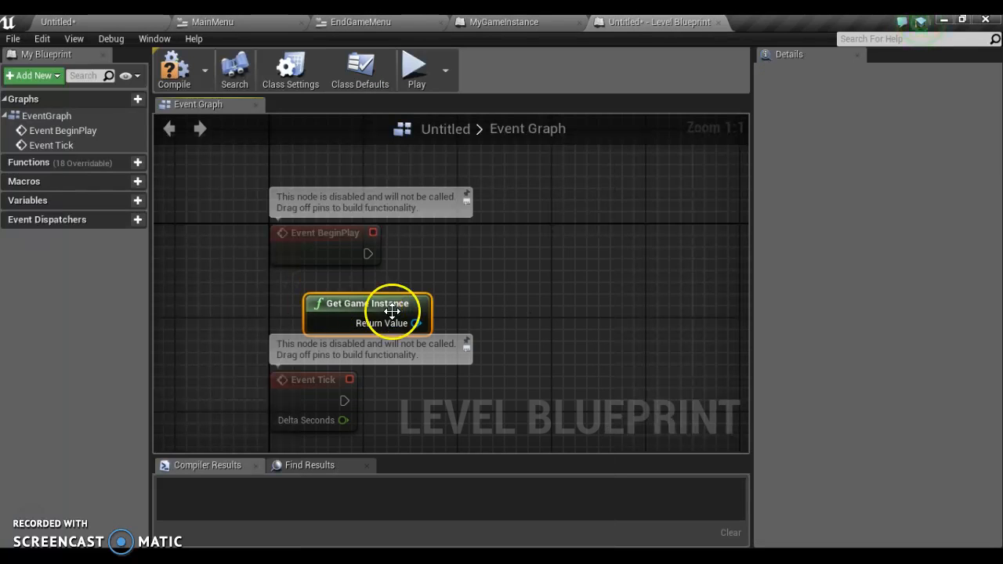
pyautogui.moveTo(414, 323); pyautogui.dragTo(470, 250)
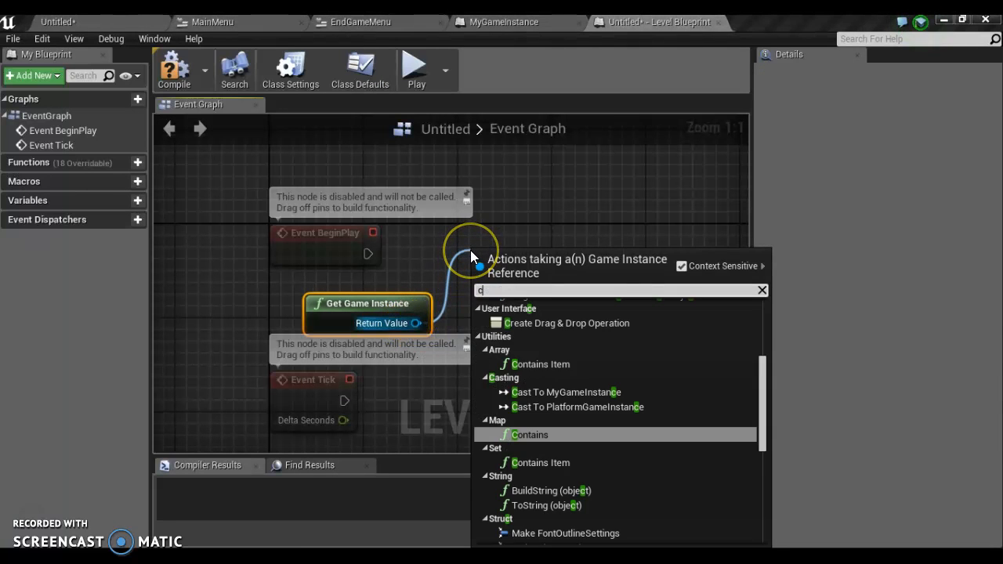
pyautogui.write('cast')
pyautogui.click(566, 333)
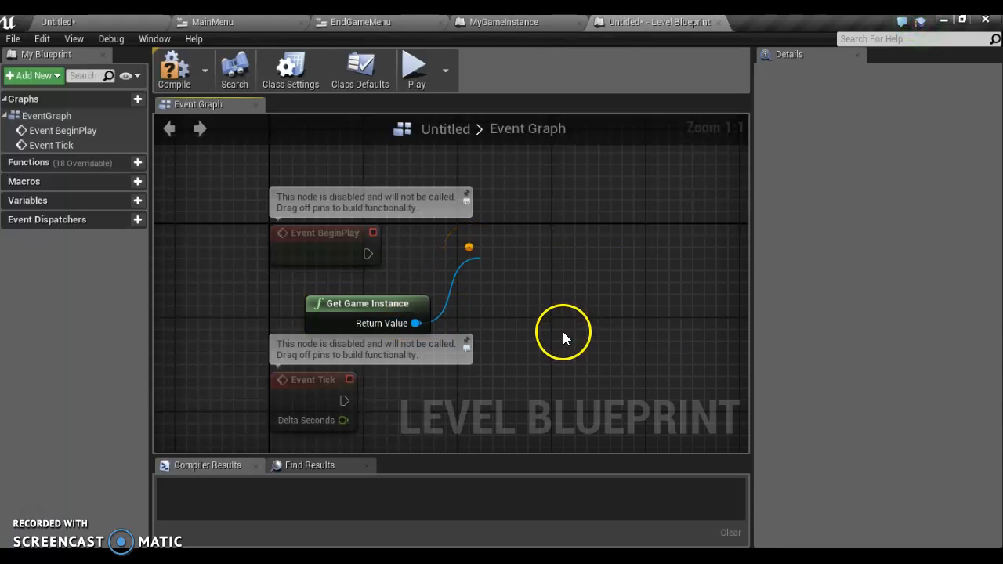
pyautogui.moveTo(369, 242); pyautogui.dragTo(367, 254)
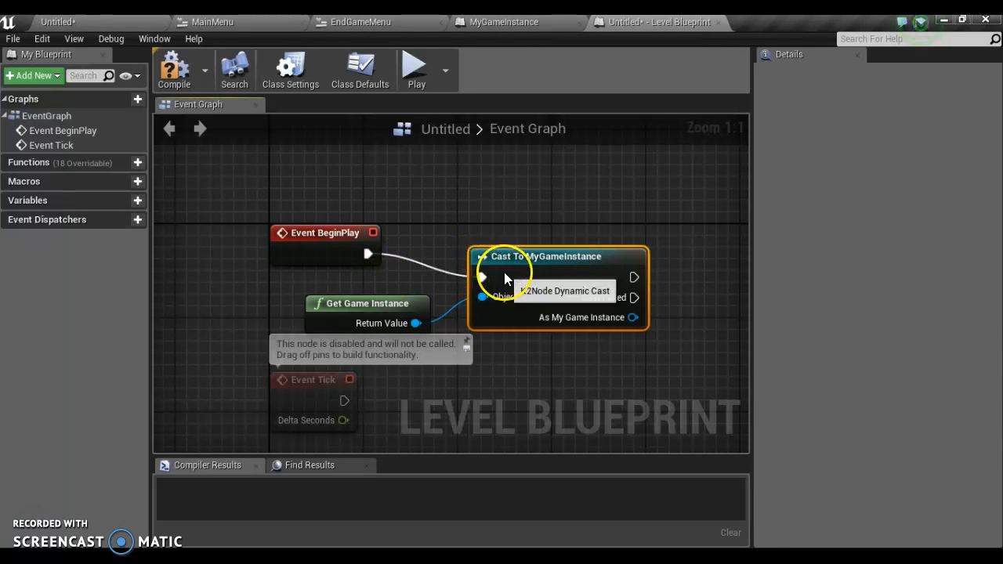
pyautogui.moveTo(504, 276); pyautogui.dragTo(491, 259)
# - Call Show Main Menu from the cast's As My Game Instance output, align the node, and compile the Level Blueprint
pyautogui.moveTo(557, 360); pyautogui.dragTo(440, 360, button='right')
pyautogui.moveTo(502, 294); pyautogui.dragTo(581, 281)
pyautogui.write('show')
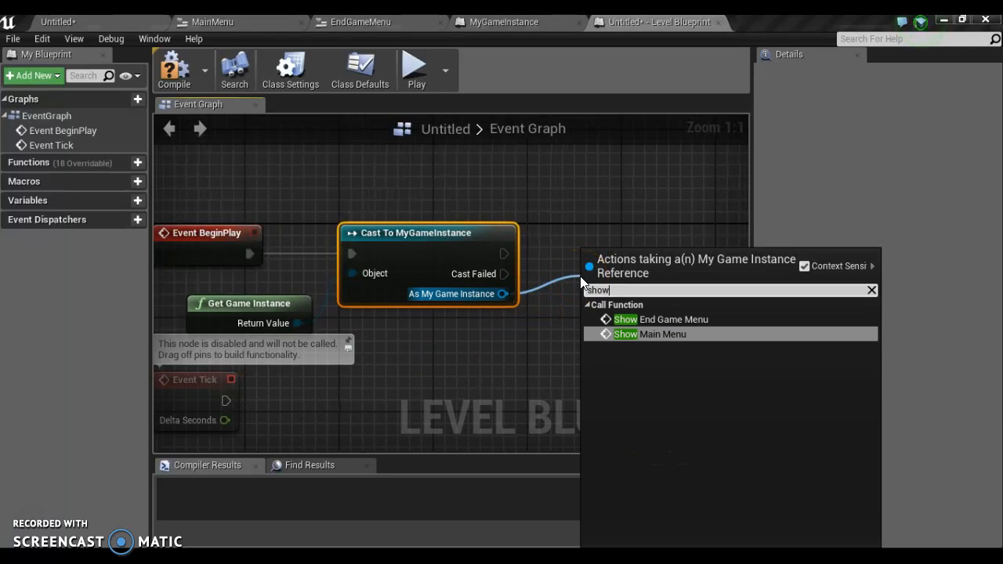
pyautogui.click(664, 336)
pyautogui.moveTo(619, 272); pyautogui.dragTo(595, 226)
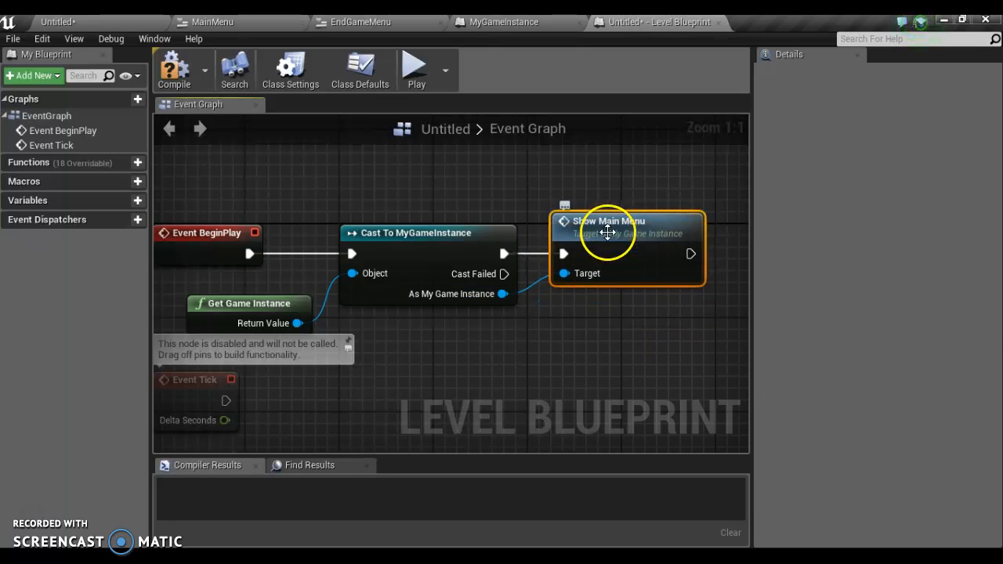
pyautogui.click(174, 69)
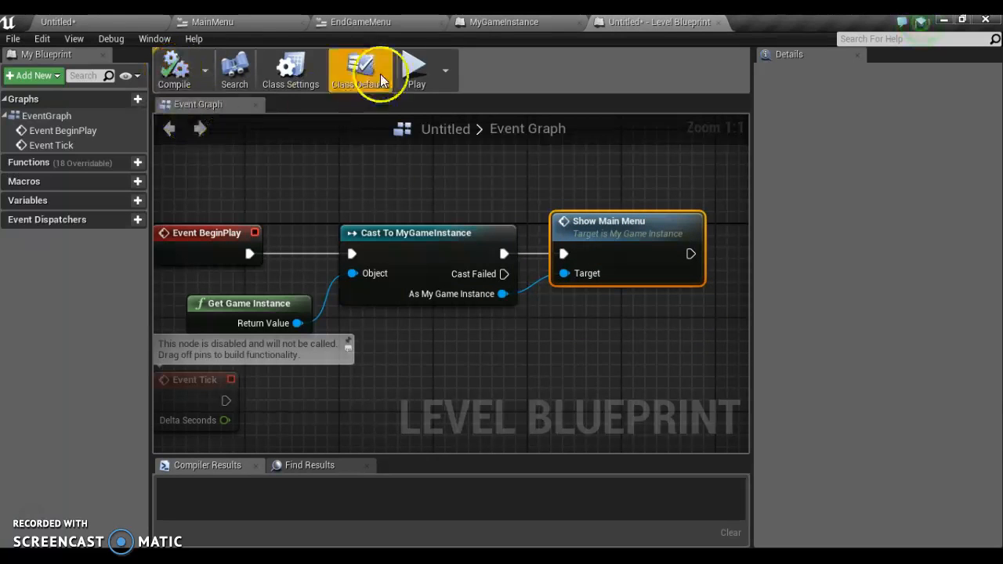
# - Play the Untitled level in the editor and test the main menu's Quit Game button
pyautogui.click(112, 28)
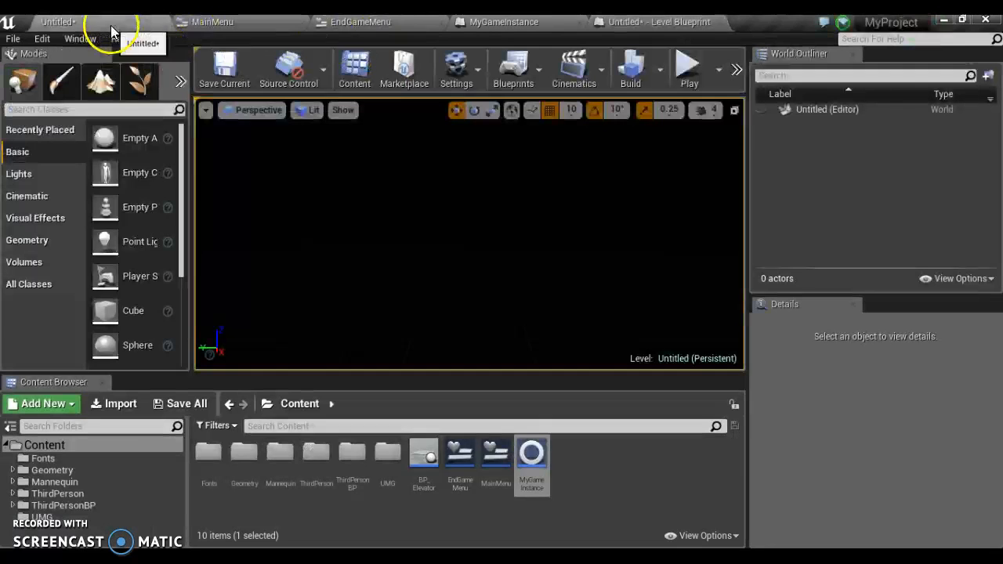
pyautogui.click(679, 75)
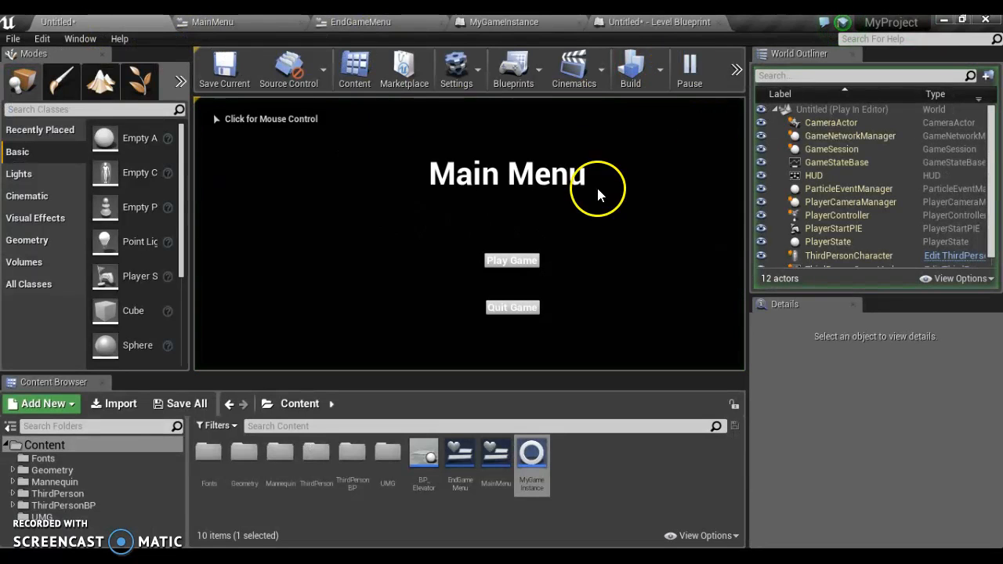
pyautogui.click(514, 308)
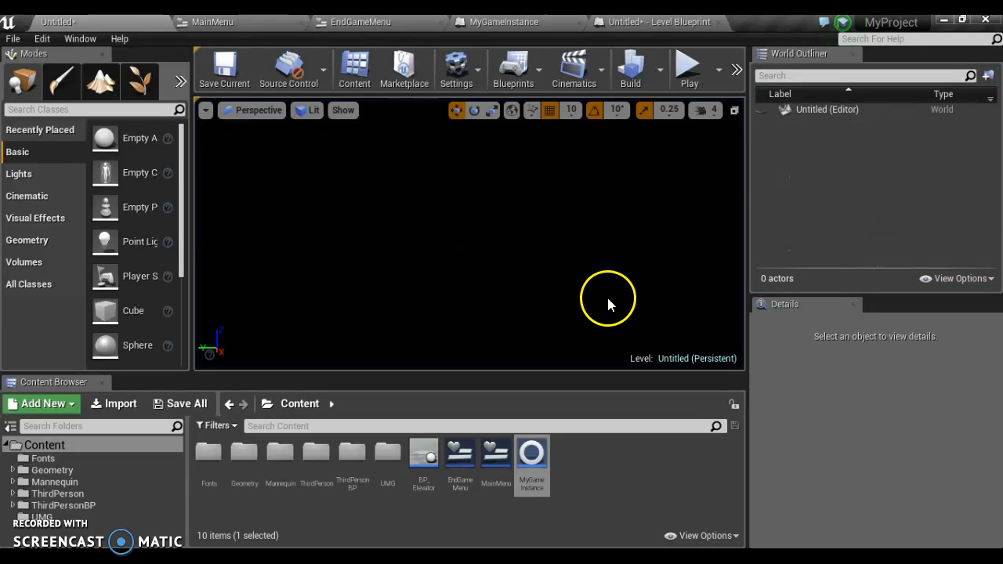
# - Play the level again, test the Play Game button, run the character forward, and stop the play session
pyautogui.click(687, 69)
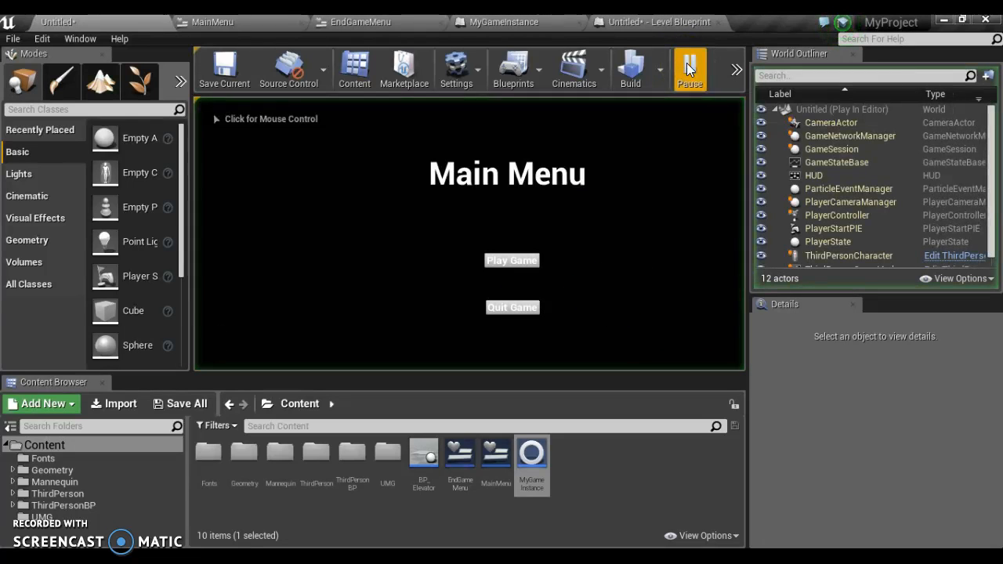
pyautogui.click(509, 267)
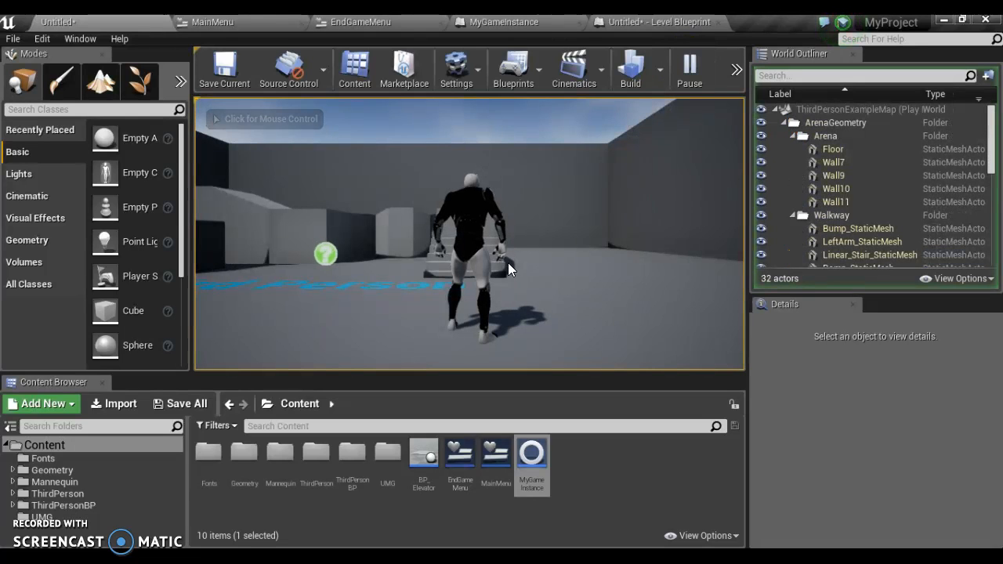
pyautogui.press('w')
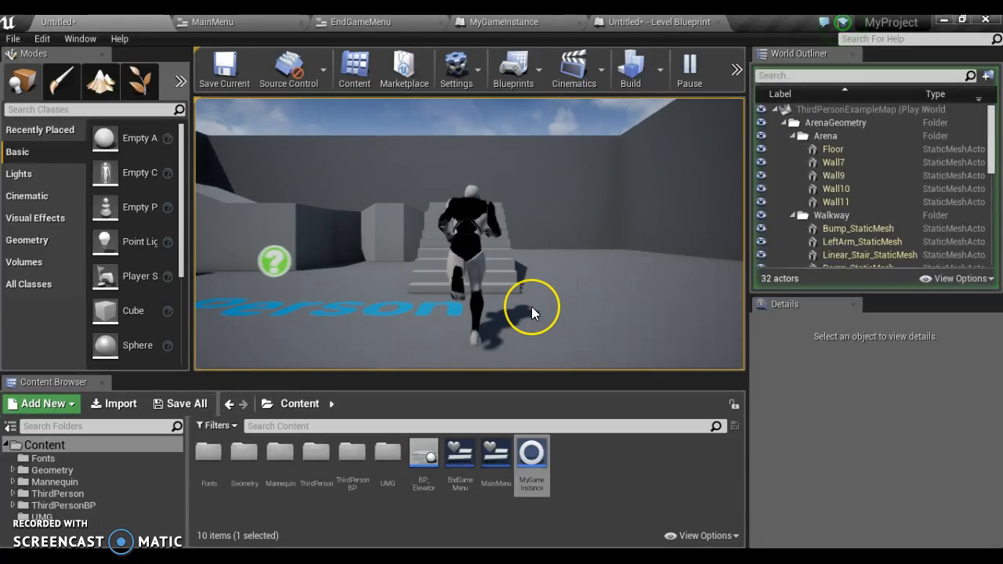
pyautogui.click(691, 69)
pyautogui.click(737, 70)
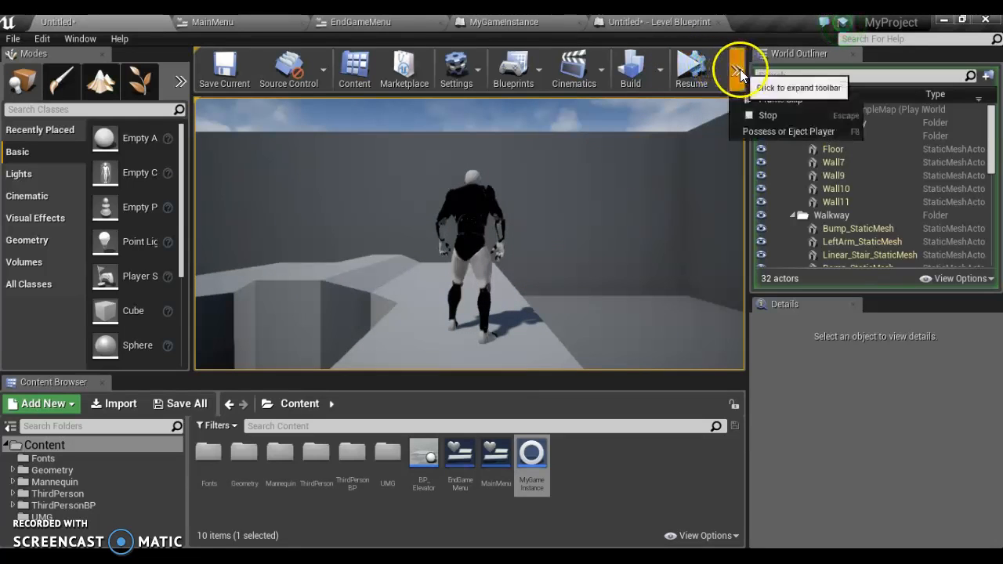
pyautogui.click(763, 112)
pyautogui.click(762, 112)
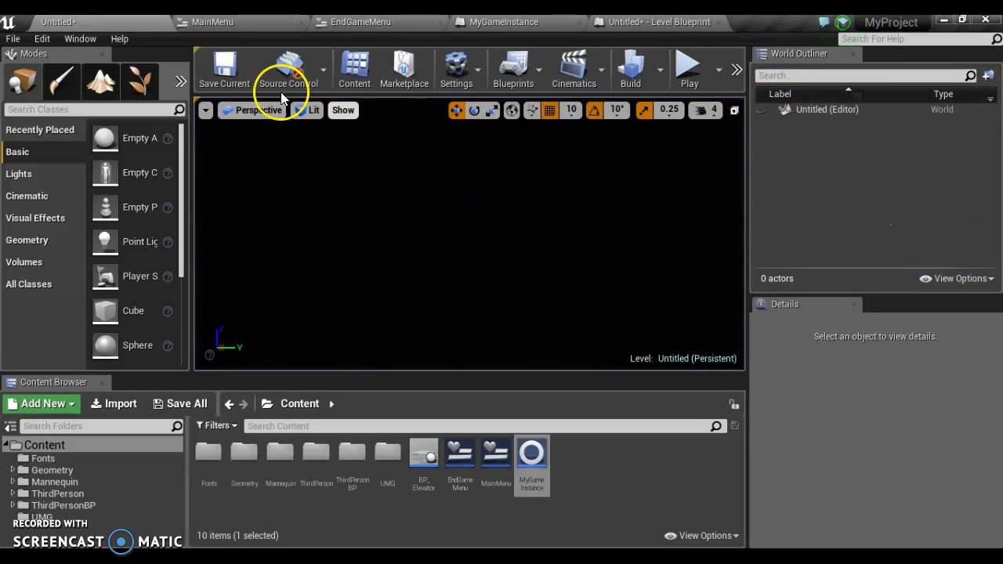
pyautogui.click(12, 40)
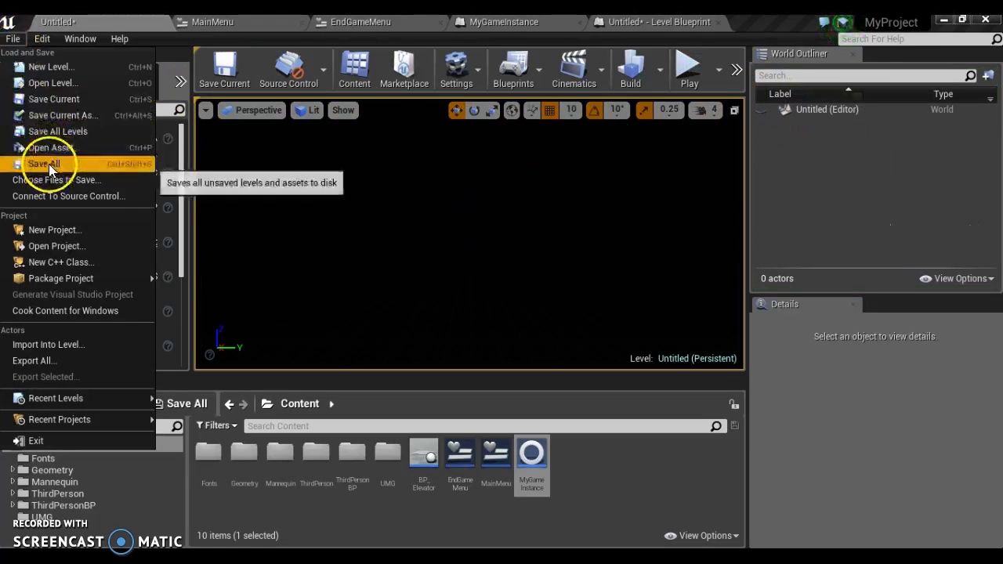
pyautogui.click(48, 164)
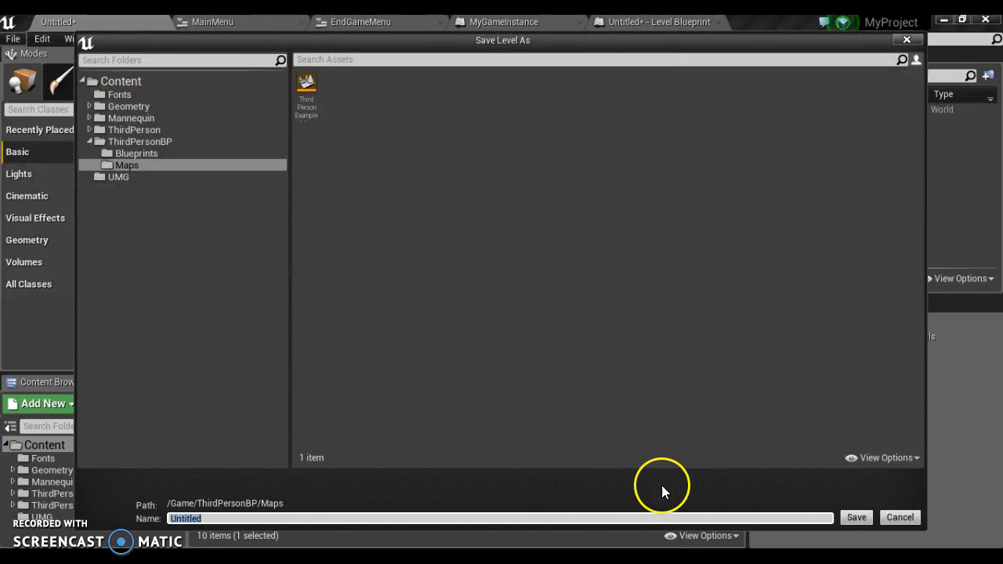
pyautogui.click(896, 521)
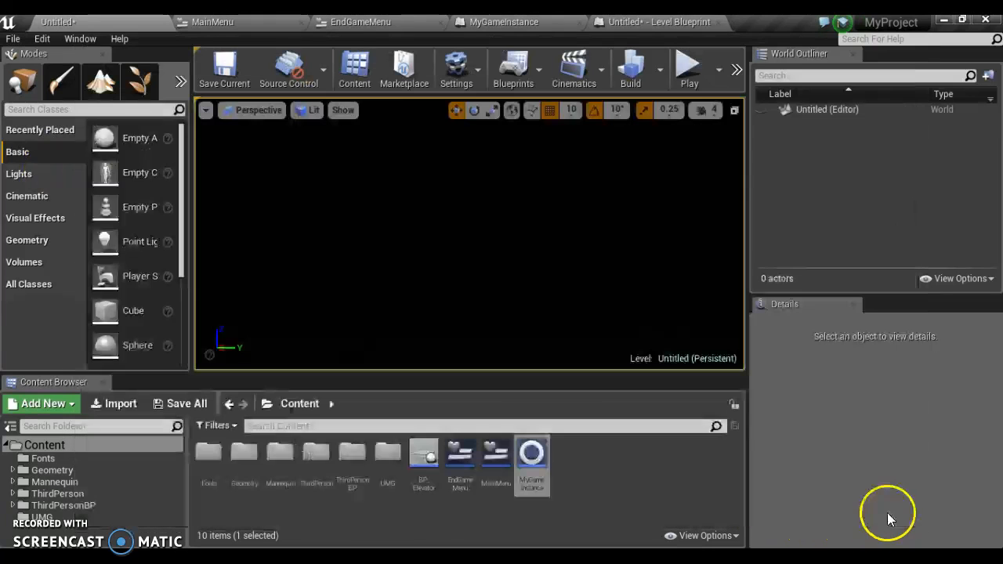
# - Save the untitled level in the Content folder under the name MainMenuMap
pyautogui.click(11, 39)
pyautogui.click(55, 117)
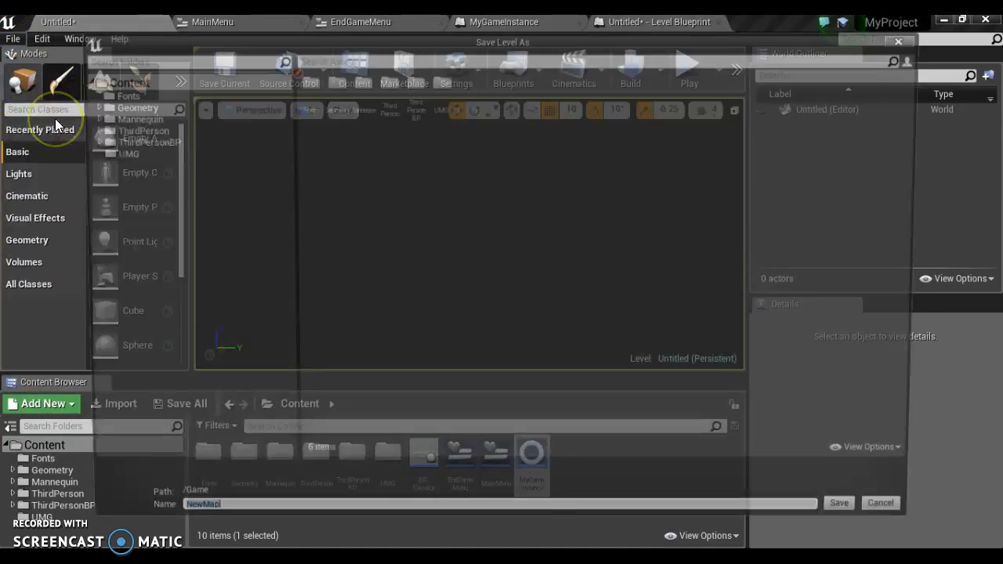
pyautogui.write('MainMenu')
pyautogui.press('Return')
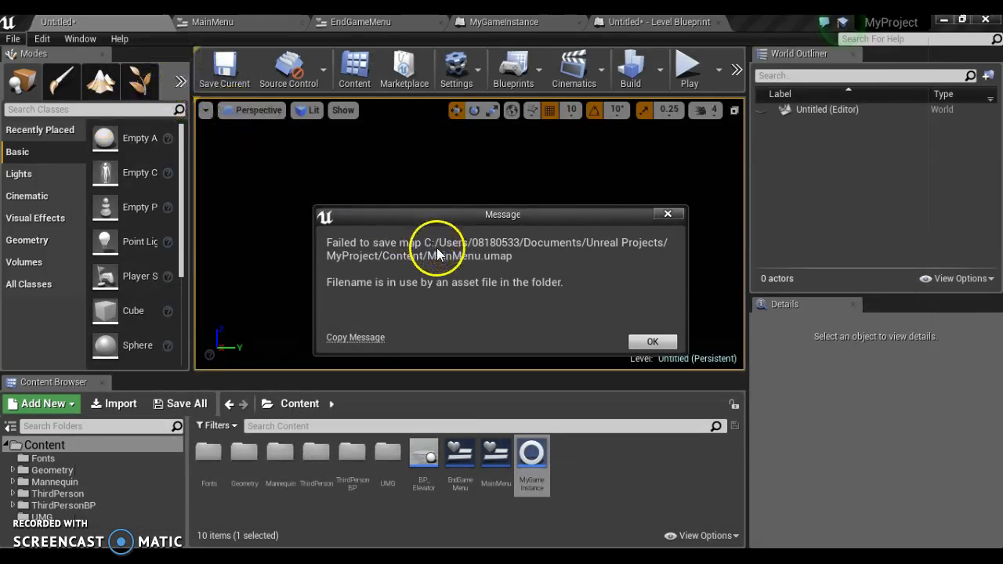
pyautogui.click(651, 345)
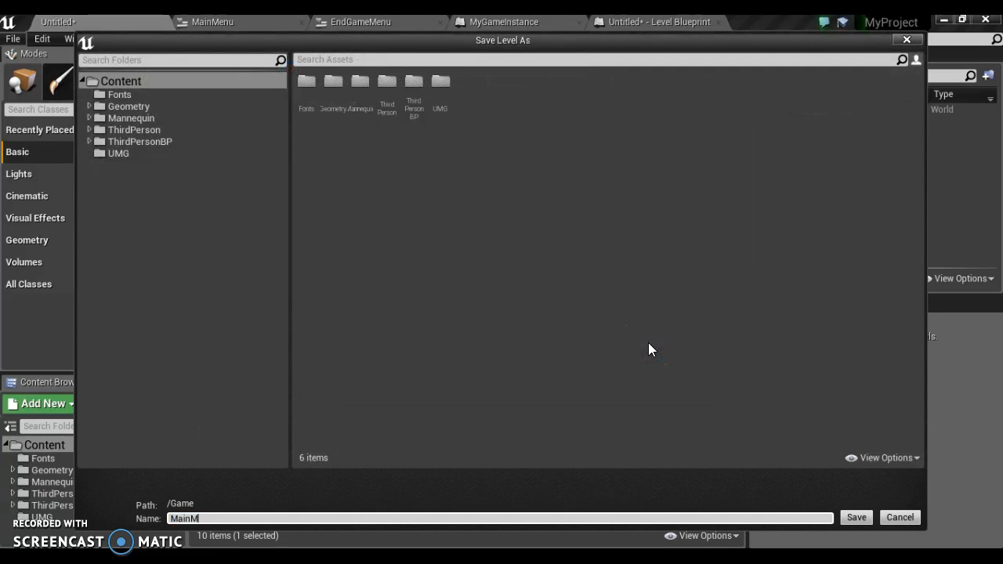
pyautogui.press('Return')
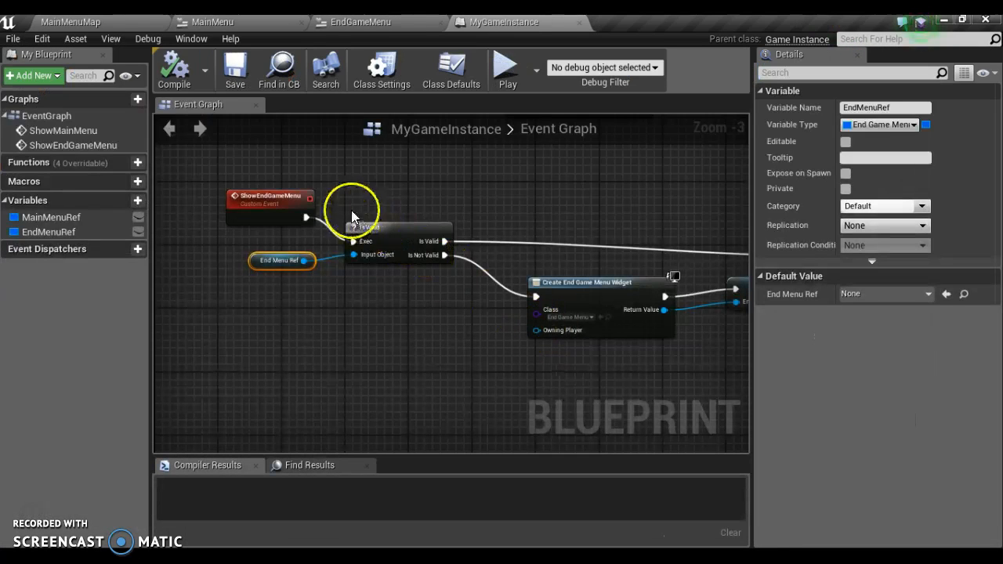
# - Open the ThirdPersonExampleMap level from the Maps folder inside ThirdPersonBP
pyautogui.click(14, 38)
pyautogui.moveTo(45, 39)
pyautogui.click(59, 23)
pyautogui.click(15, 39)
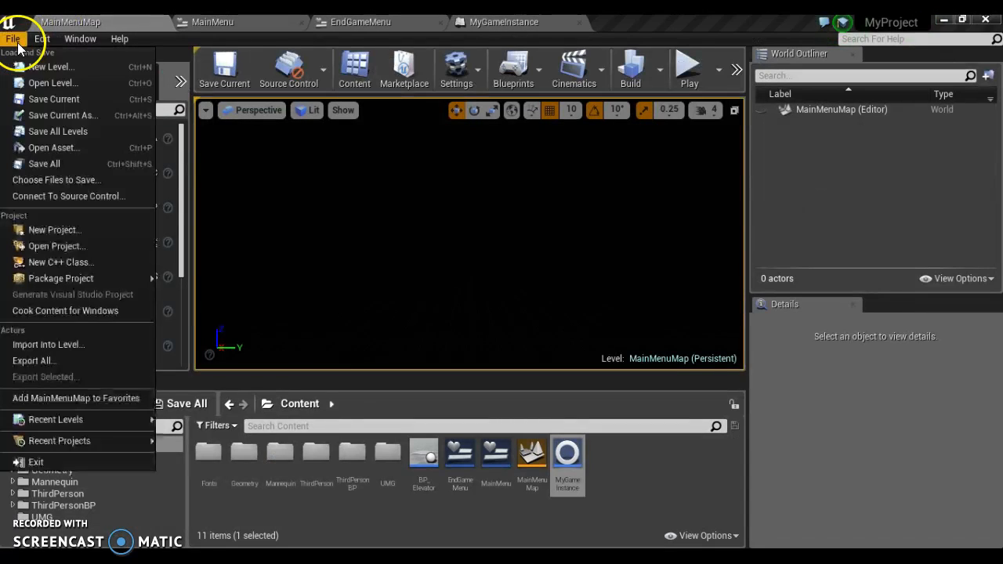
pyautogui.click(46, 83)
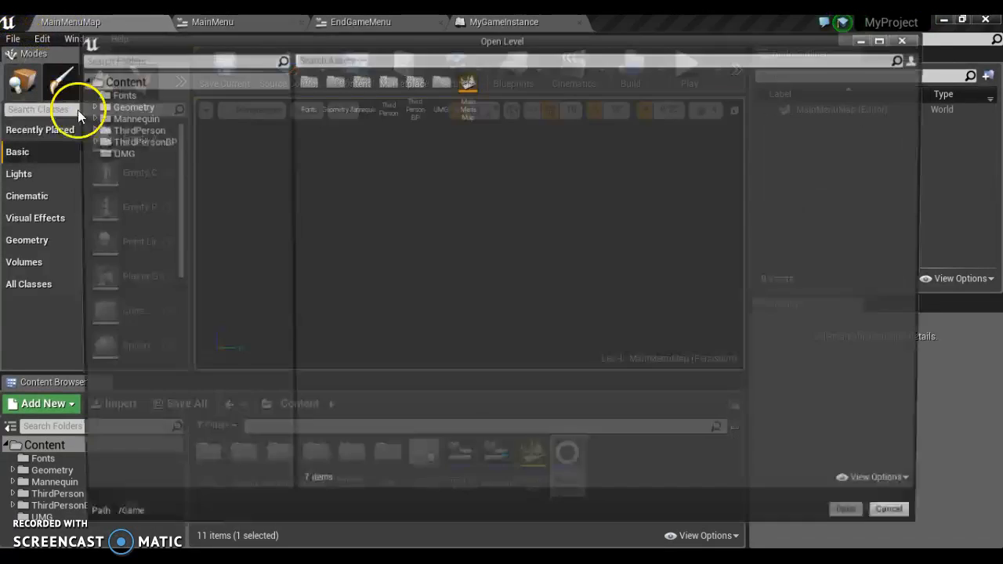
pyautogui.doubleClick(413, 86)
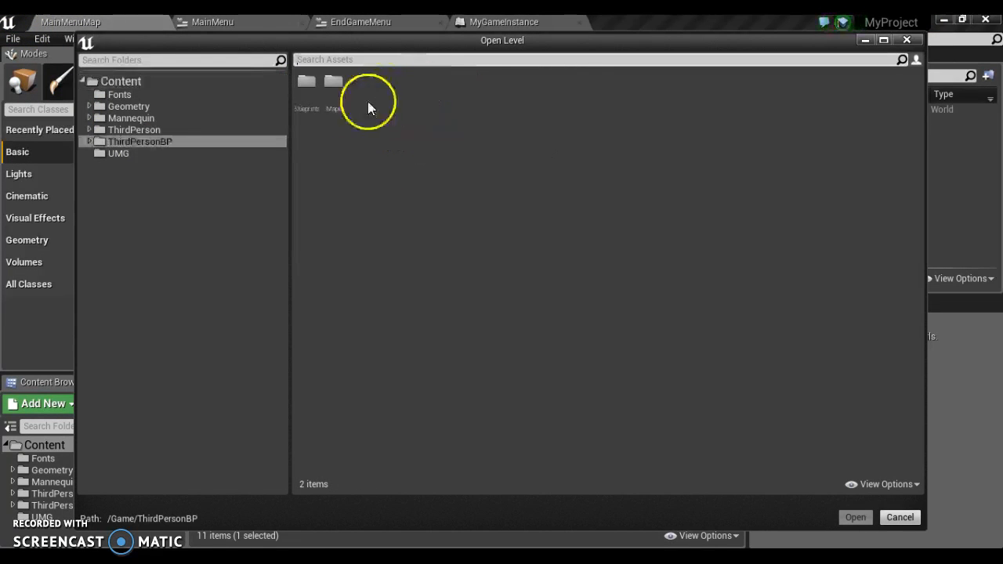
pyautogui.doubleClick(331, 86)
pyautogui.doubleClick(305, 91)
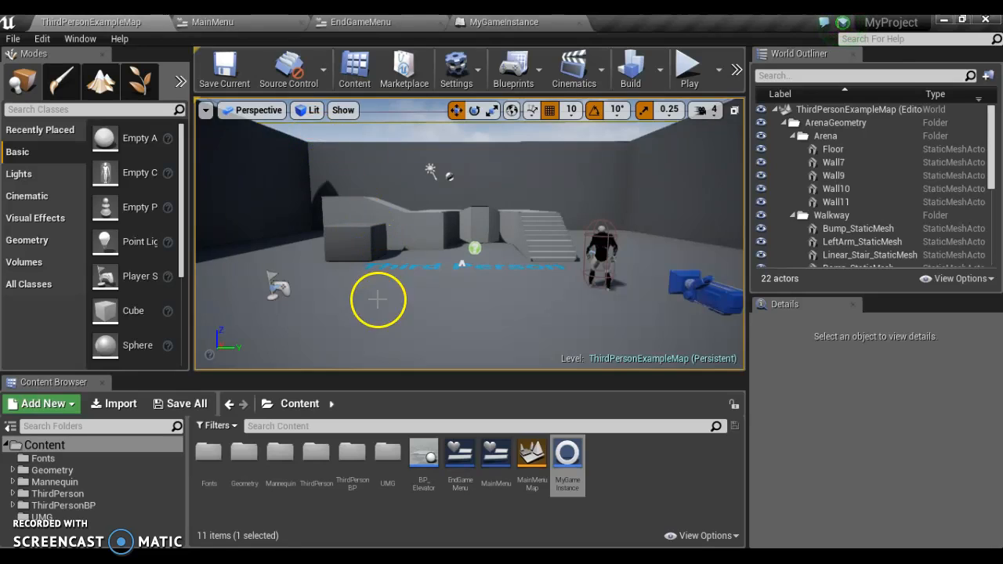
# - Place a Box Trigger in the arena at about -700, -320, 200 cm and turn off its Actor Hidden In Game option
pyautogui.click(76, 110)
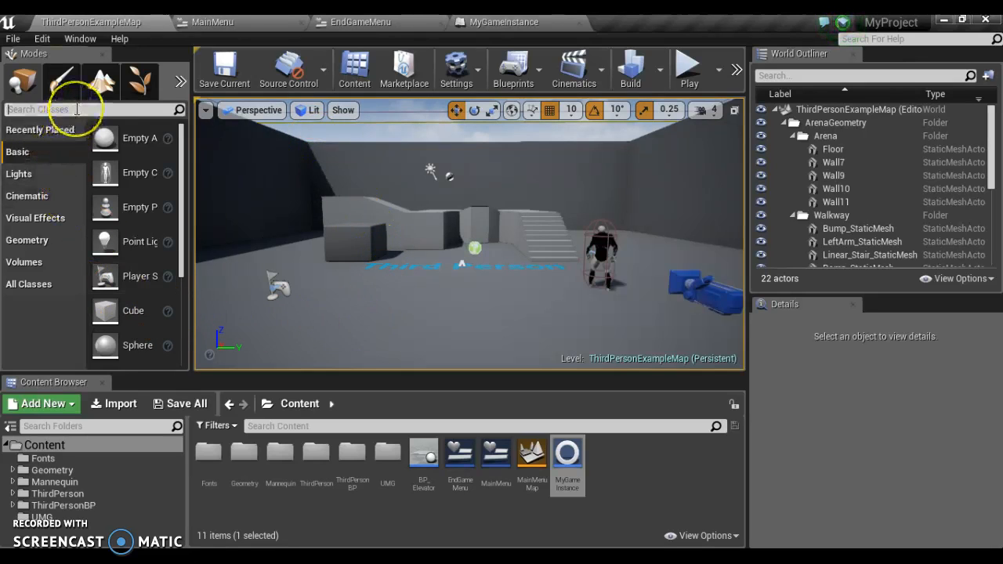
pyautogui.write('boxt')
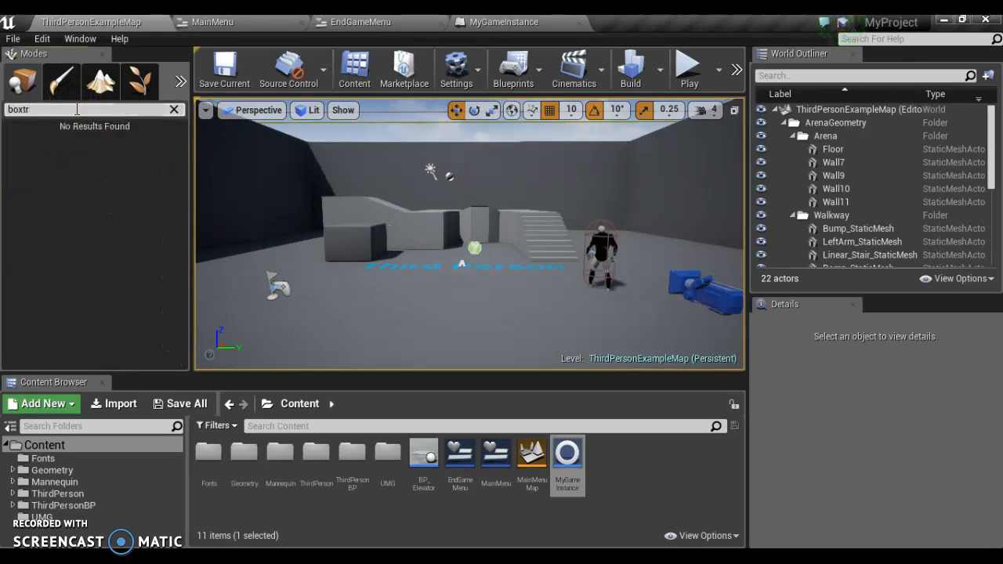
pyautogui.press('BackSpace')
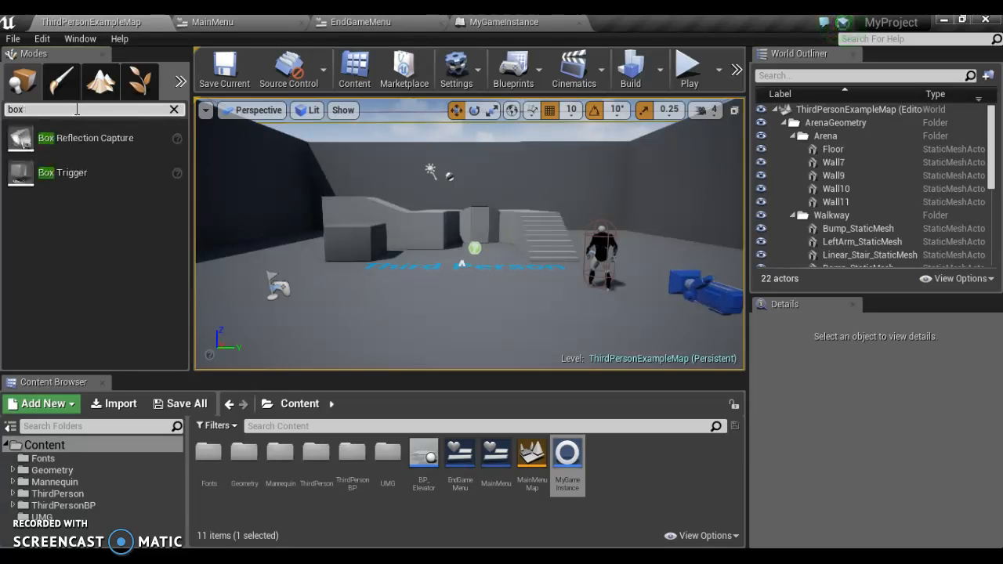
pyautogui.moveTo(52, 173); pyautogui.dragTo(350, 267)
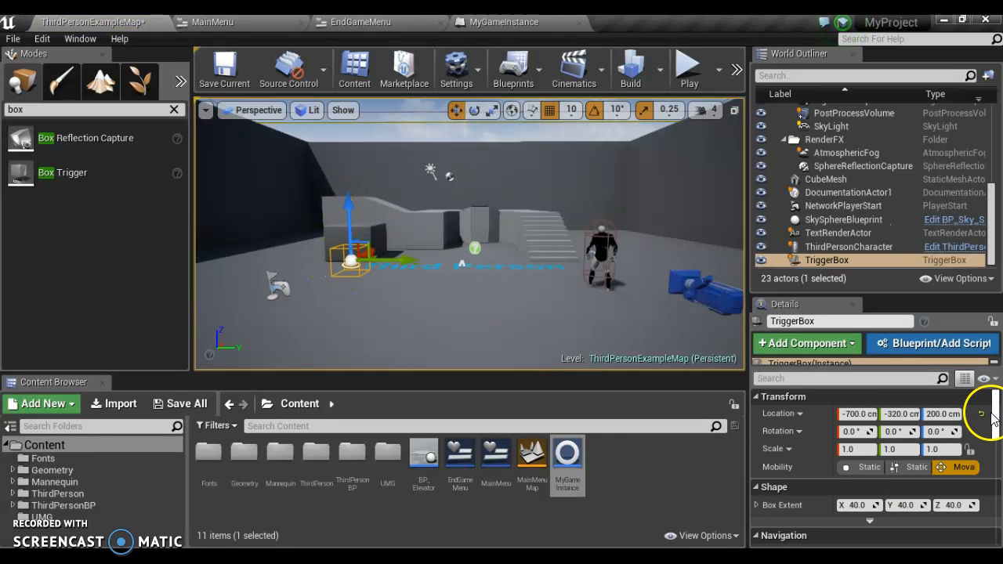
pyautogui.moveTo(995, 414); pyautogui.dragTo(993, 440)
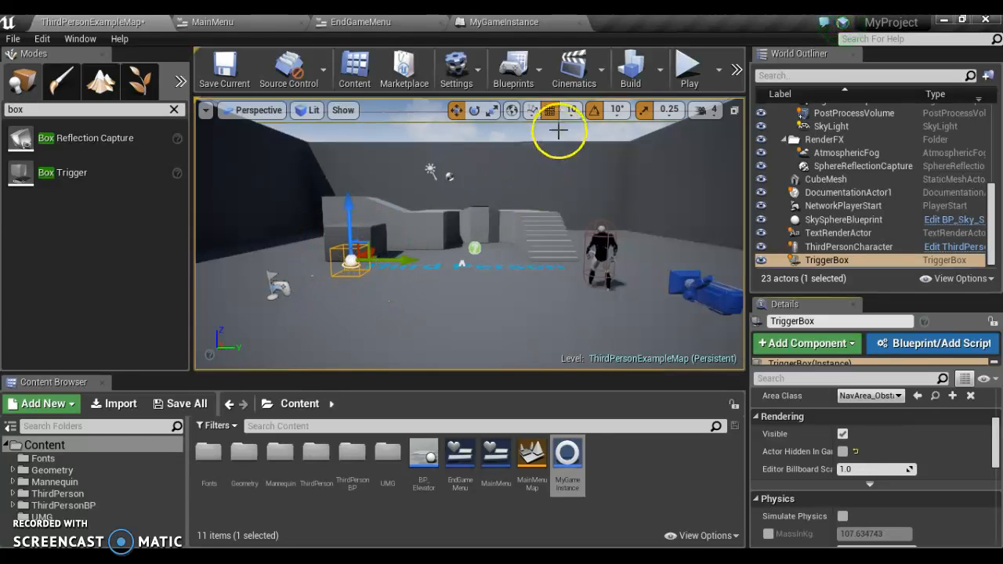
# - Open the Level Blueprint of ThirdPersonExampleMap and add an On Actor Begin Overlap event for the TriggerBox
pyautogui.click(522, 77)
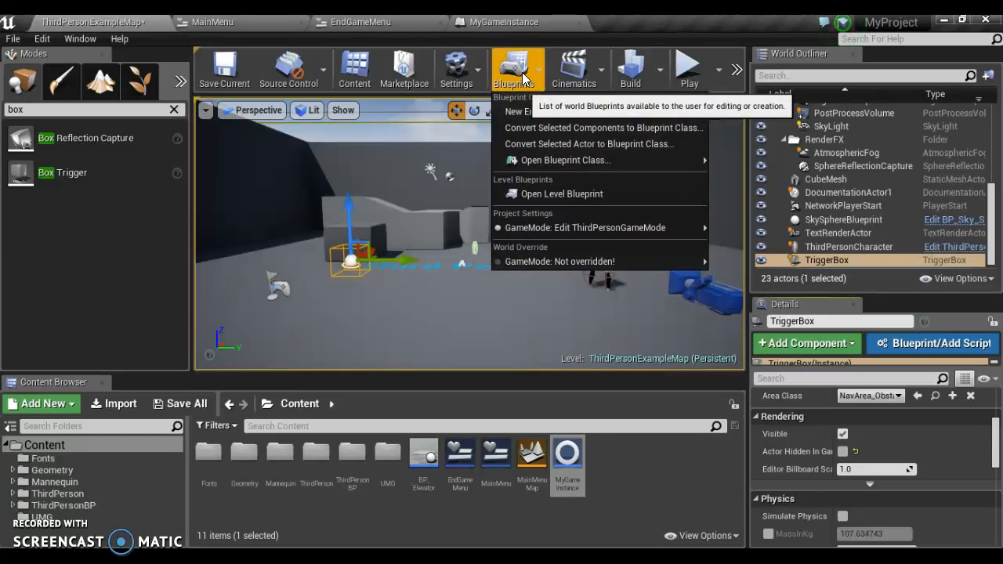
pyautogui.click(543, 195)
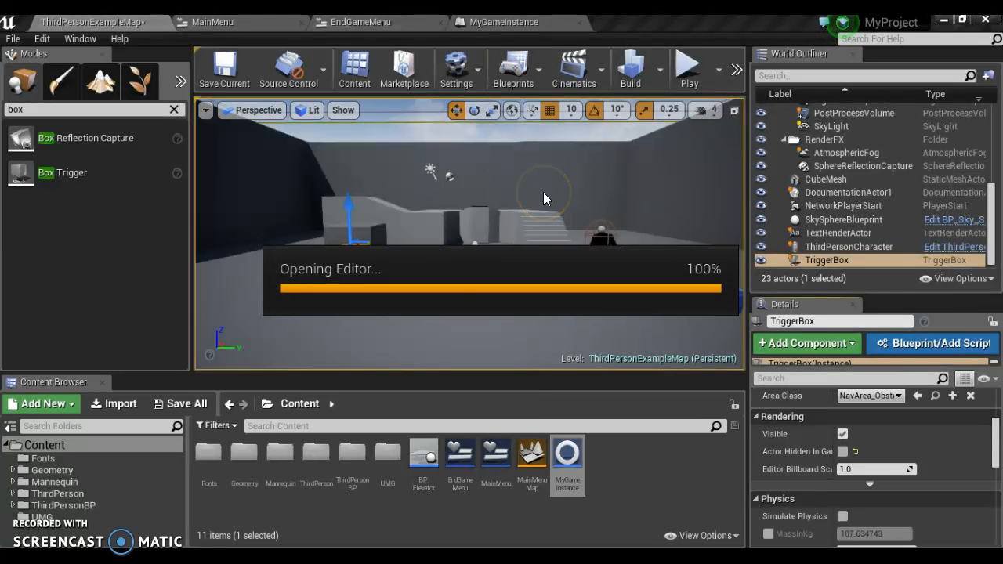
pyautogui.click(138, 22)
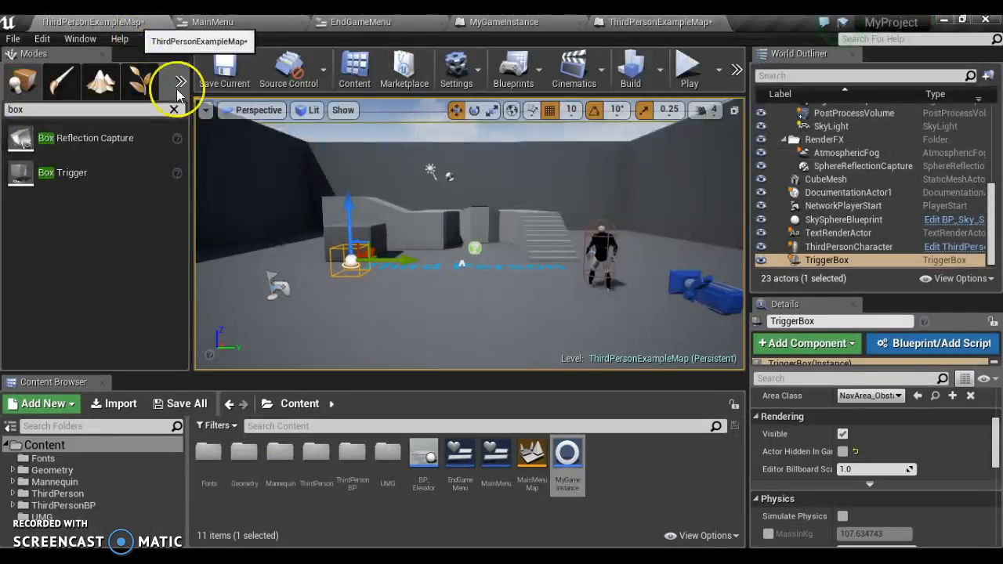
pyautogui.click(621, 26)
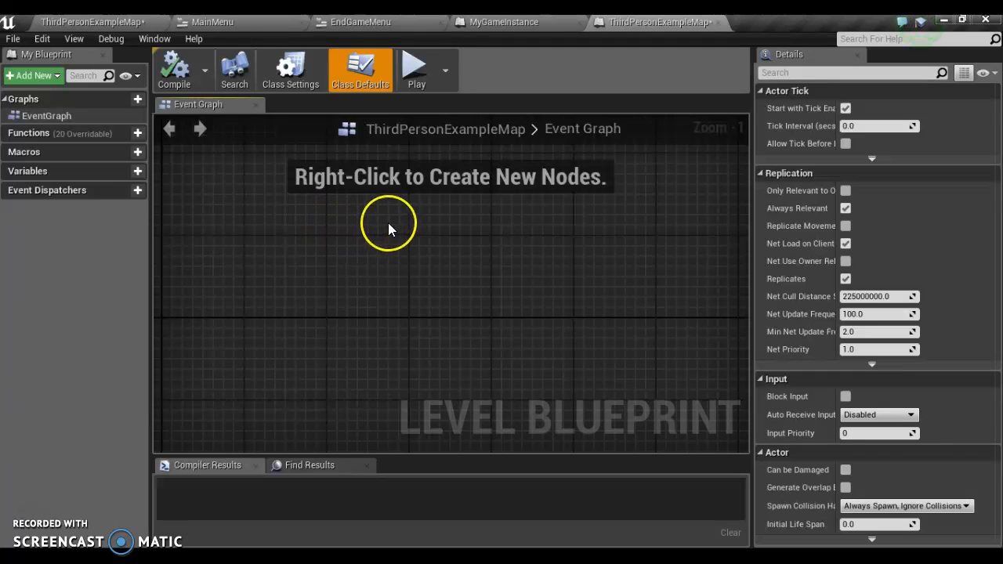
pyautogui.rightClick(328, 232)
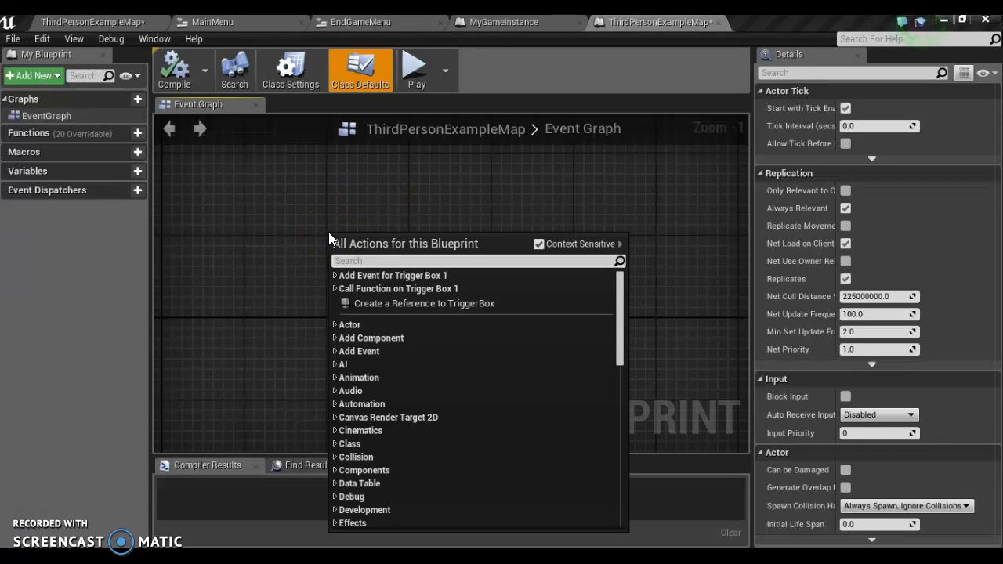
pyautogui.click(335, 276)
pyautogui.click(343, 289)
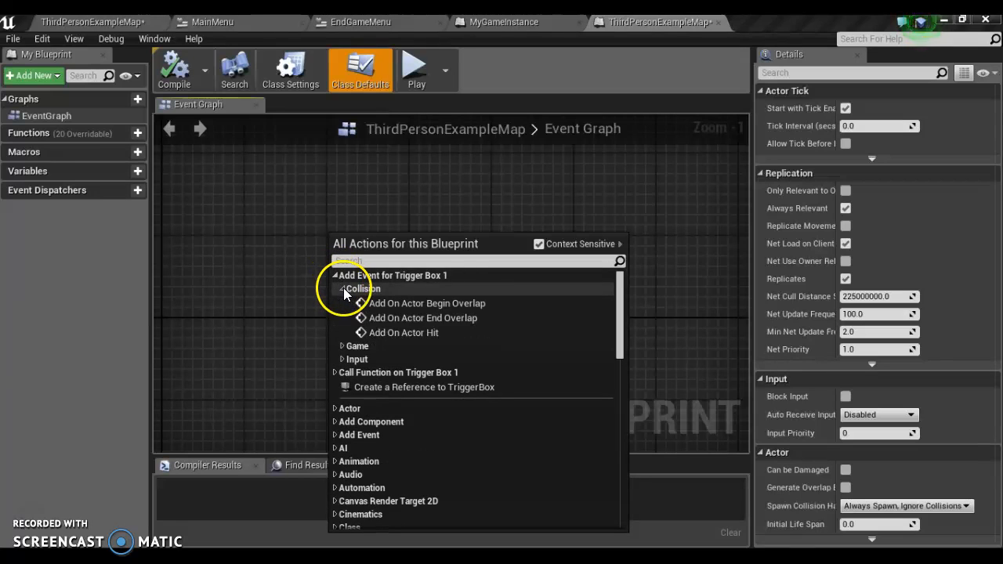
pyautogui.click(413, 305)
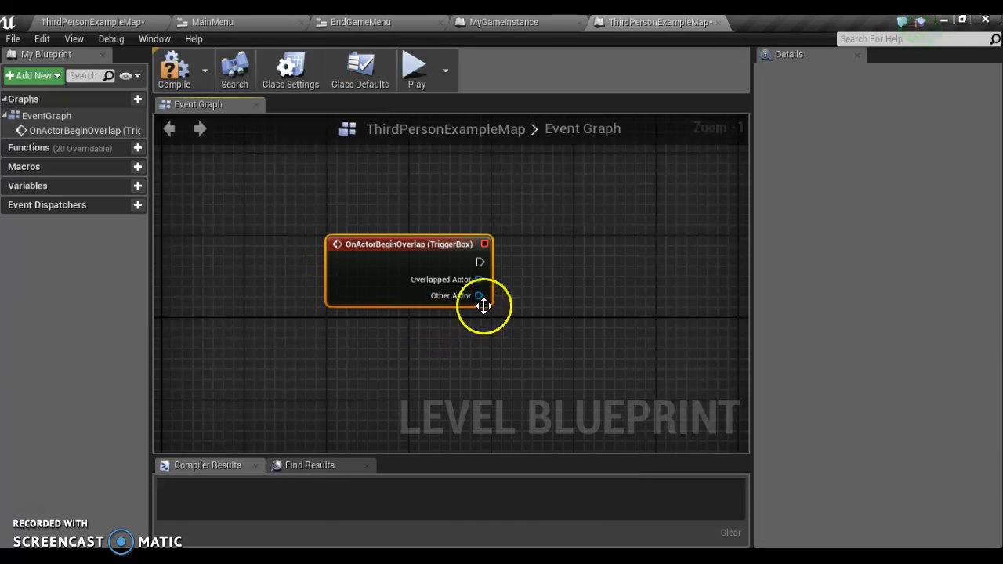
# - Cast the overlap event's Other Actor to ThirdPersonCharacter and align the cast node with the event
pyautogui.moveTo(479, 296); pyautogui.dragTo(550, 271)
pyautogui.write('casttothui')
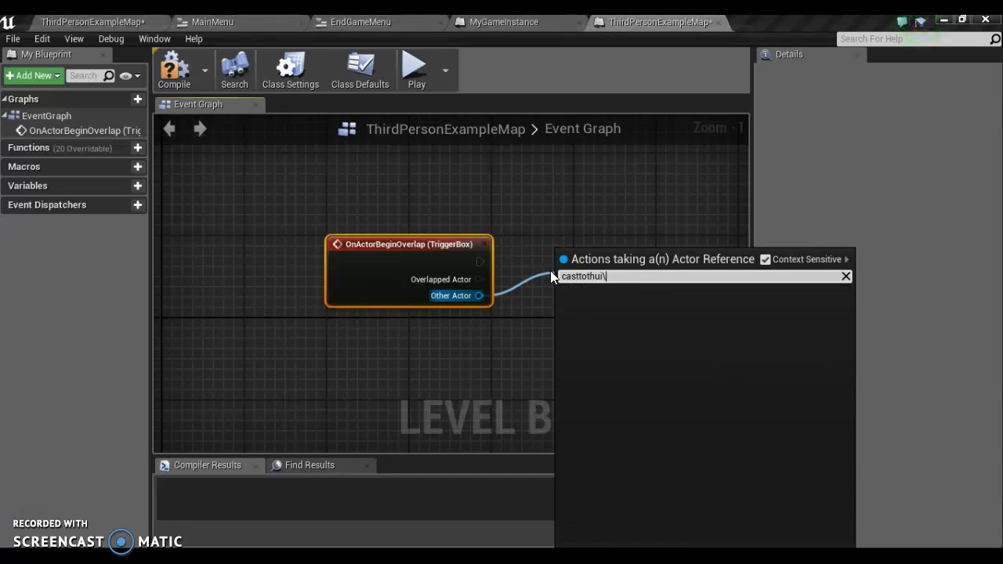
pyautogui.press('BackSpace')
pyautogui.click(625, 319)
pyautogui.moveTo(591, 295); pyautogui.dragTo(561, 252)
# - Add a Disable Input node to the execution output of the ThirdPersonCharacter cast
pyautogui.moveTo(603, 354); pyautogui.dragTo(372, 378, button='right')
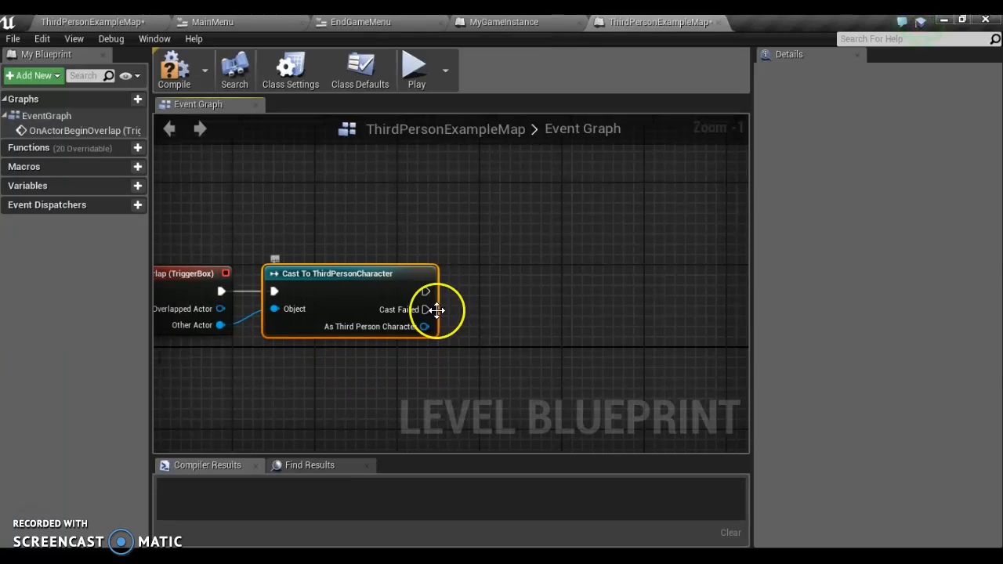
pyautogui.moveTo(426, 292); pyautogui.dragTo(483, 295)
pyautogui.write('disablei')
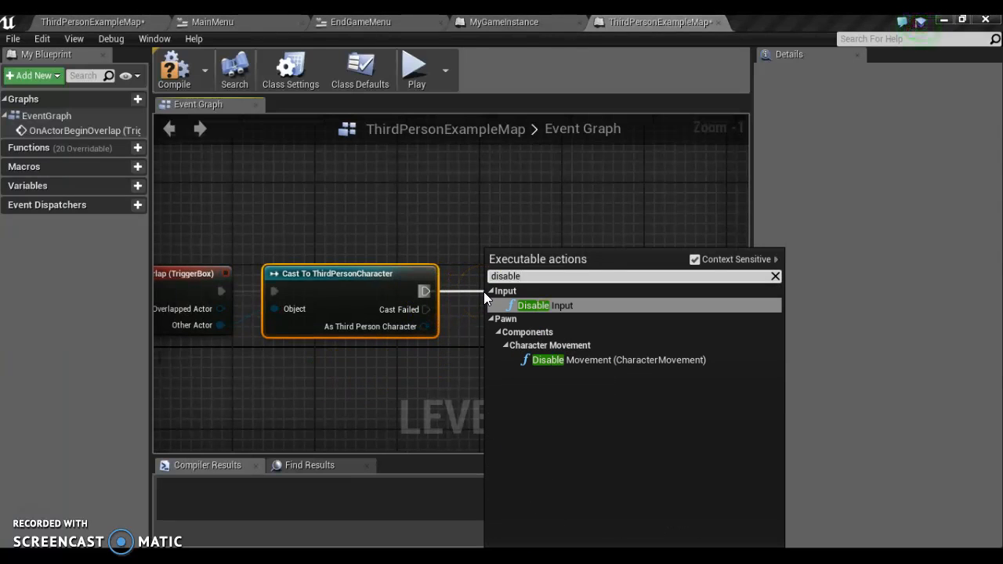
pyautogui.click(538, 307)
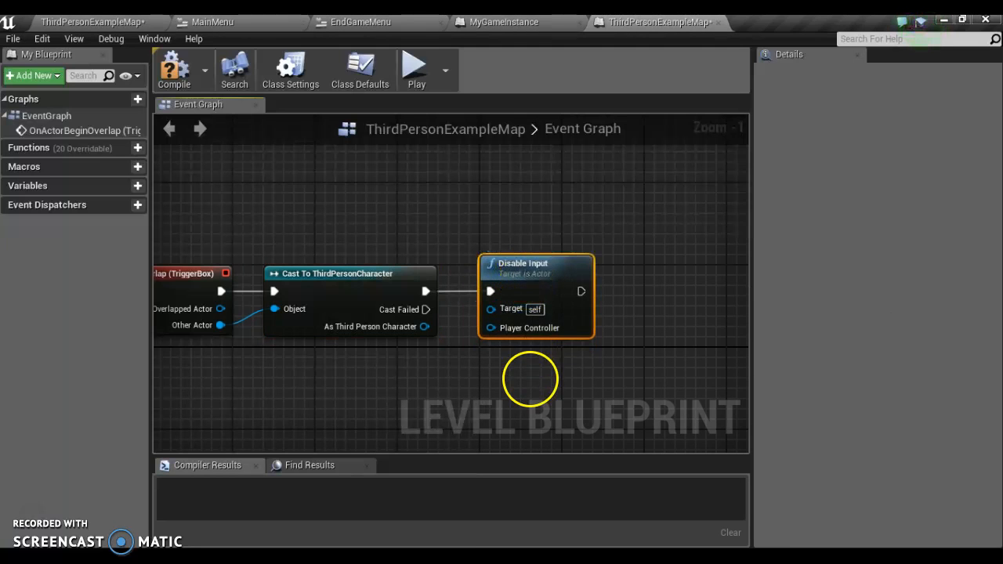
# - Add Get Game Instance, cast its Return Value to MyGameInstance, and line the cast up after Disable Input
pyautogui.moveTo(529, 376); pyautogui.dragTo(379, 380, button='right')
pyautogui.rightClick(390, 369)
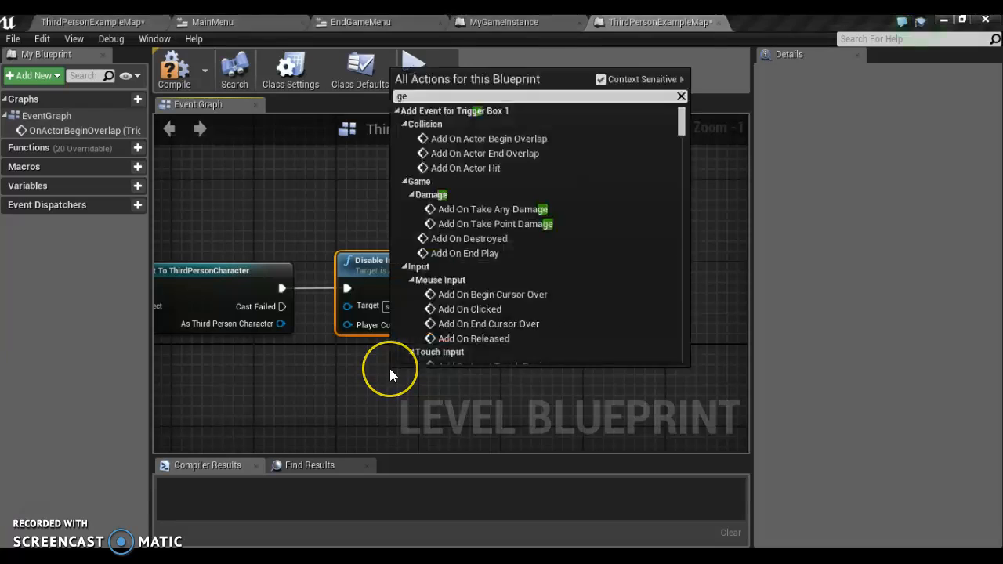
pyautogui.write('getgame')
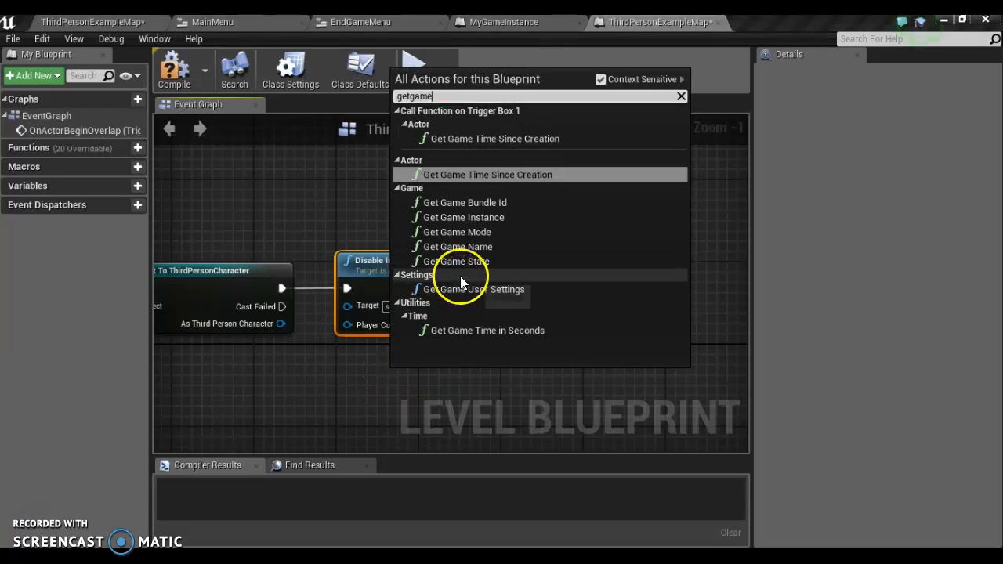
pyautogui.click(478, 223)
pyautogui.moveTo(485, 391); pyautogui.dragTo(437, 289)
pyautogui.write('cast')
pyautogui.click(558, 329)
pyautogui.moveTo(566, 303); pyautogui.dragTo(555, 282)
# - Call Show End Game Menu from the cast's As My Game Instance output, align the node, and compile the Level Blueprint
pyautogui.moveTo(611, 375); pyautogui.dragTo(498, 377, button='right')
pyautogui.moveTo(551, 326); pyautogui.dragTo(607, 302)
pyautogui.write('show')
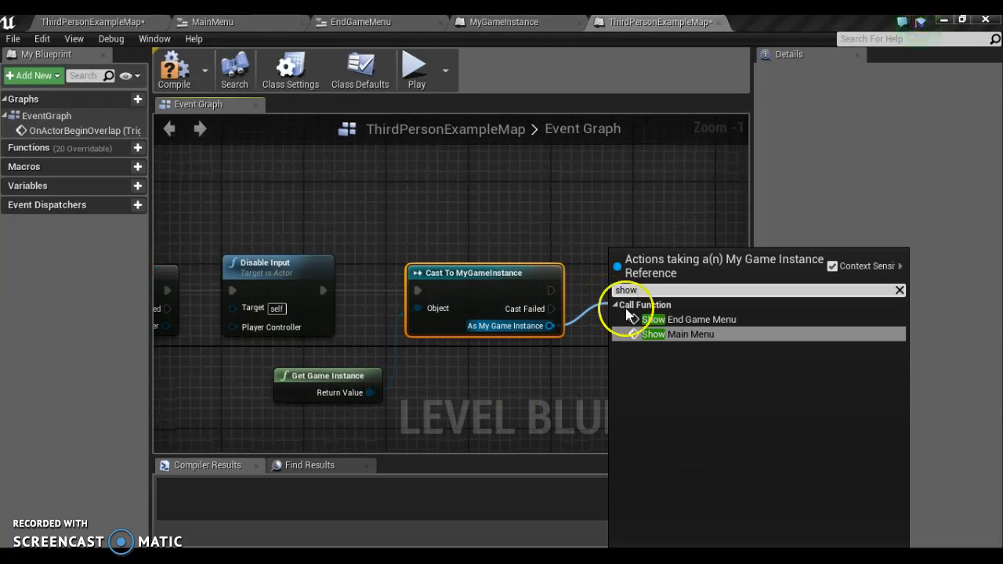
pyautogui.click(678, 319)
pyautogui.moveTo(664, 320); pyautogui.dragTo(644, 276)
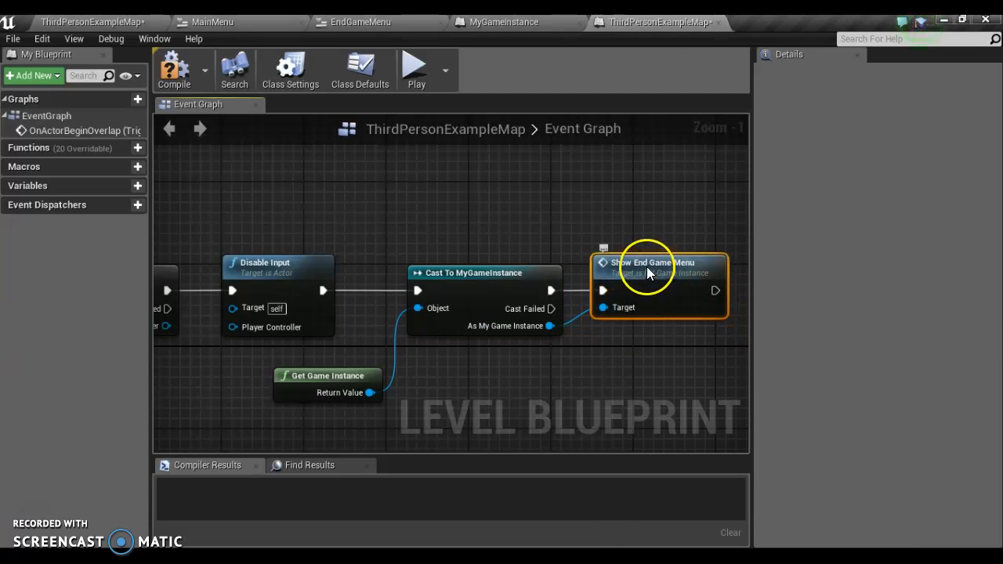
pyautogui.moveTo(462, 385); pyautogui.dragTo(535, 352, button='right')
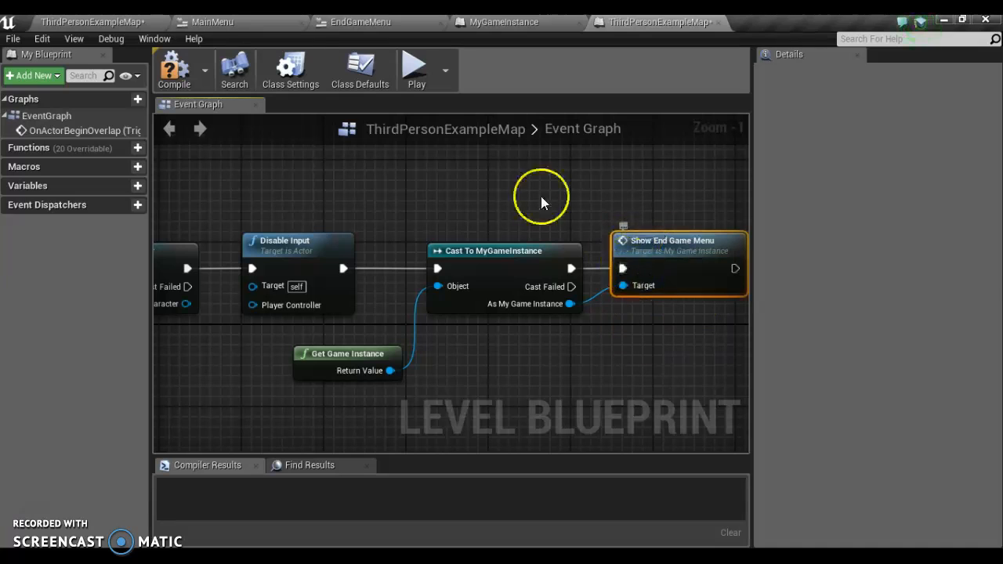
pyautogui.click(172, 71)
# - Connect As Third Person Character to the Target of Disable Input and recompile the Level Blueprint
pyautogui.moveTo(174, 337); pyautogui.dragTo(446, 319, button='right')
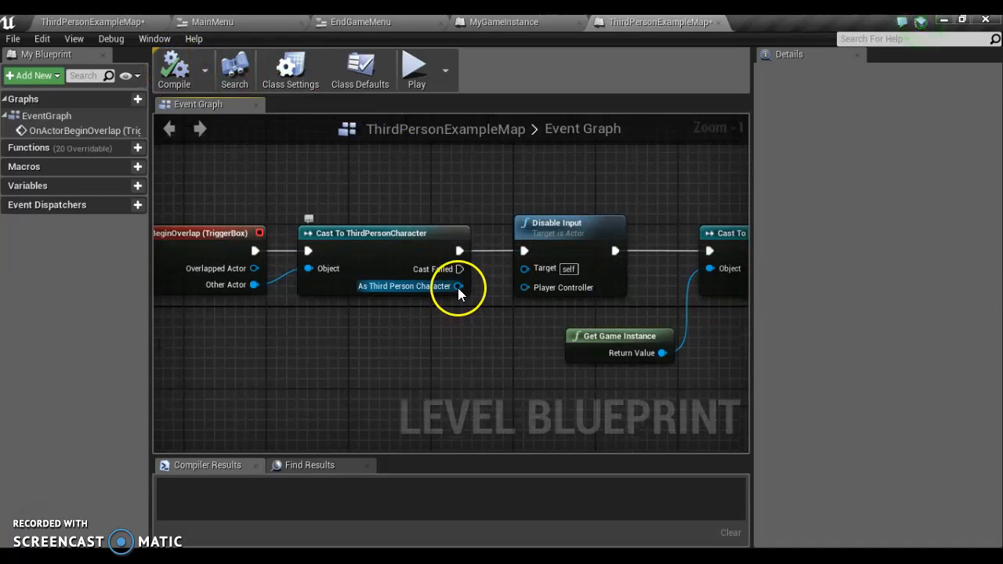
pyautogui.moveTo(458, 287); pyautogui.dragTo(529, 268)
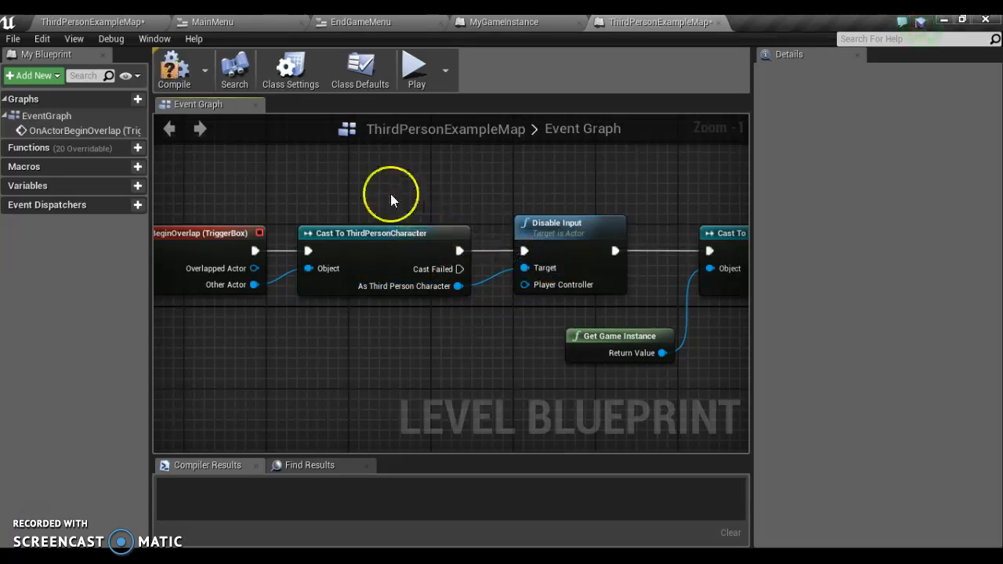
pyautogui.click(175, 69)
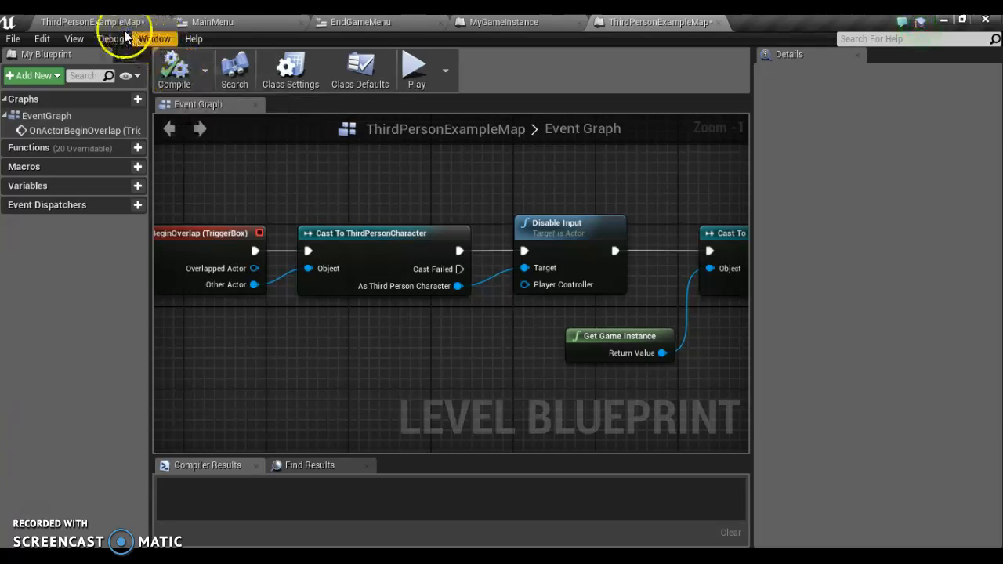
# - In the EndGameMenu event graph, align the Remove from Parent node with Show Main Menu
pyautogui.click(370, 22)
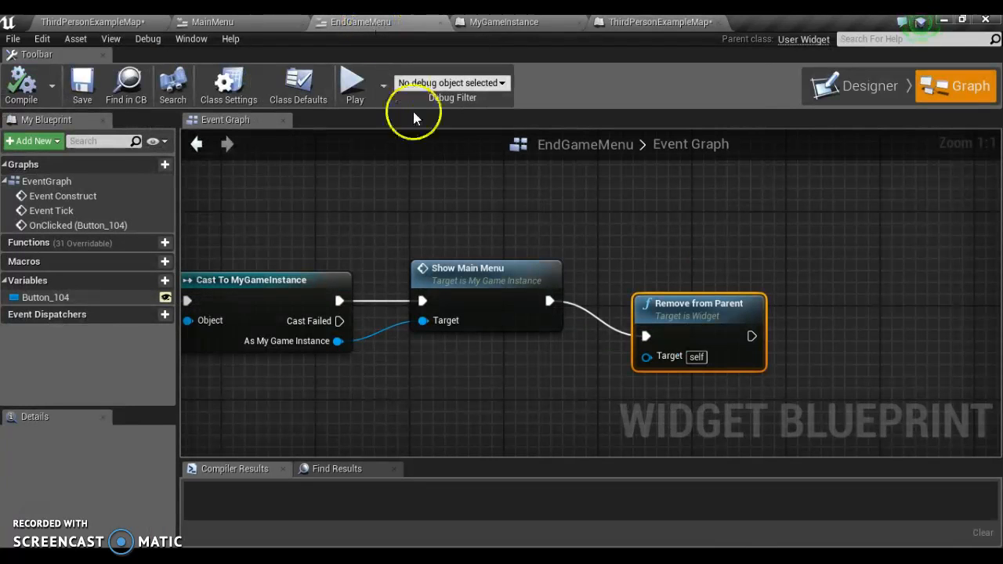
pyautogui.moveTo(422, 212); pyautogui.dragTo(458, 197, button='right')
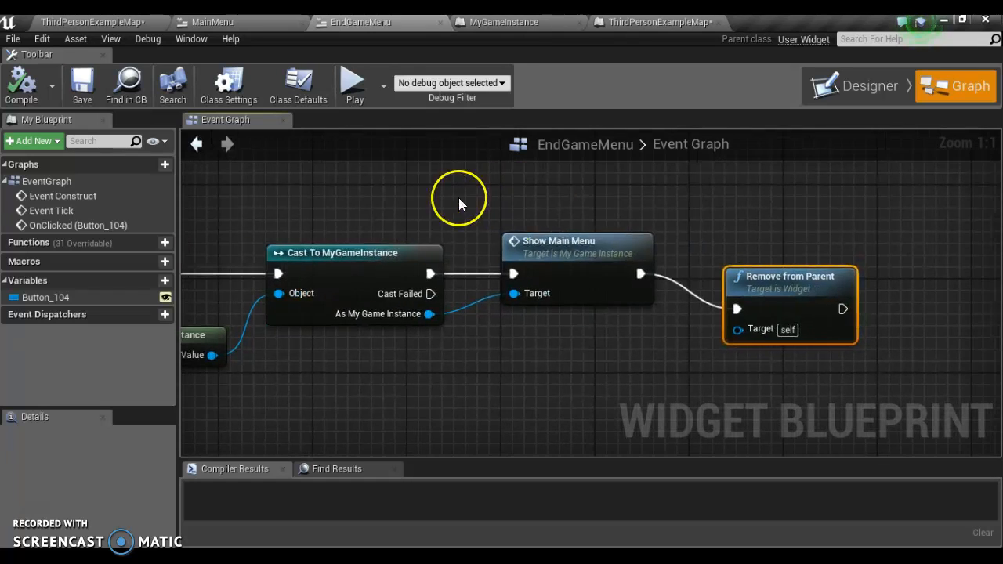
pyautogui.moveTo(733, 269); pyautogui.dragTo(721, 234)
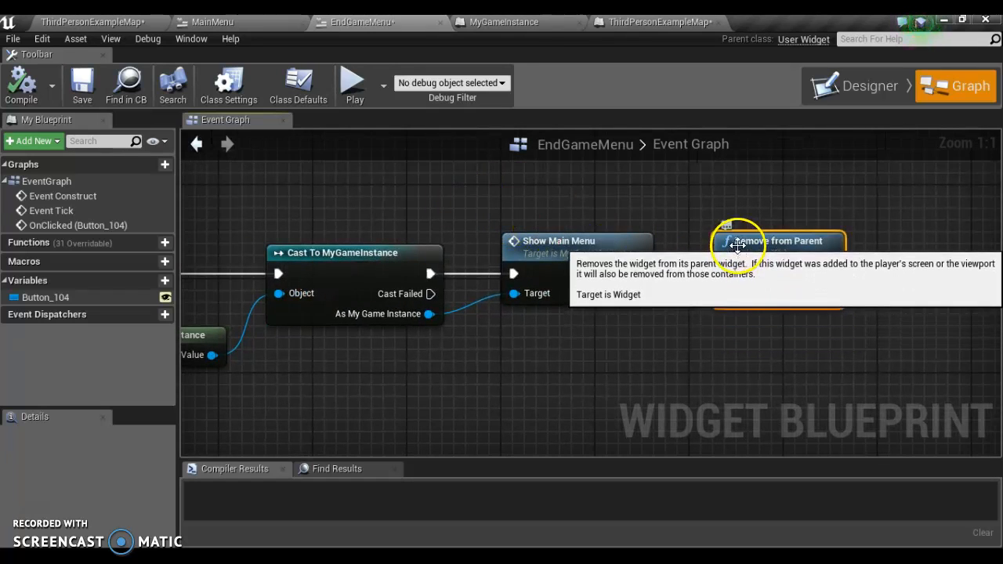
# - Delete Get Game Instance, the MyGameInstance cast and Show Main Menu, and wire OnClicked (Button_104) directly to a repositioned Remove from Parent
pyautogui.moveTo(665, 304); pyautogui.dragTo(766, 292, button='right')
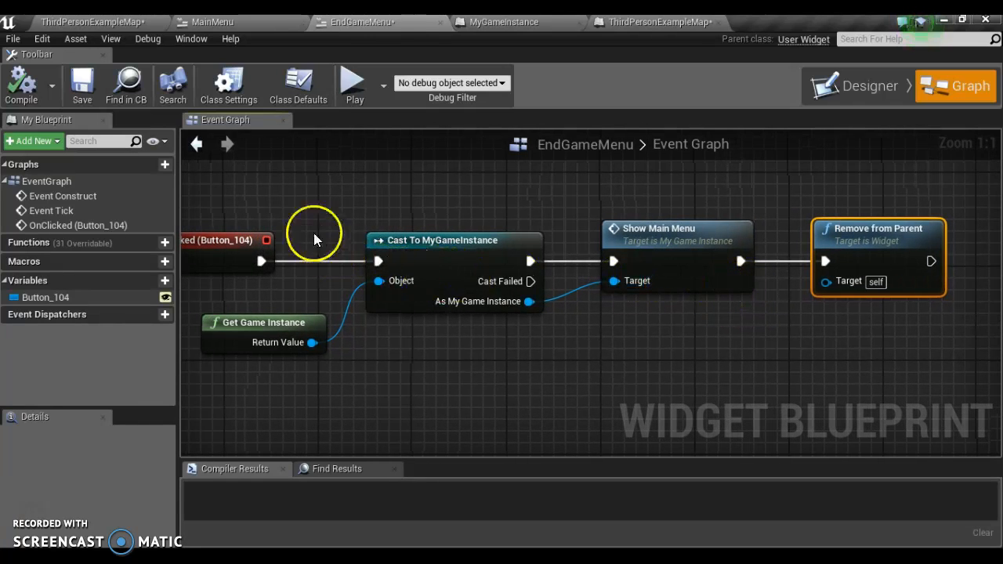
pyautogui.moveTo(287, 203); pyautogui.dragTo(683, 354)
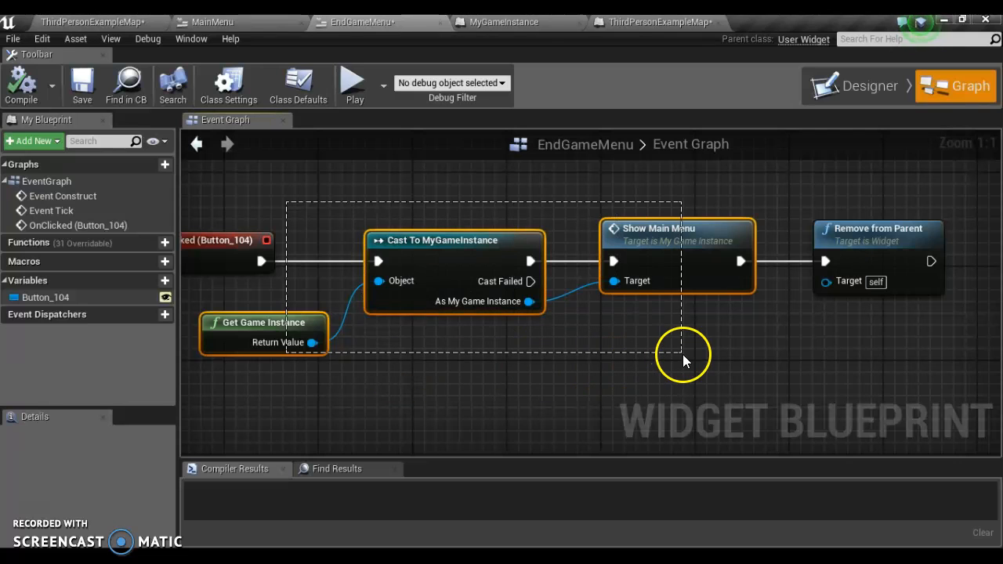
pyautogui.press('Delete')
pyautogui.moveTo(846, 269); pyautogui.dragTo(403, 251)
pyautogui.moveTo(295, 324); pyautogui.dragTo(425, 340, button='right')
pyautogui.moveTo(398, 278); pyautogui.dragTo(521, 256)
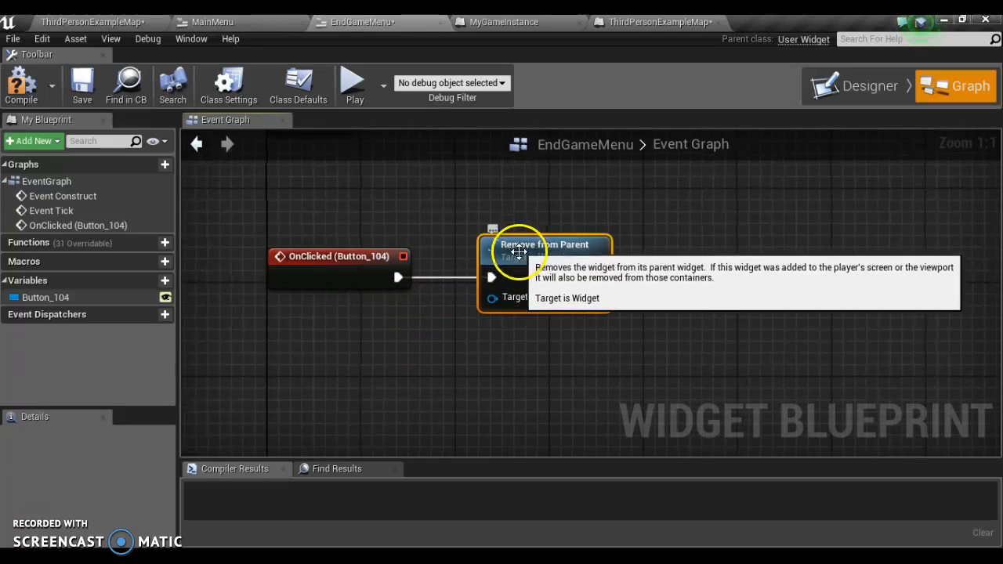
# - Add an Open Level node after Remove from Parent with Level Name MainMenuMap, and compile the EndGameMenu widget
pyautogui.moveTo(599, 278); pyautogui.dragTo(677, 277)
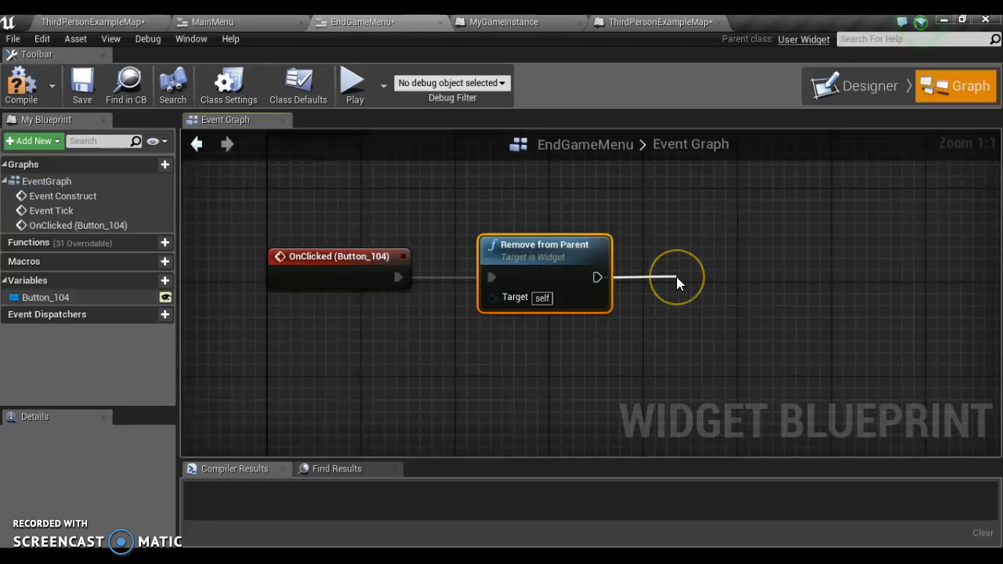
pyautogui.write('openlev')
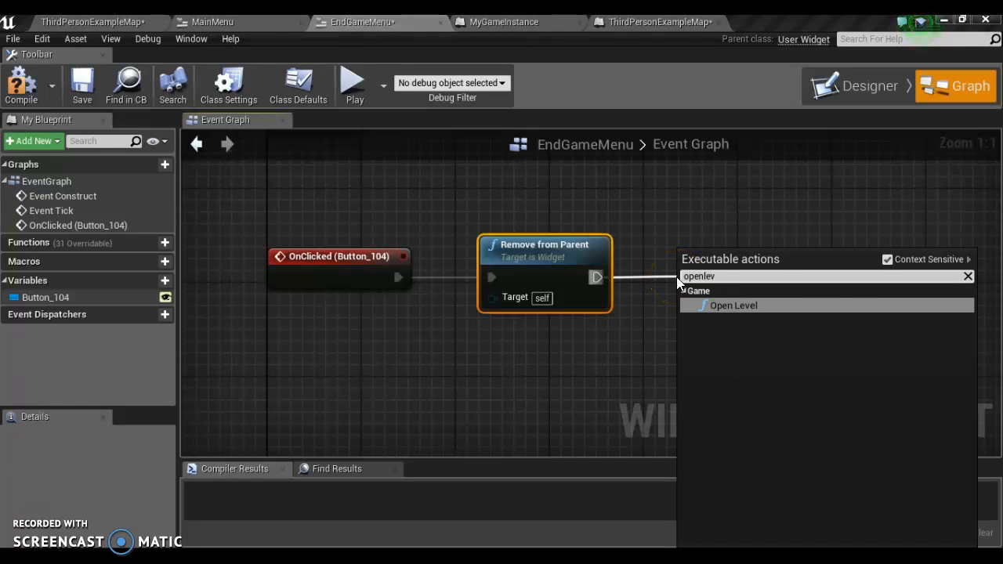
pyautogui.click(816, 306)
pyautogui.click(767, 321)
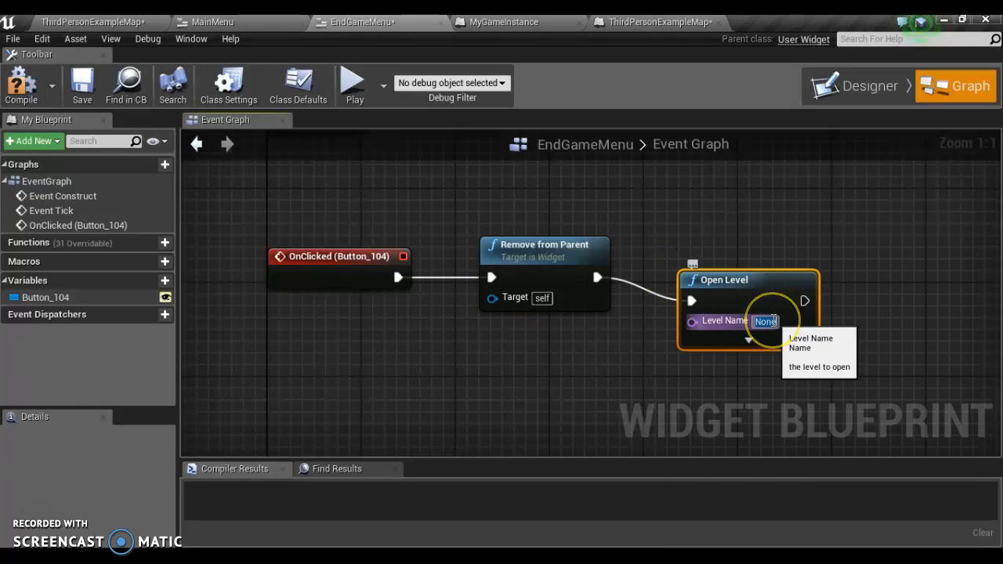
pyautogui.write('MainMen')
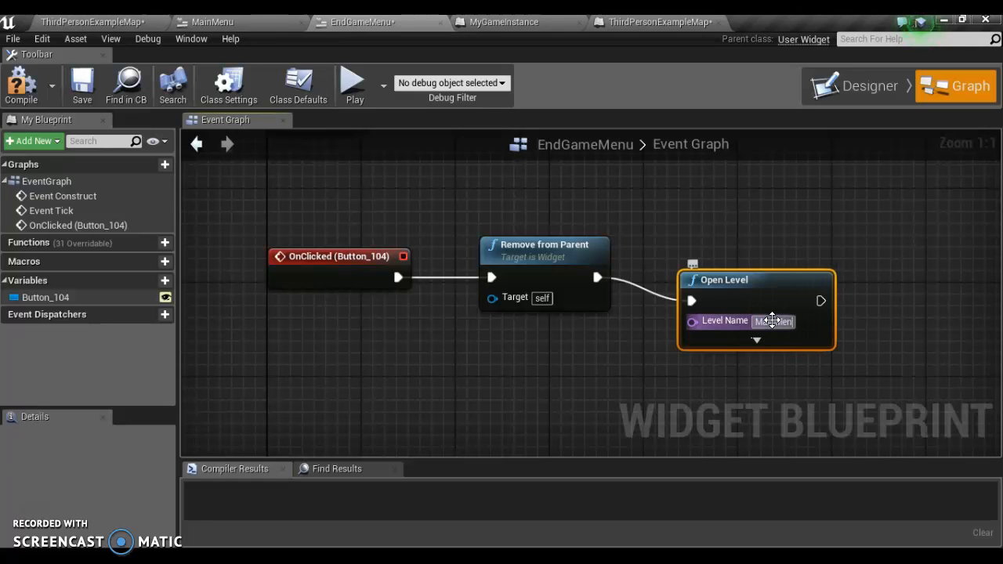
pyautogui.write('uMap')
pyautogui.press('Return')
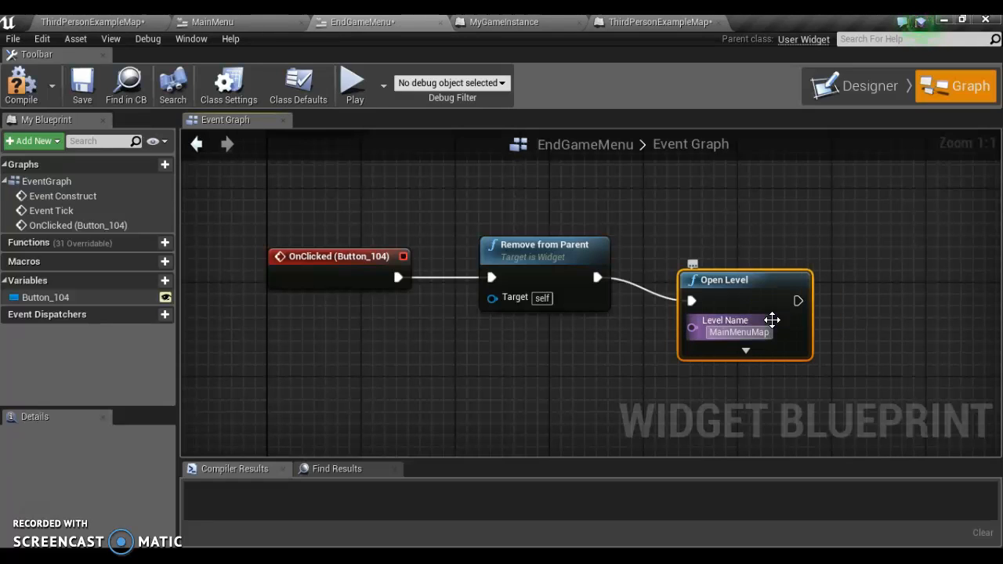
pyautogui.click(16, 87)
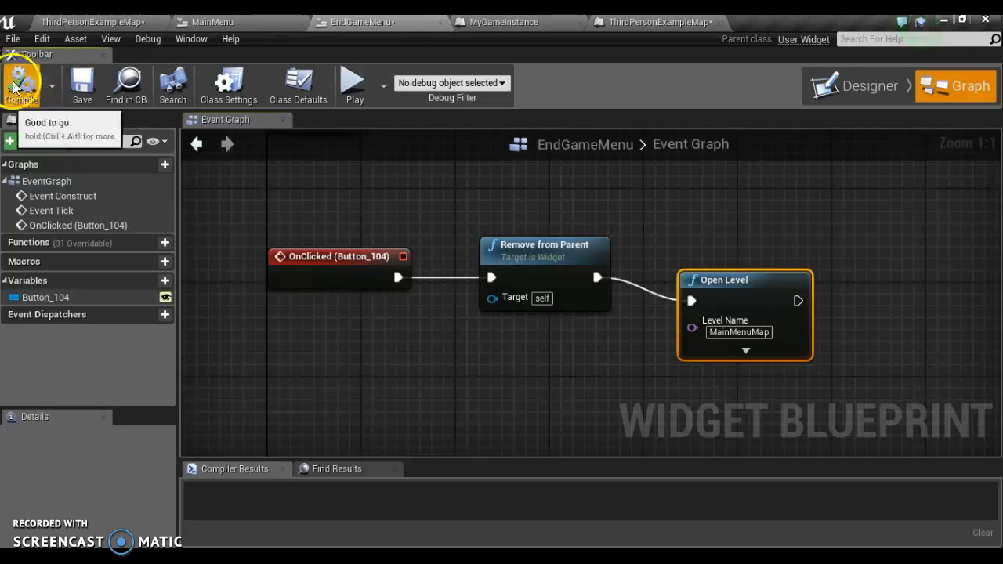
# - Play ThirdPersonExampleMap in the editor, run the character into the trigger box, and choose Return To Main Menu
pyautogui.click(118, 24)
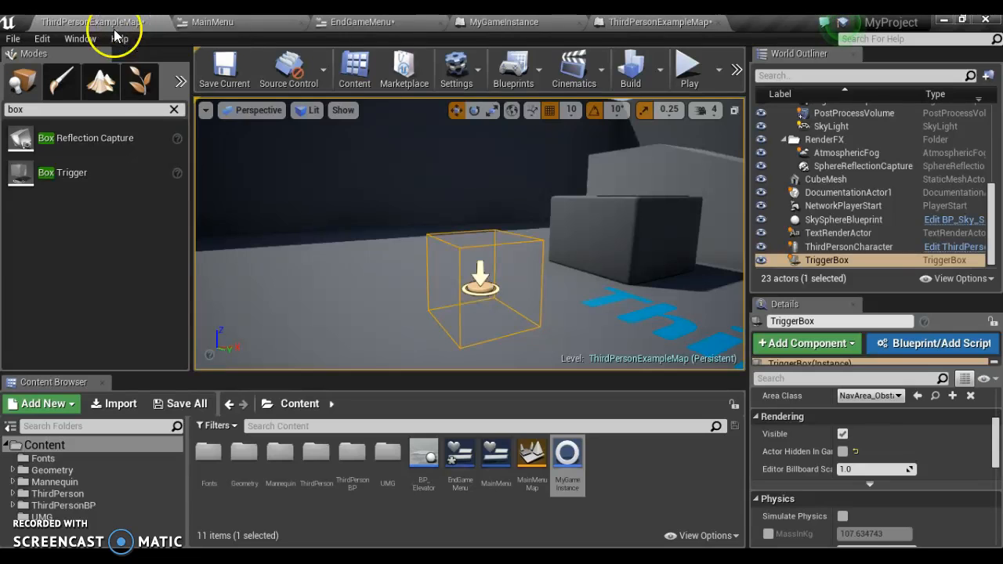
pyautogui.click(682, 70)
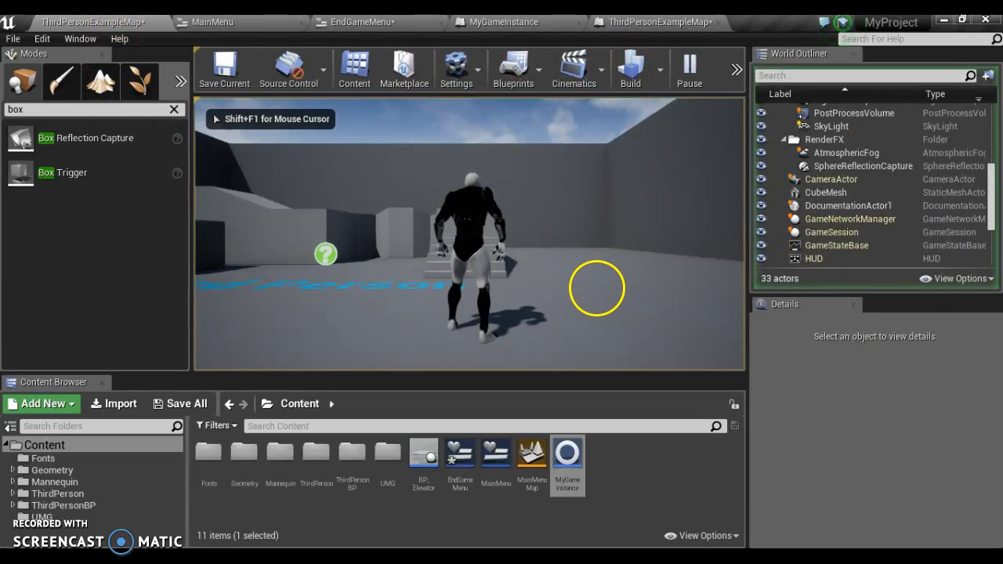
pyautogui.press('w')
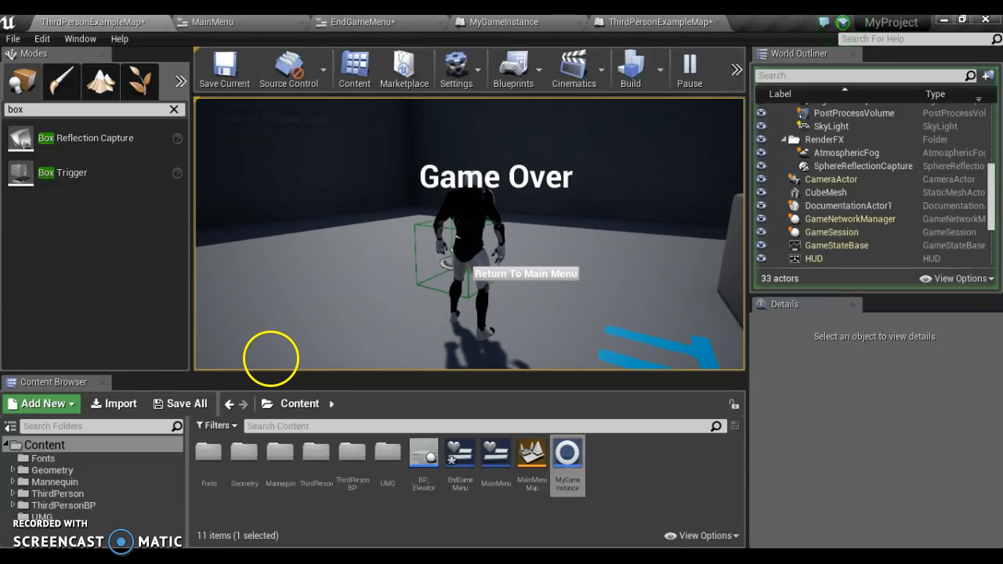
pyautogui.hotkey('shift', 'F1')
pyautogui.click(520, 275)
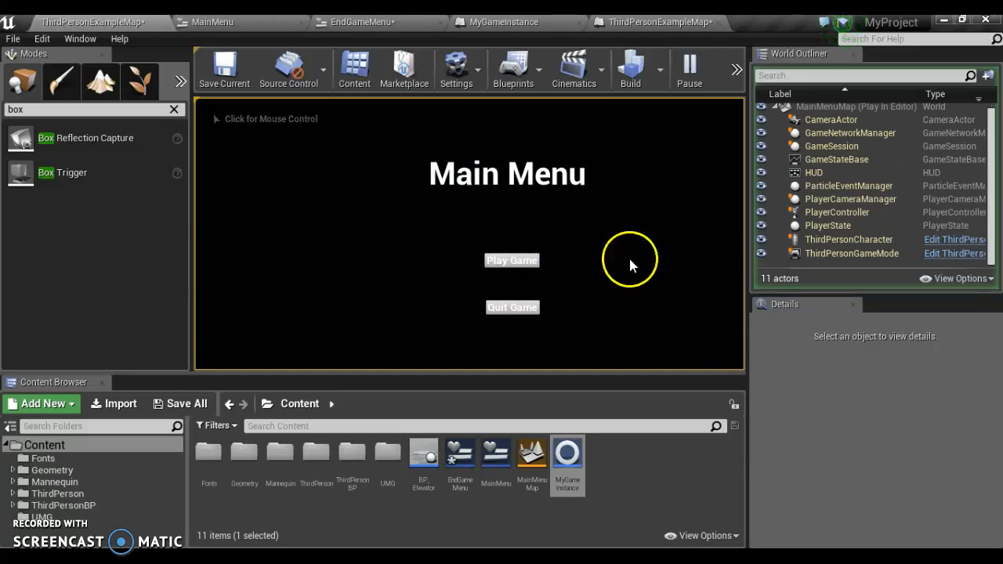
# - Start the game from the main menu, run the character into the trigger box again, and return to the main menu
pyautogui.click(513, 261)
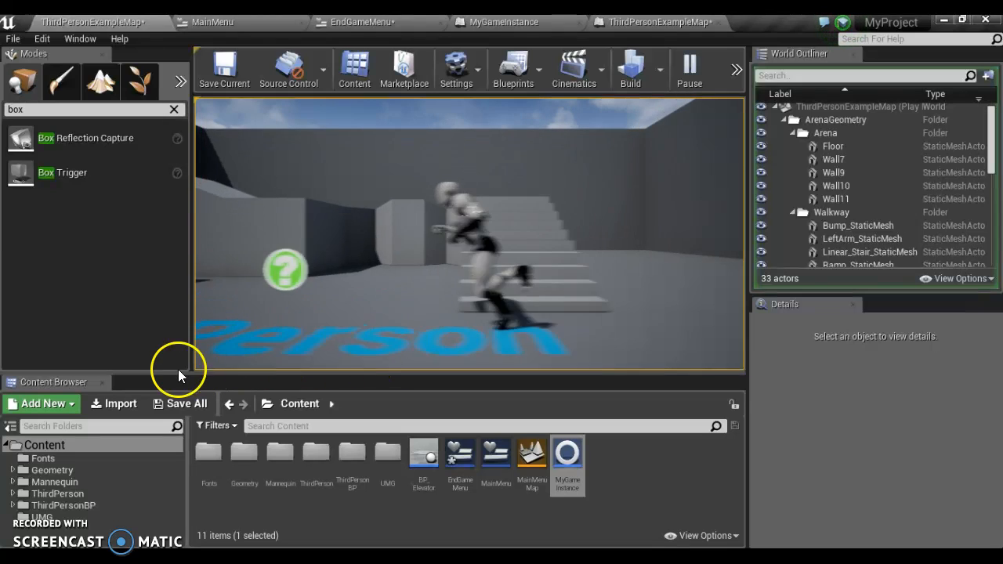
pyautogui.press('s')
pyautogui.press('a')
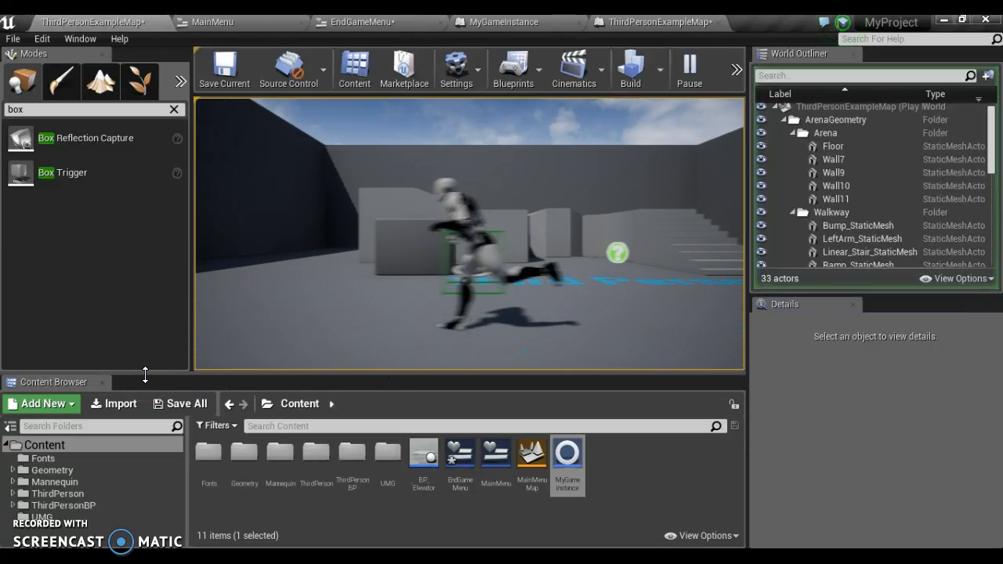
pyautogui.click(277, 336)
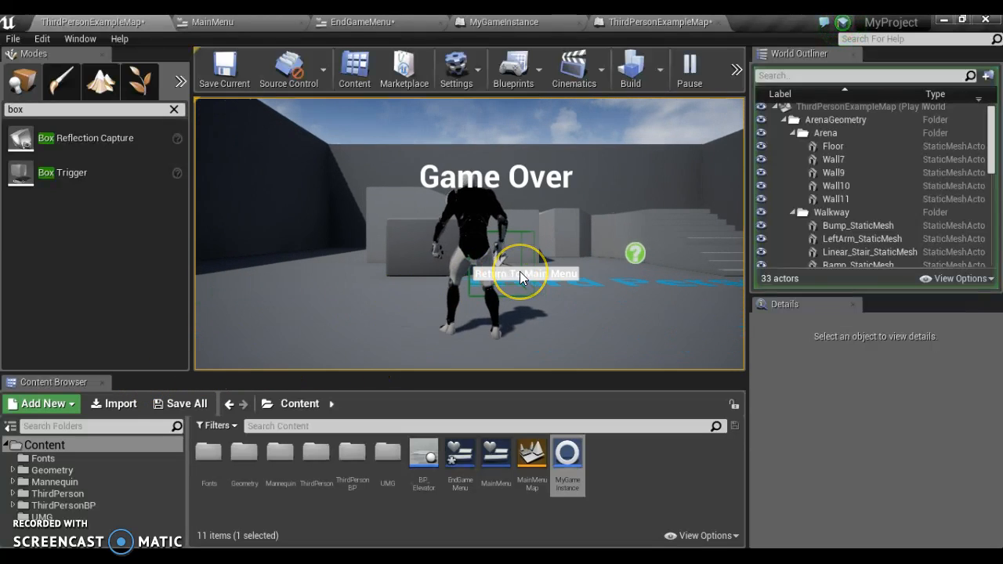
pyautogui.click(501, 308)
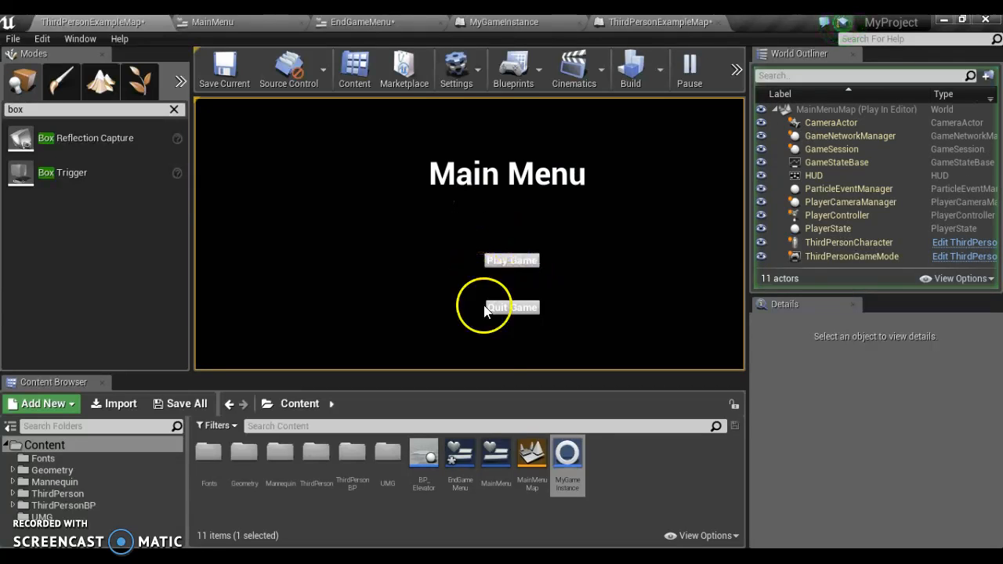